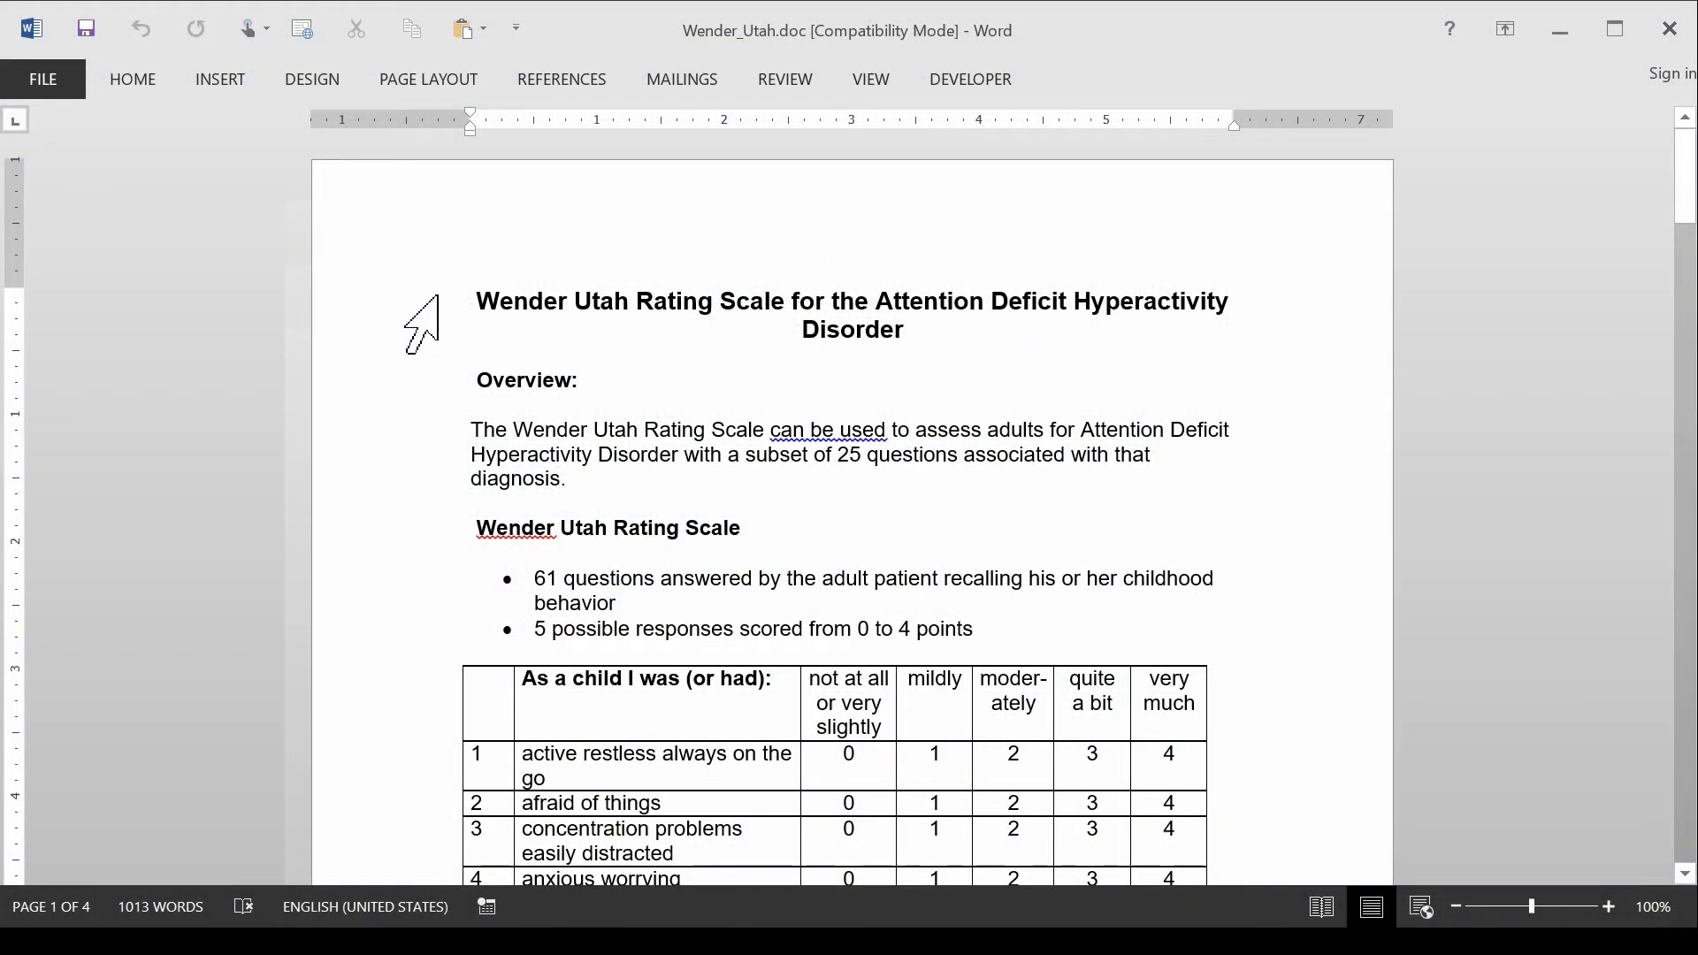
Scroll through the 61-item rating table and the 25-item ADHD subset down to the Interpretation and References section.
scroll(421, 323, "down", 2)
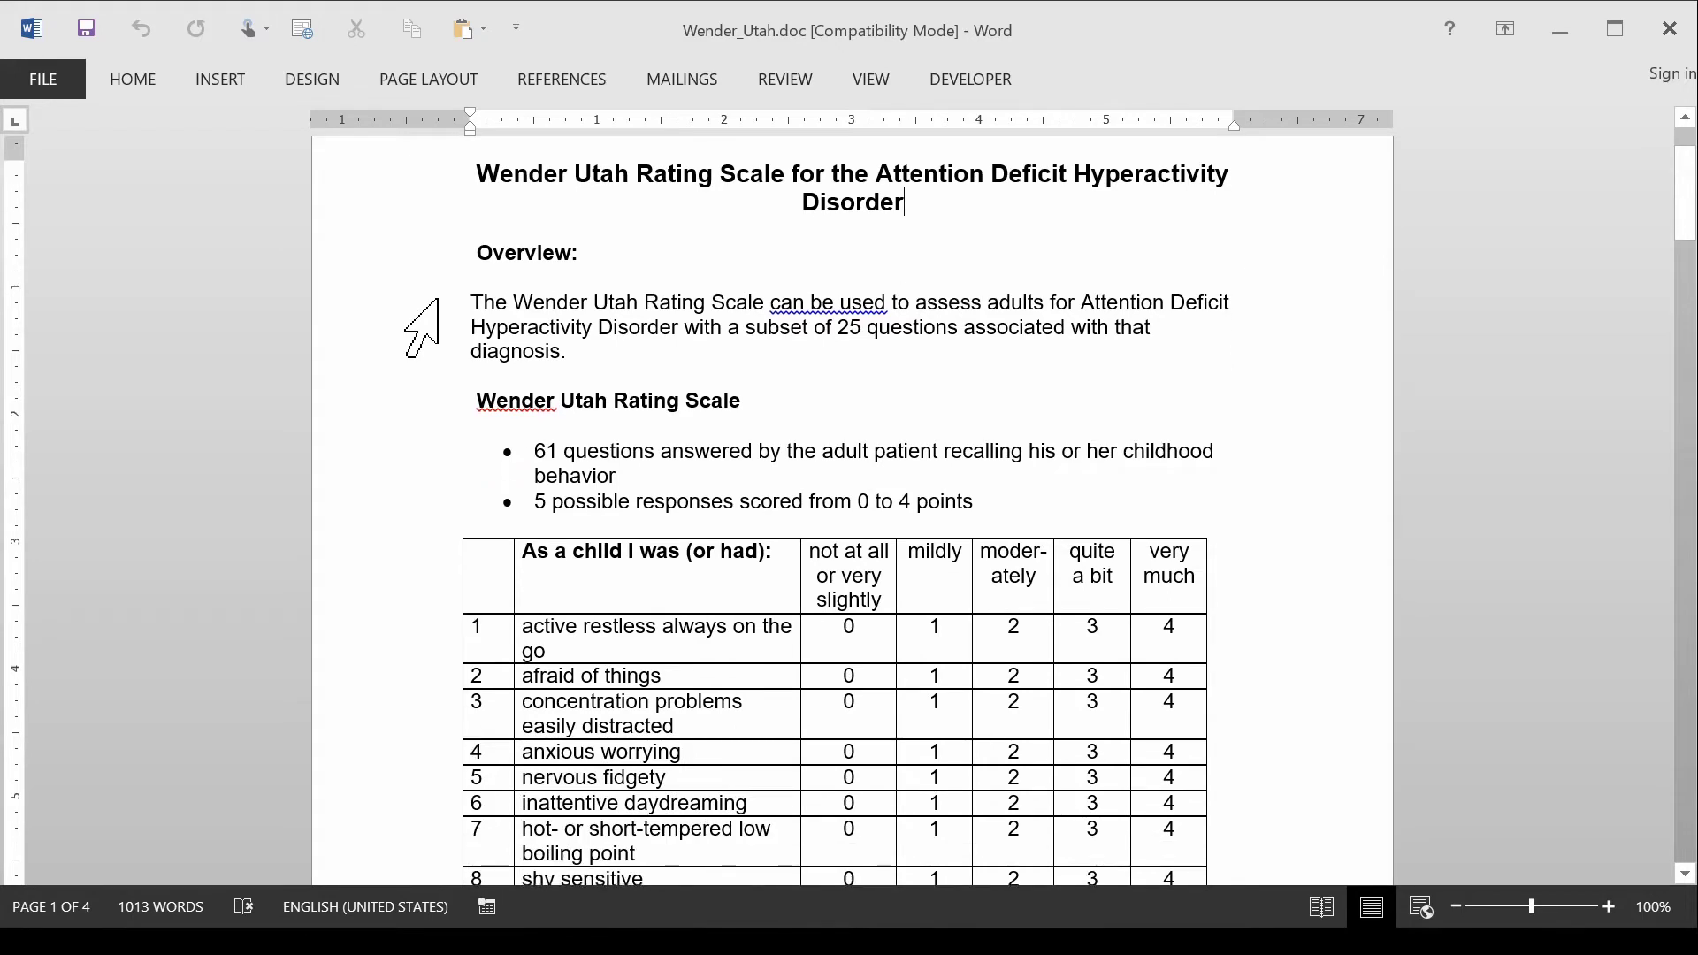
scroll(423, 327, "down", 5)
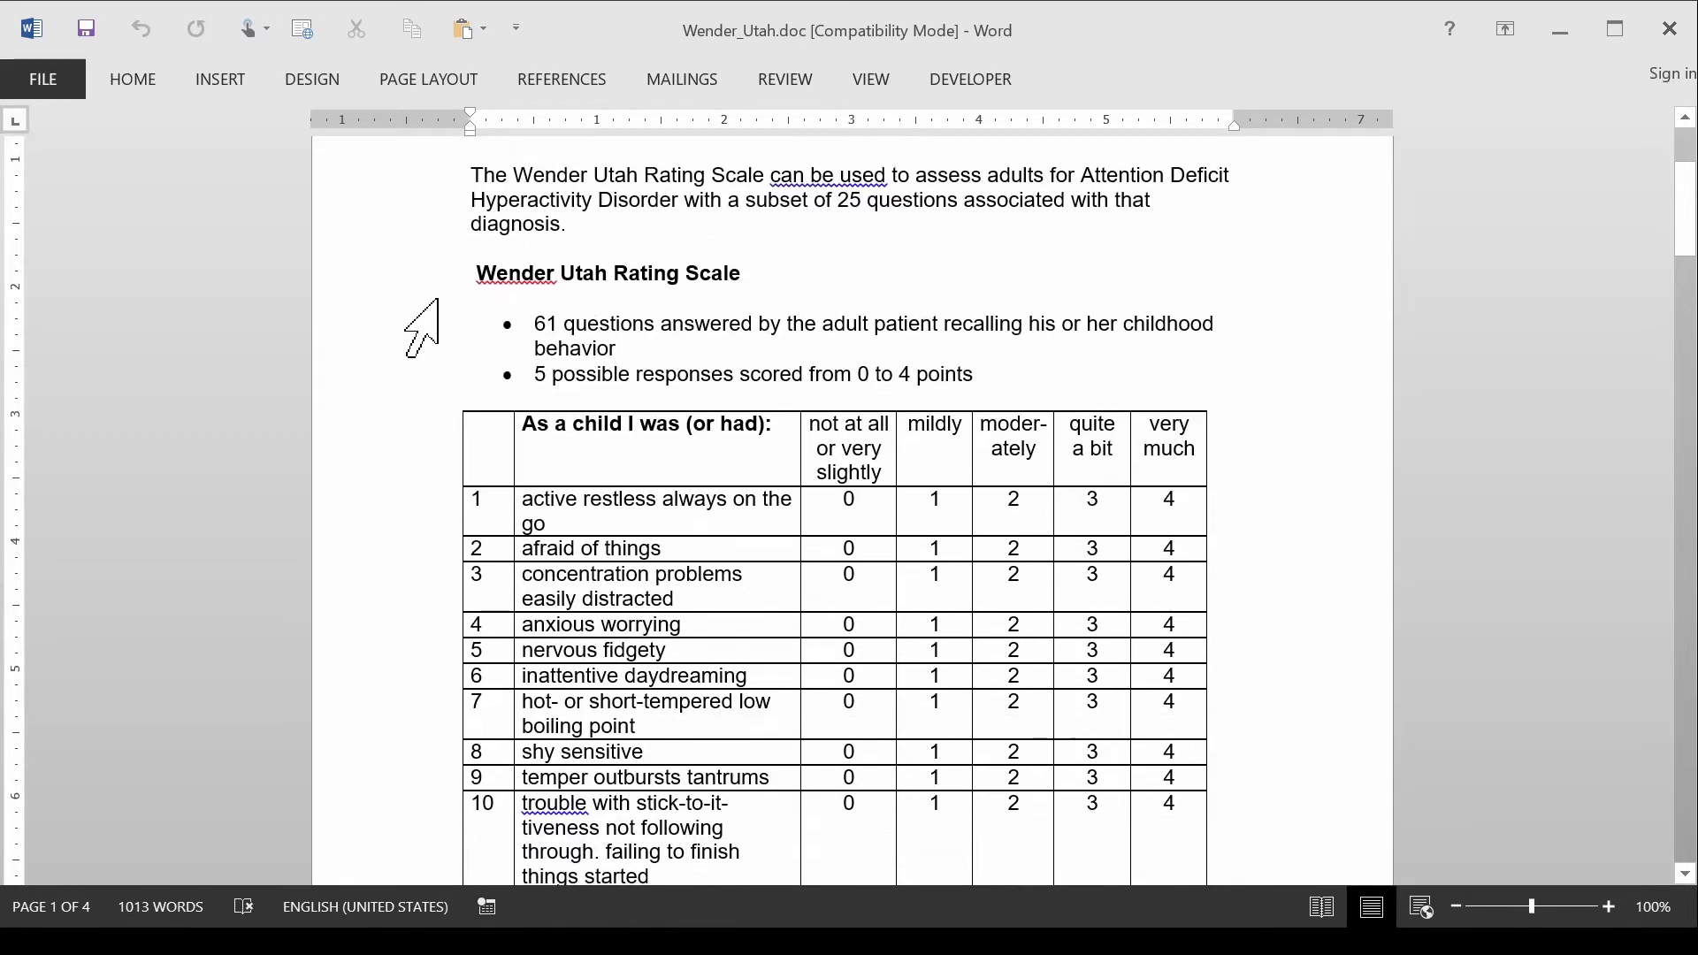
scroll(421, 328, "down", 8)
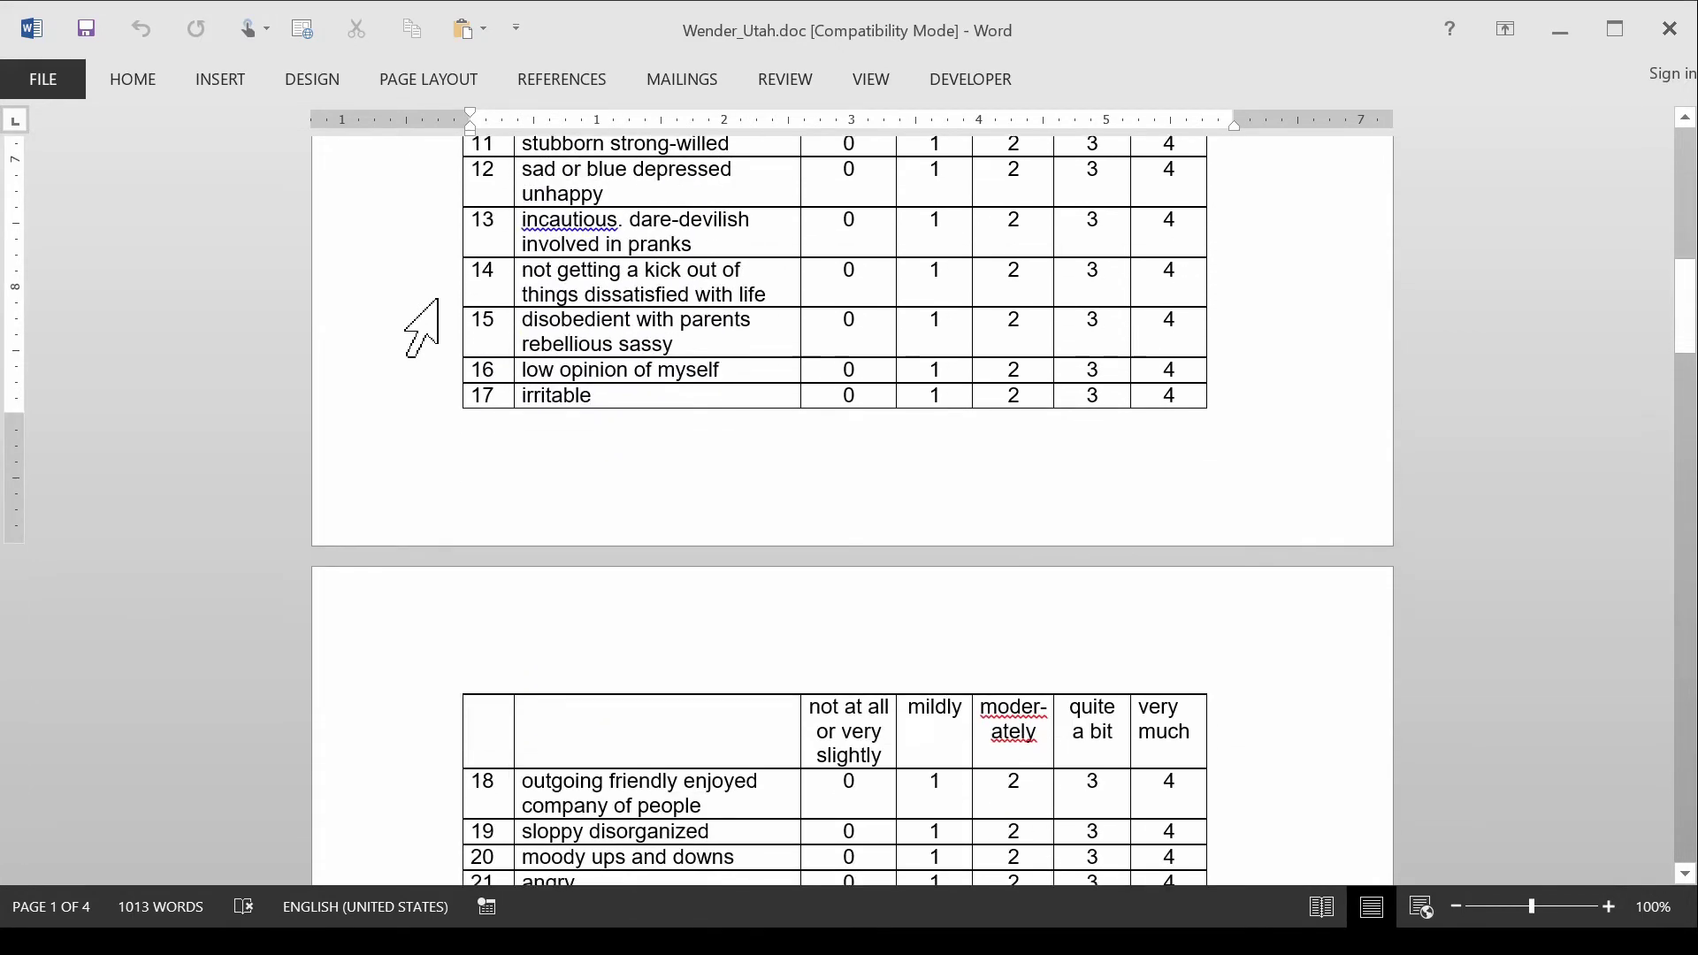
scroll(421, 329, "up", 8)
scroll(421, 332, "down", 8)
scroll(420, 331, "down", 20)
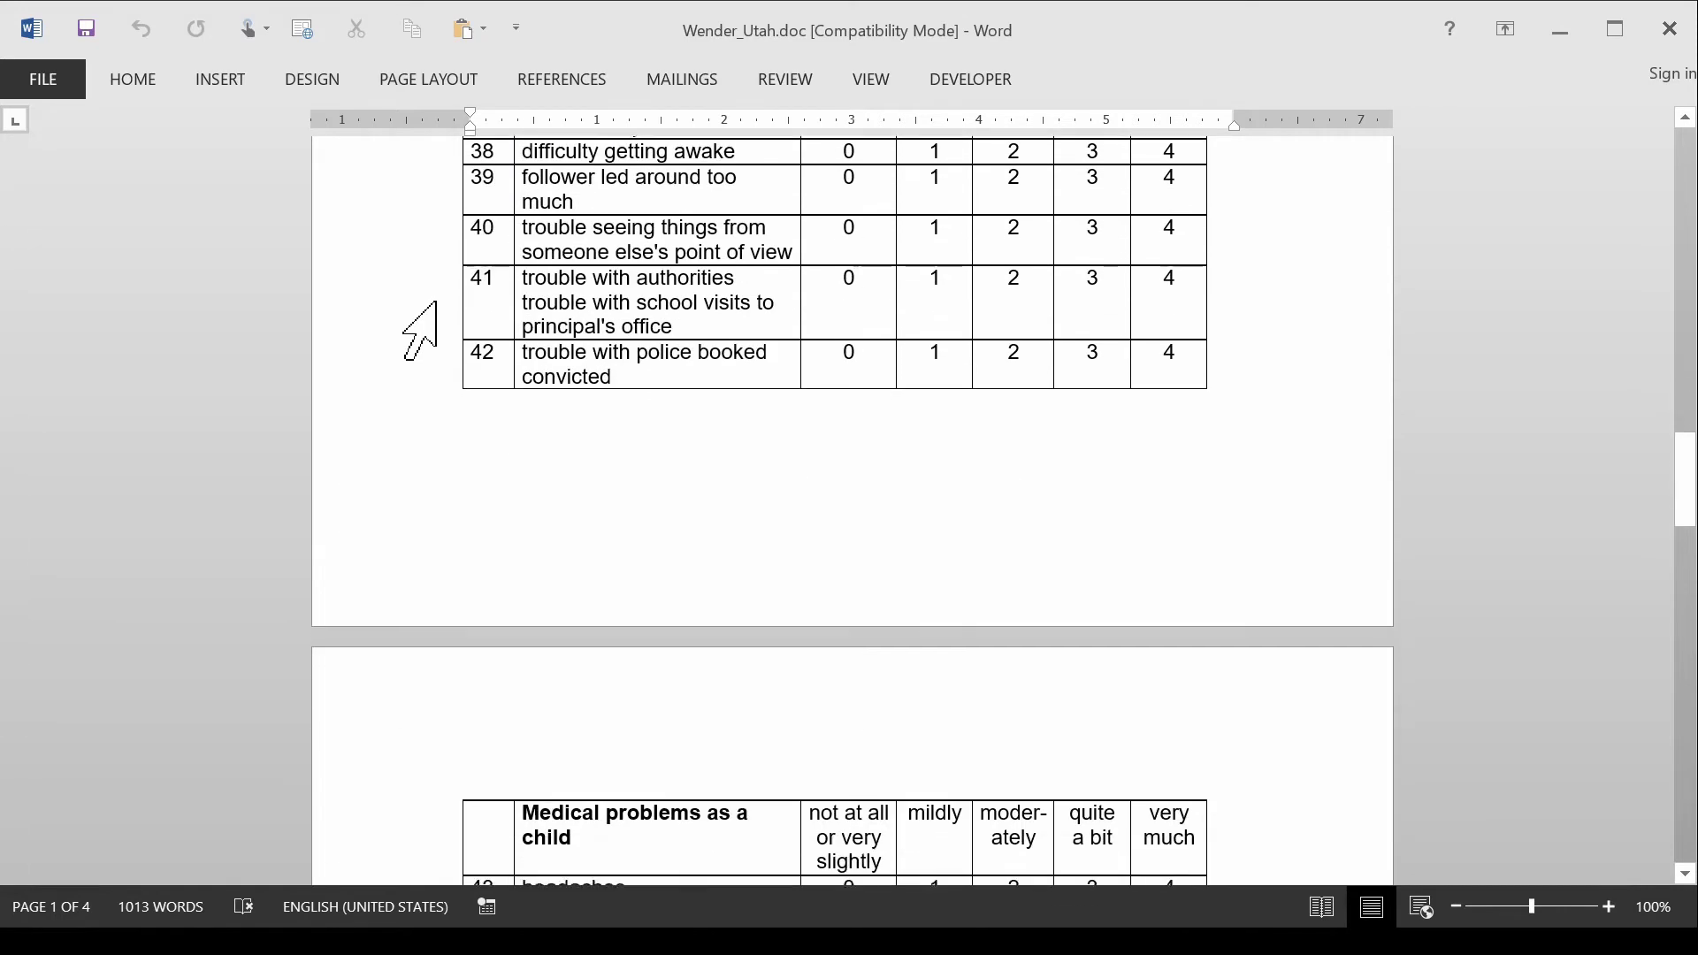
scroll(407, 398, "up", 3)
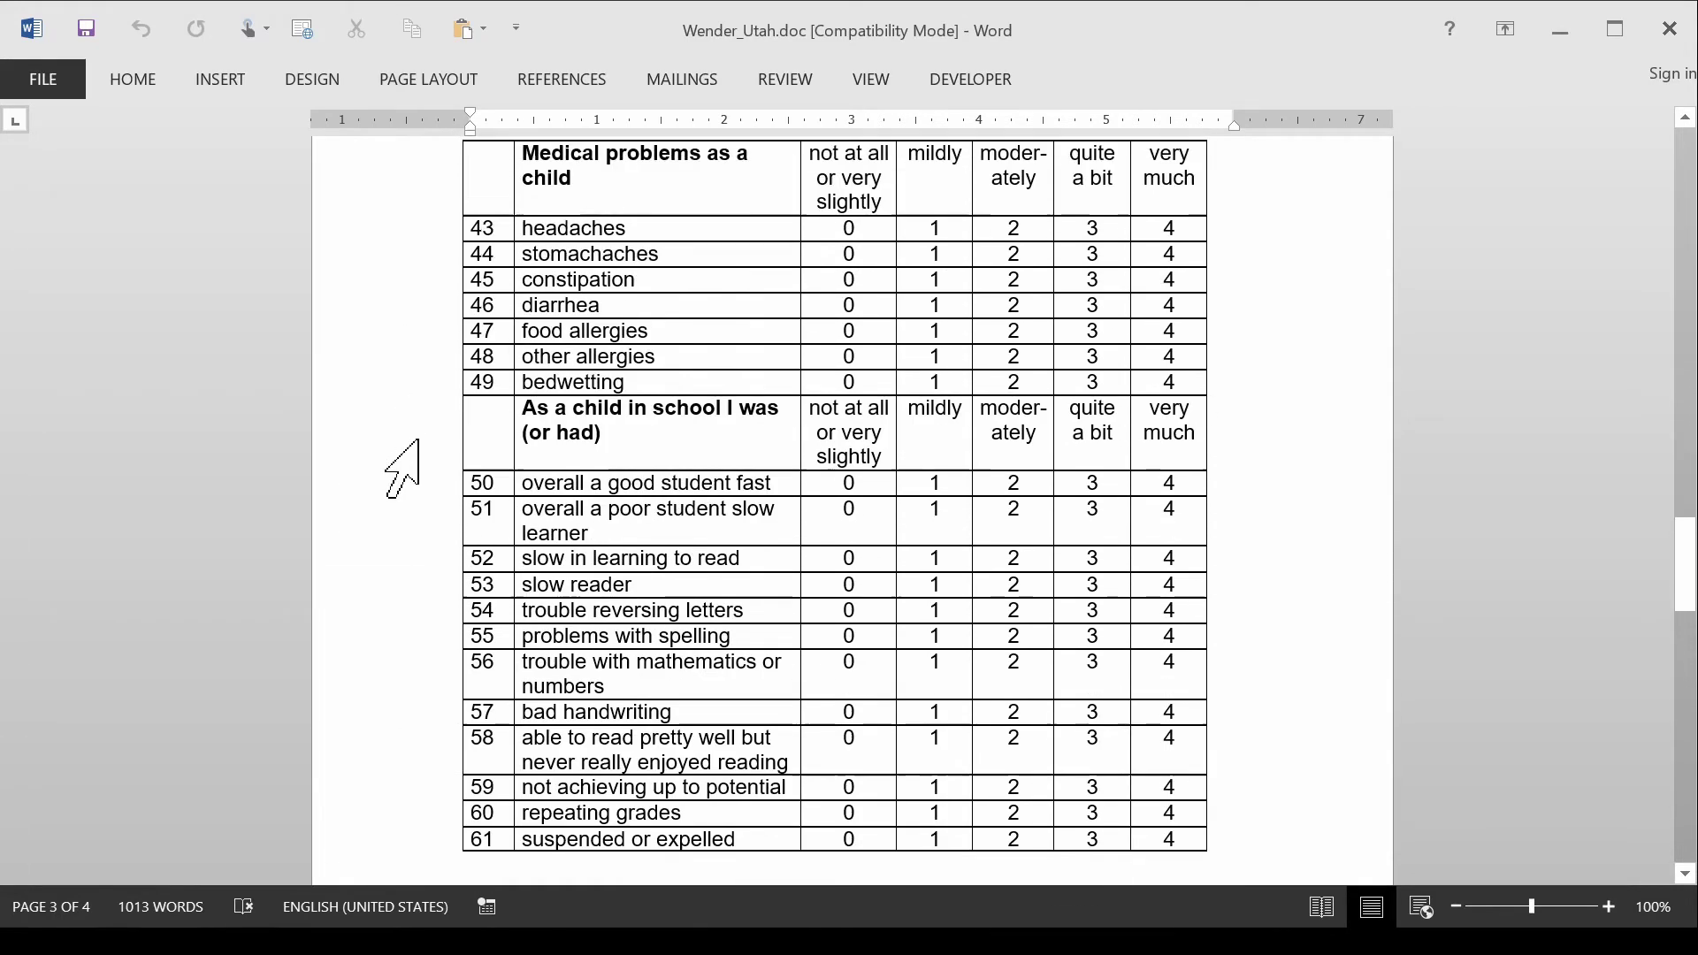
scroll(402, 469, "down", 13)
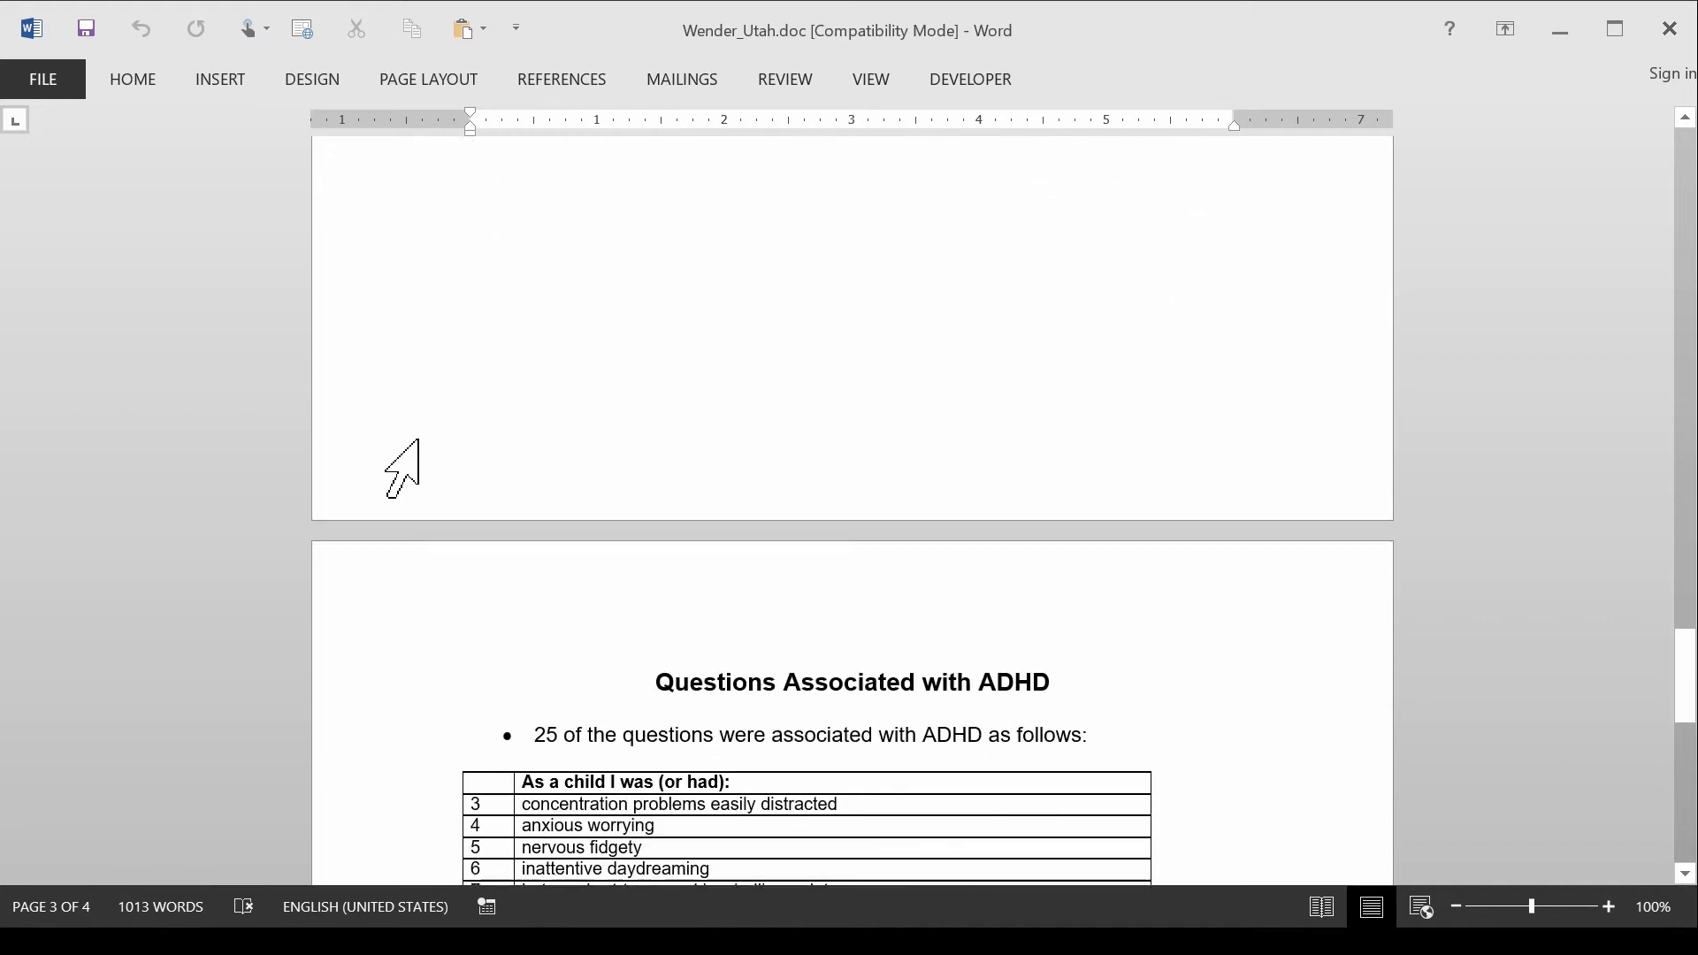
scroll(403, 469, "down", 3)
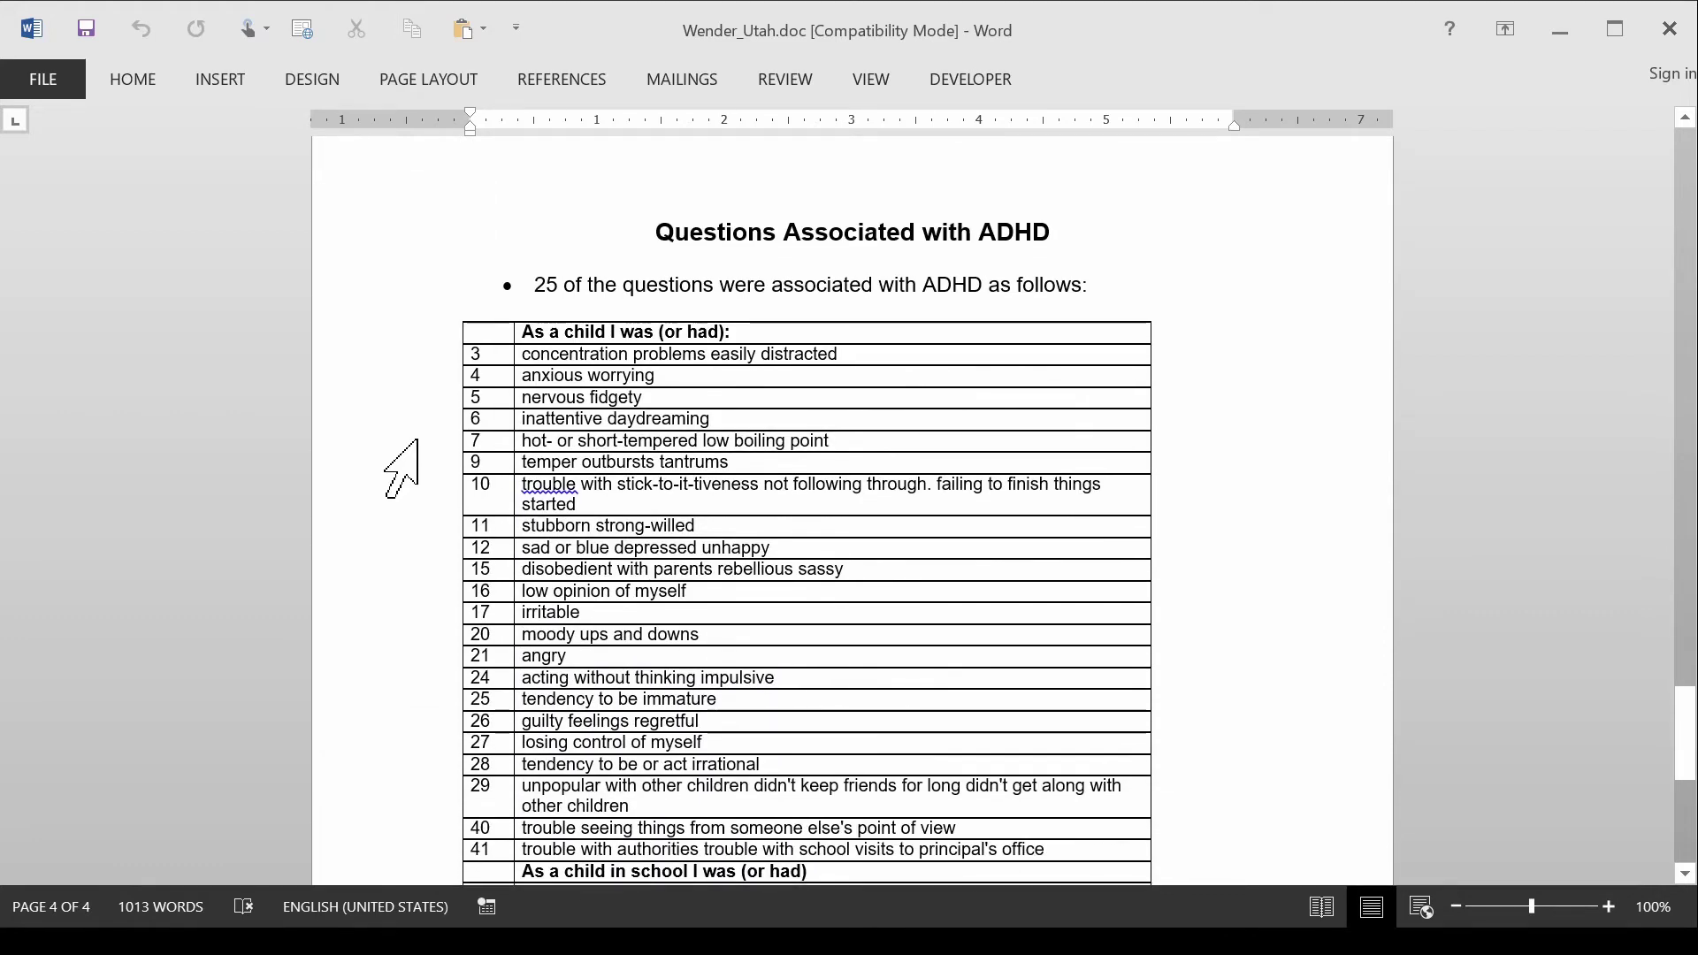
scroll(381, 274, "down", 2)
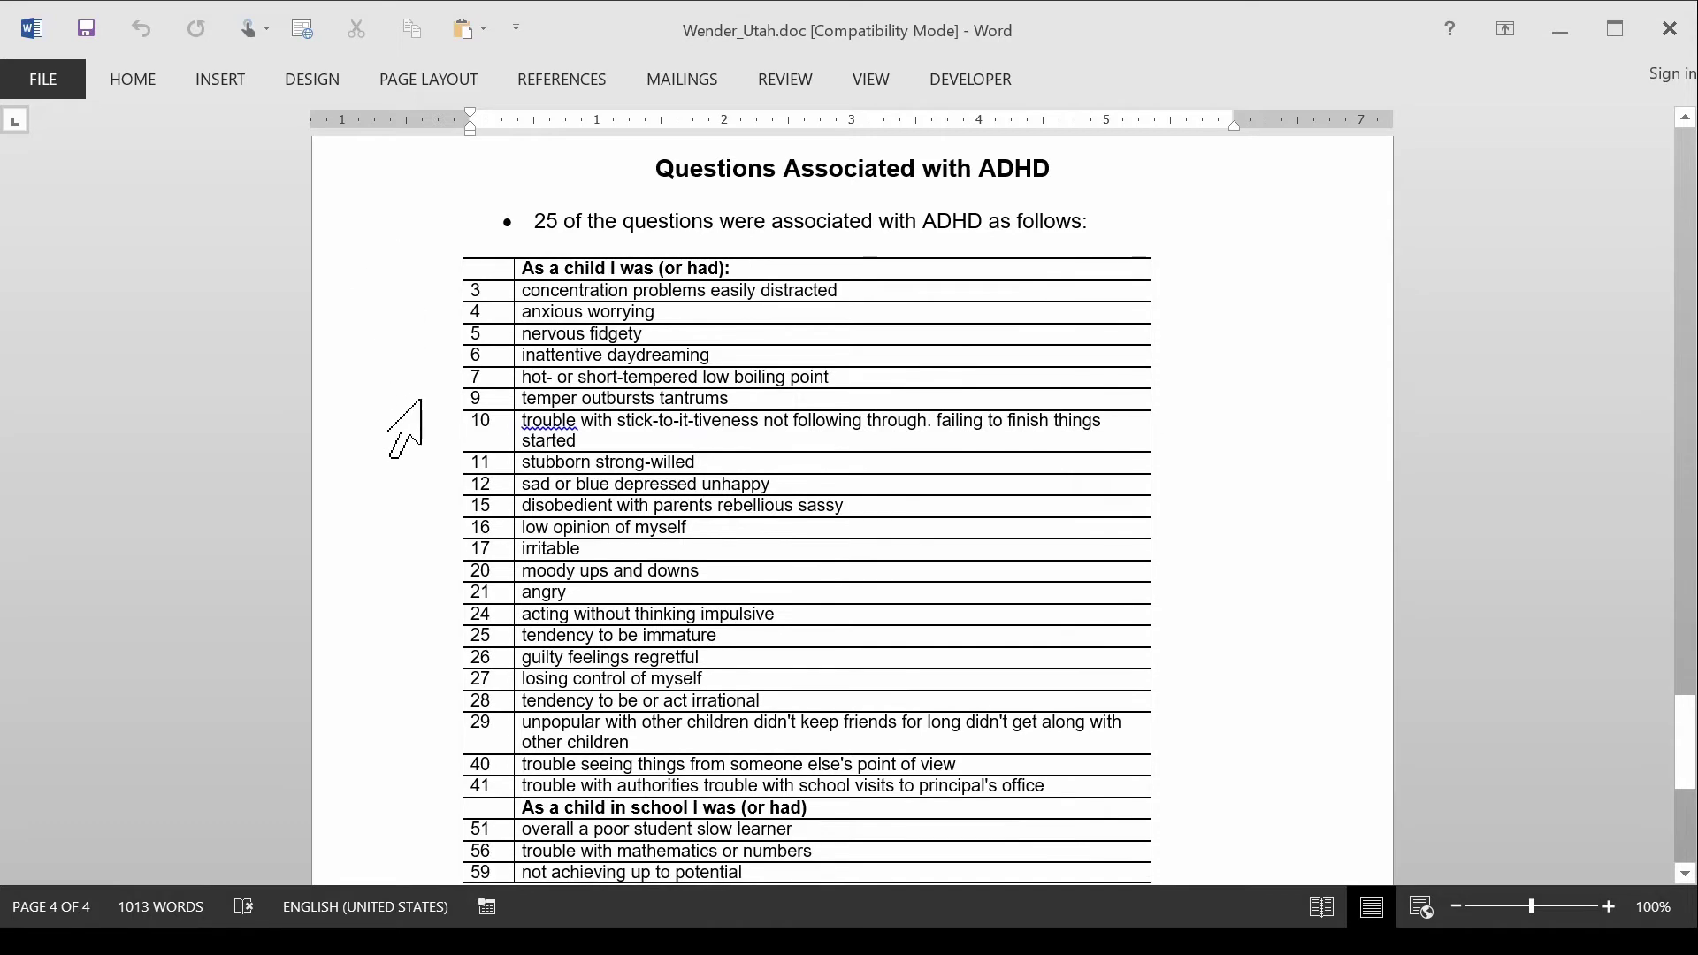
scroll(405, 429, "down", 2)
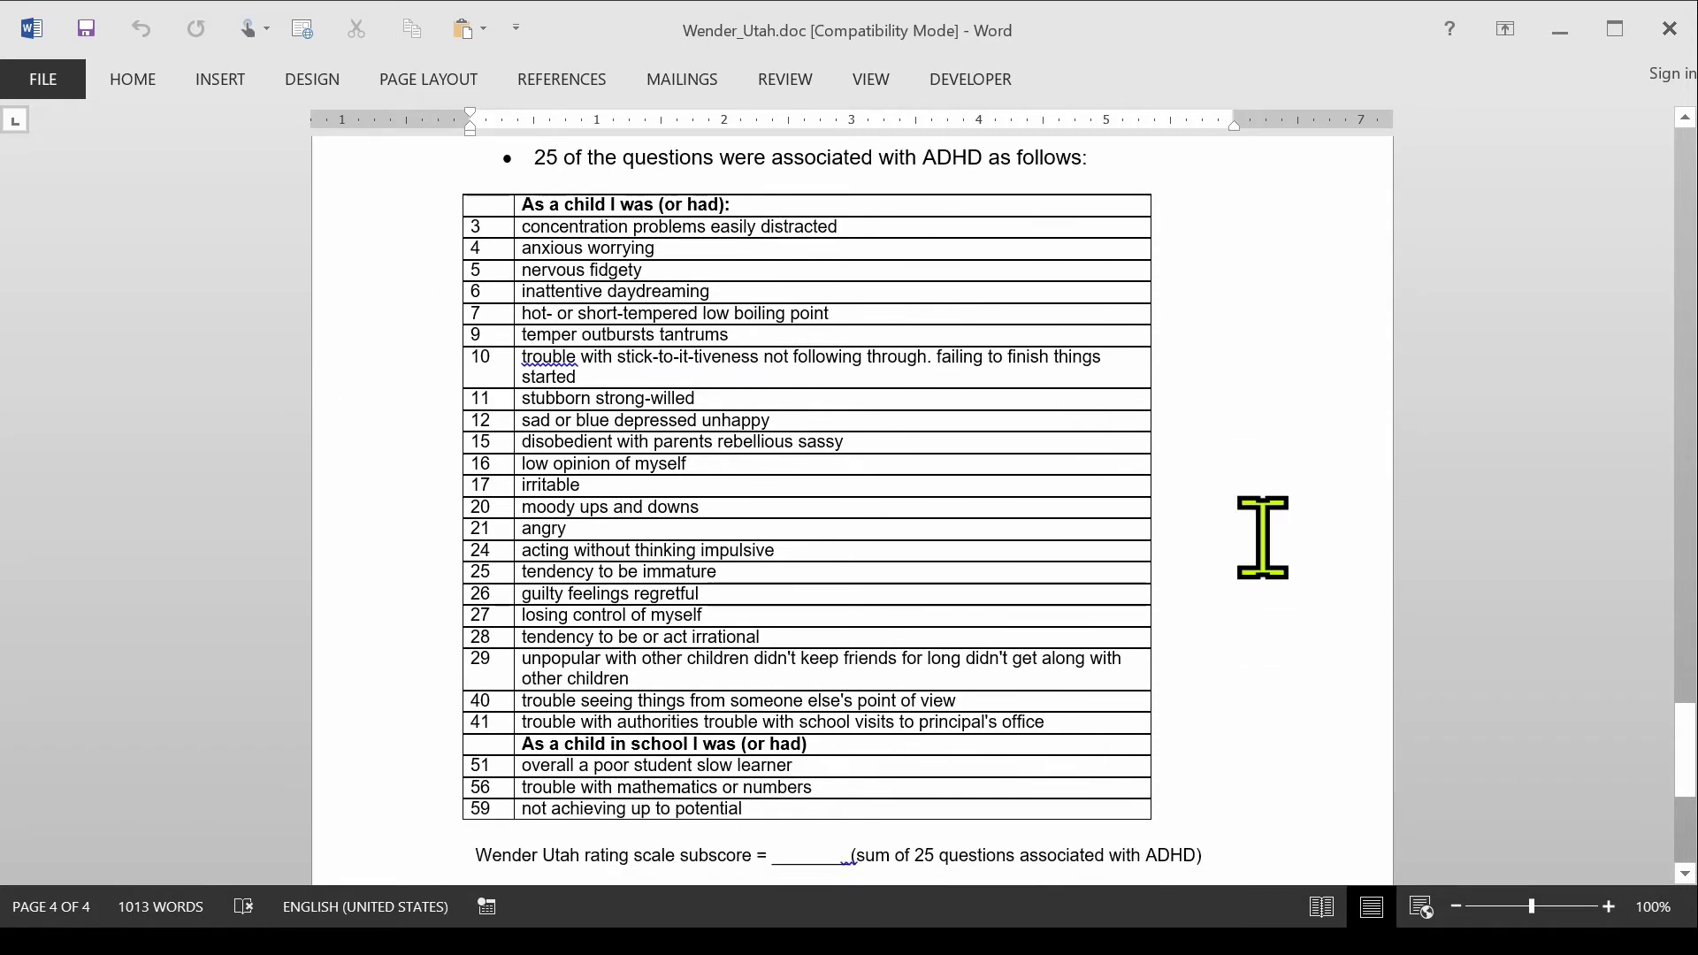
scroll(1263, 537, "up", 20)
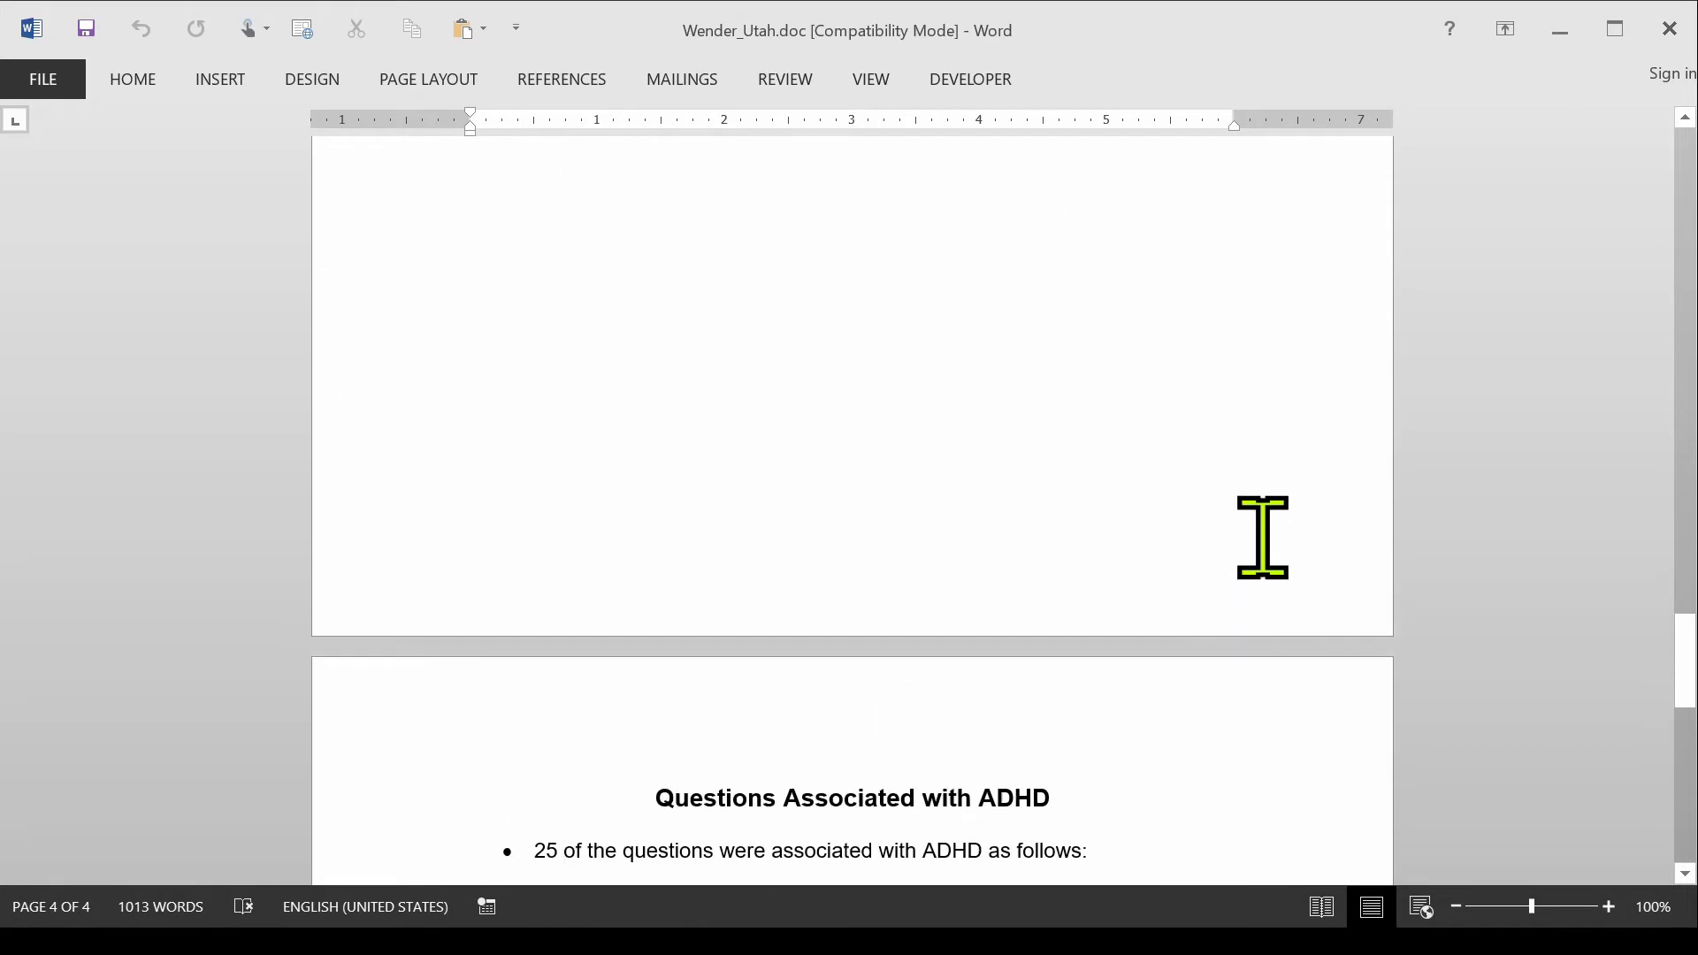
scroll(1263, 537, "up", 20)
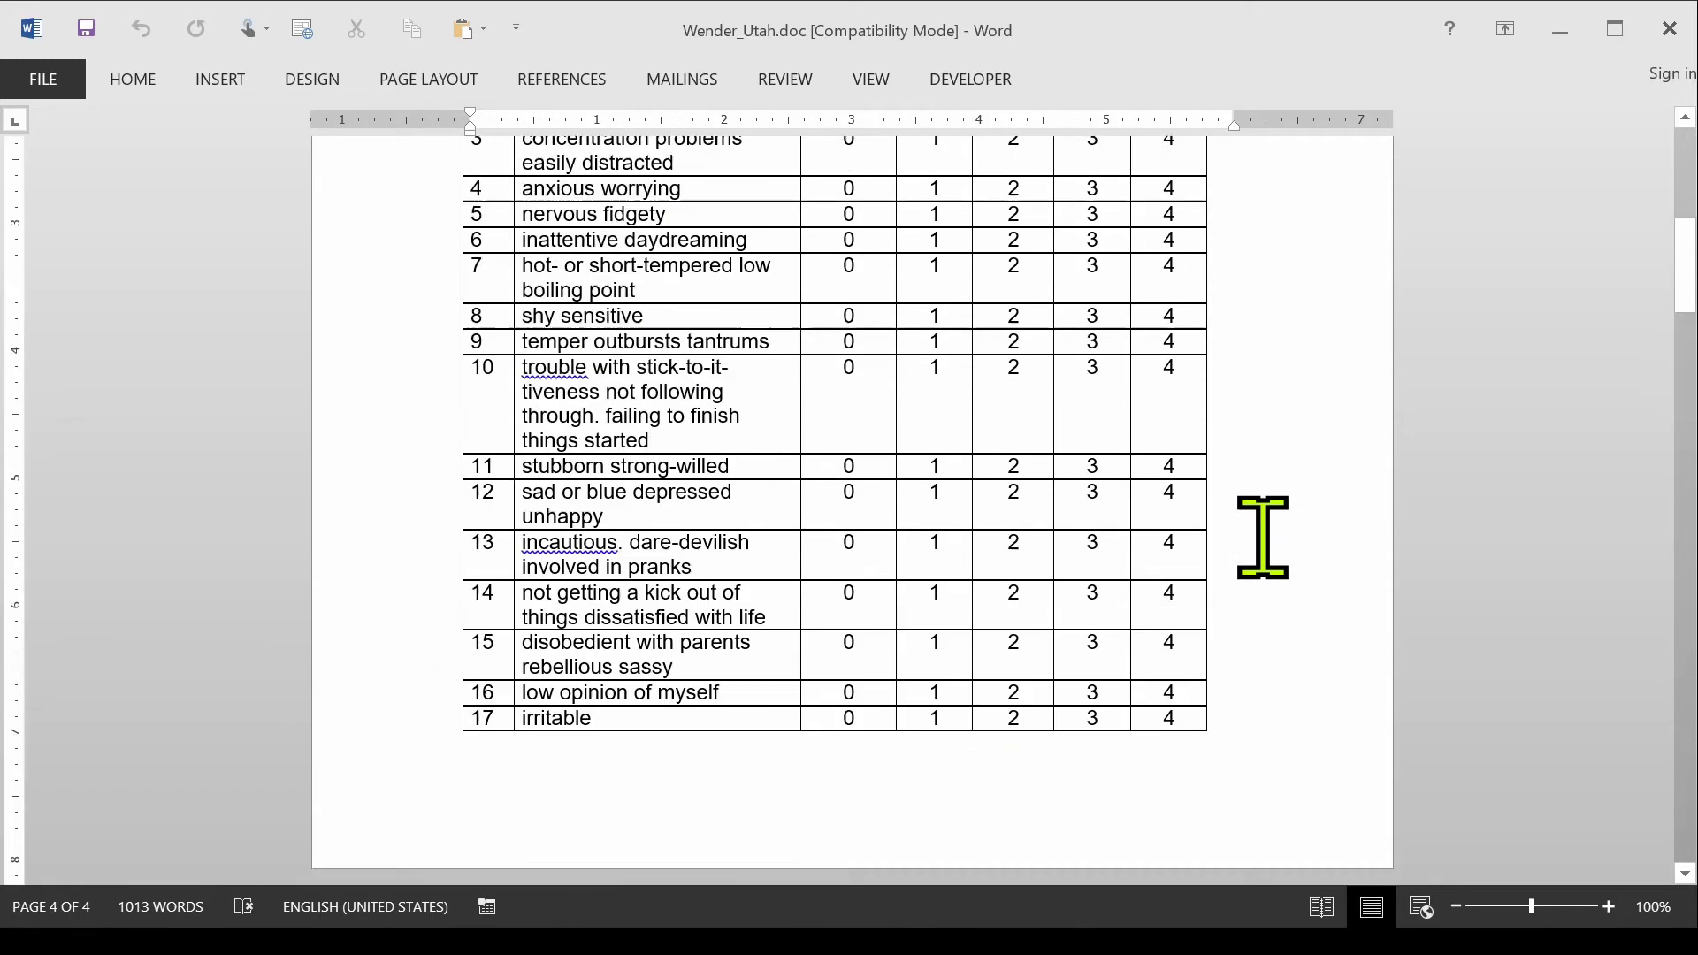
scroll(1263, 537, "down", 20)
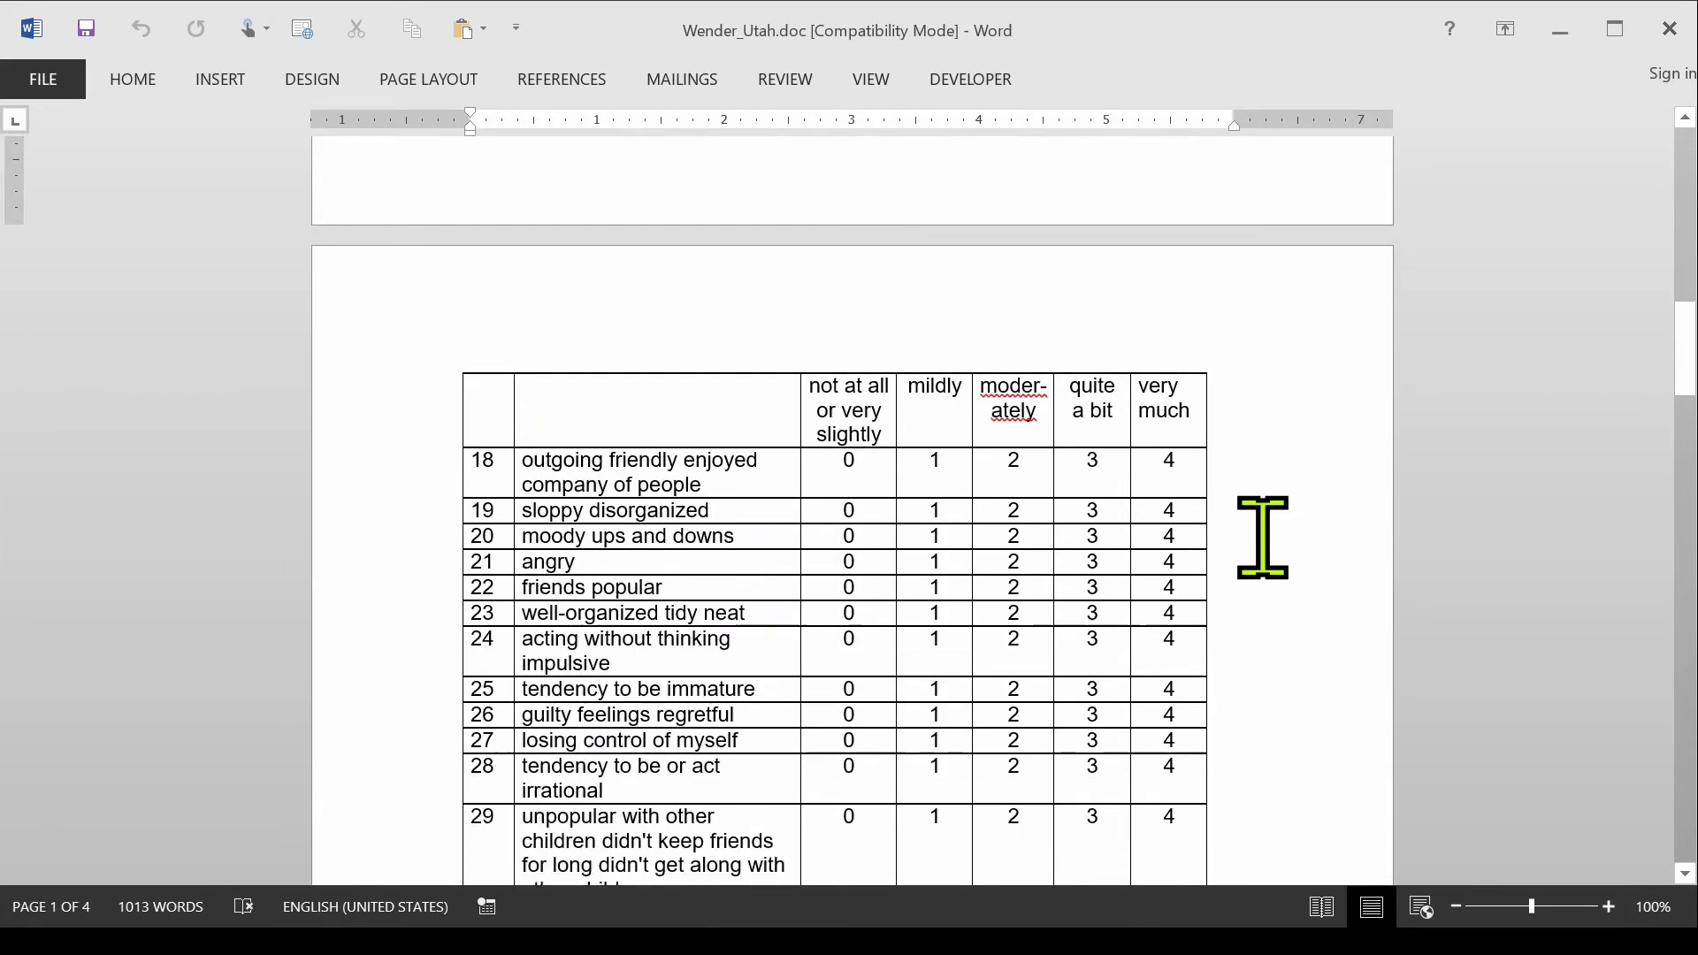
scroll(1263, 537, "down", 20)
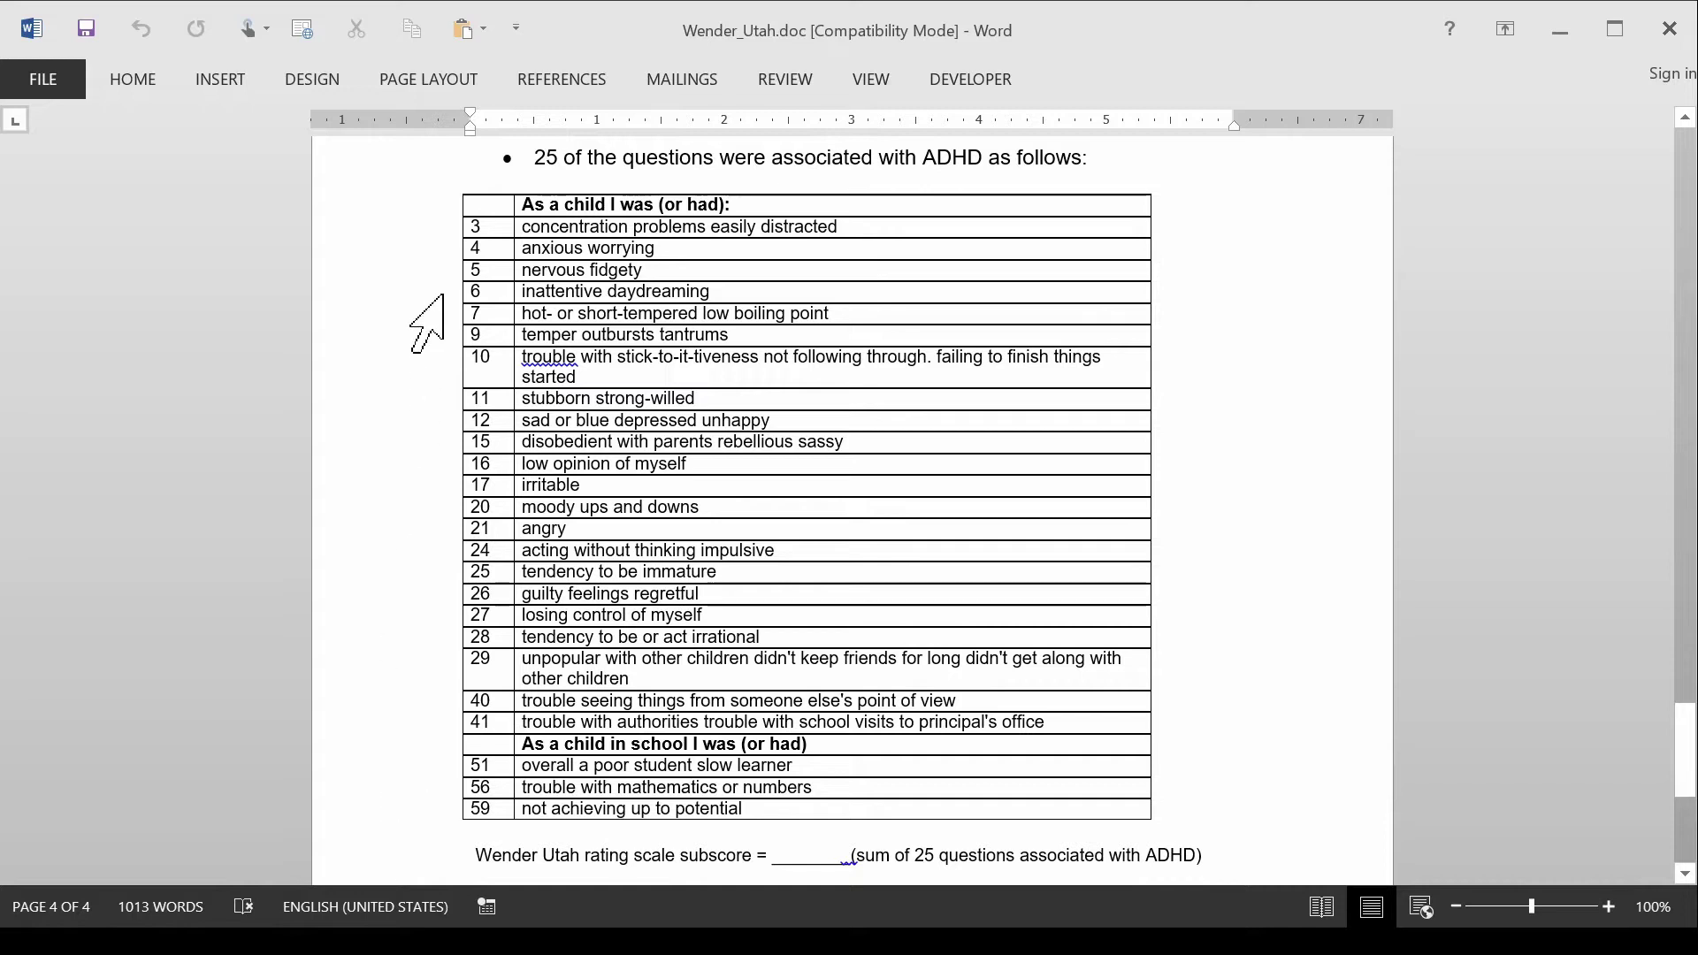
scroll(1389, 425, "down", 5)
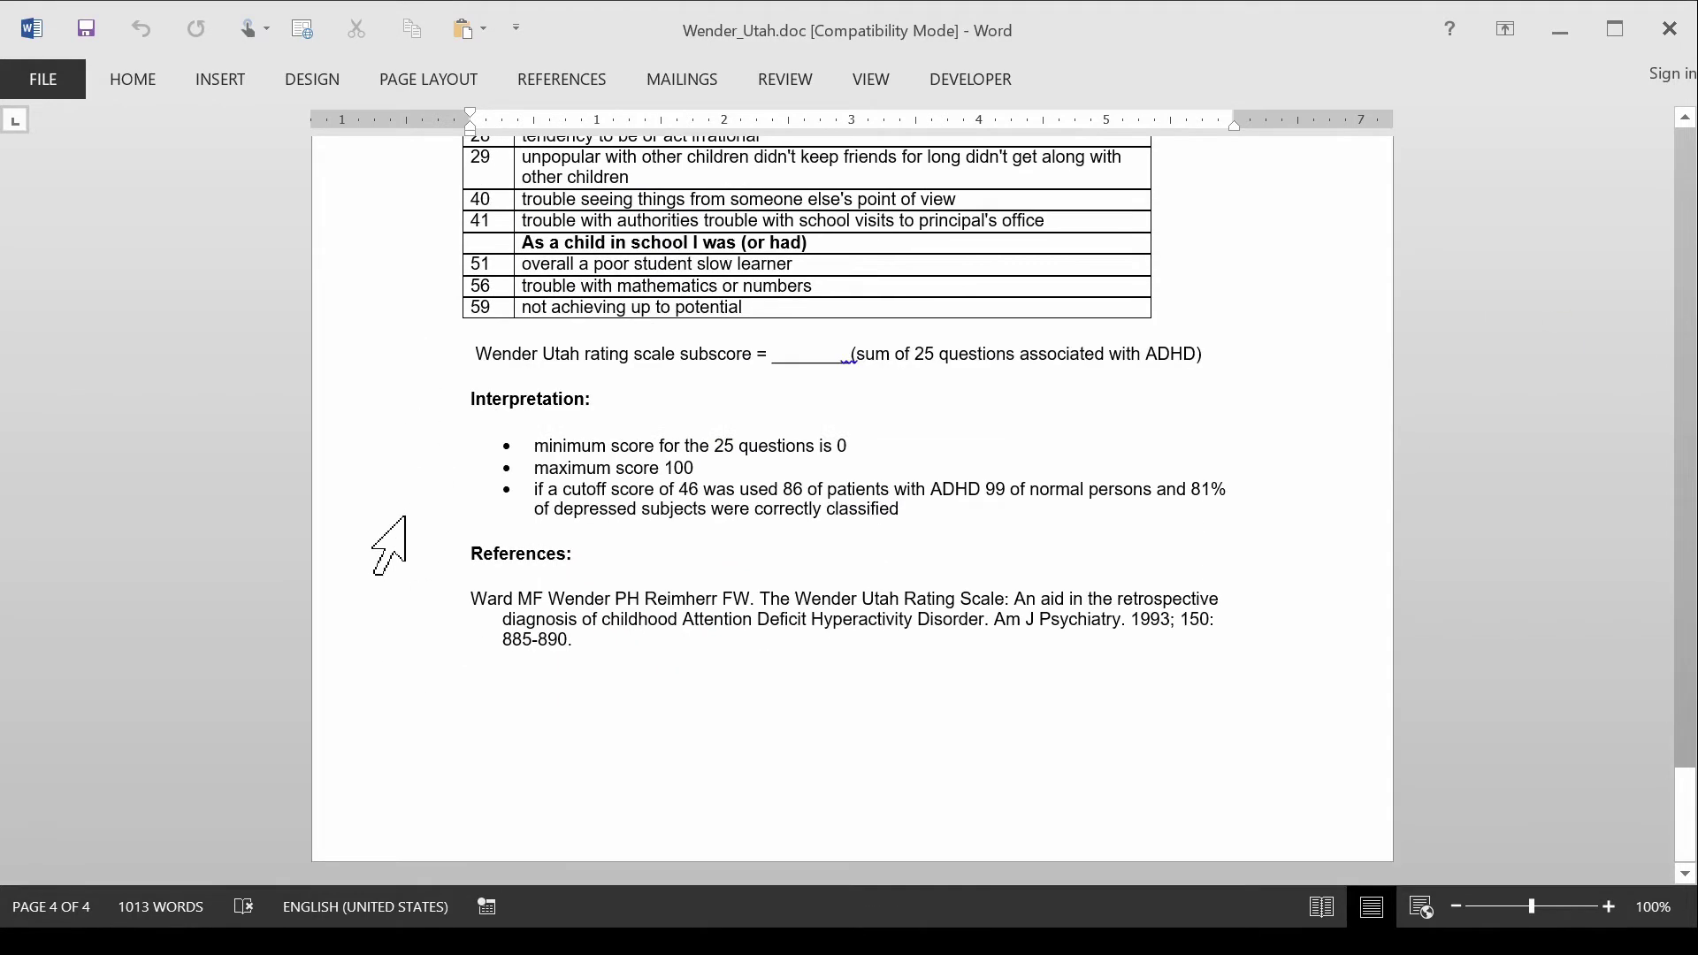
Select the cutoff-score interpretation bullet, then look back over the rating table above it.
left_click(458, 486)
left_click_drag(458, 487, 1173, 510)
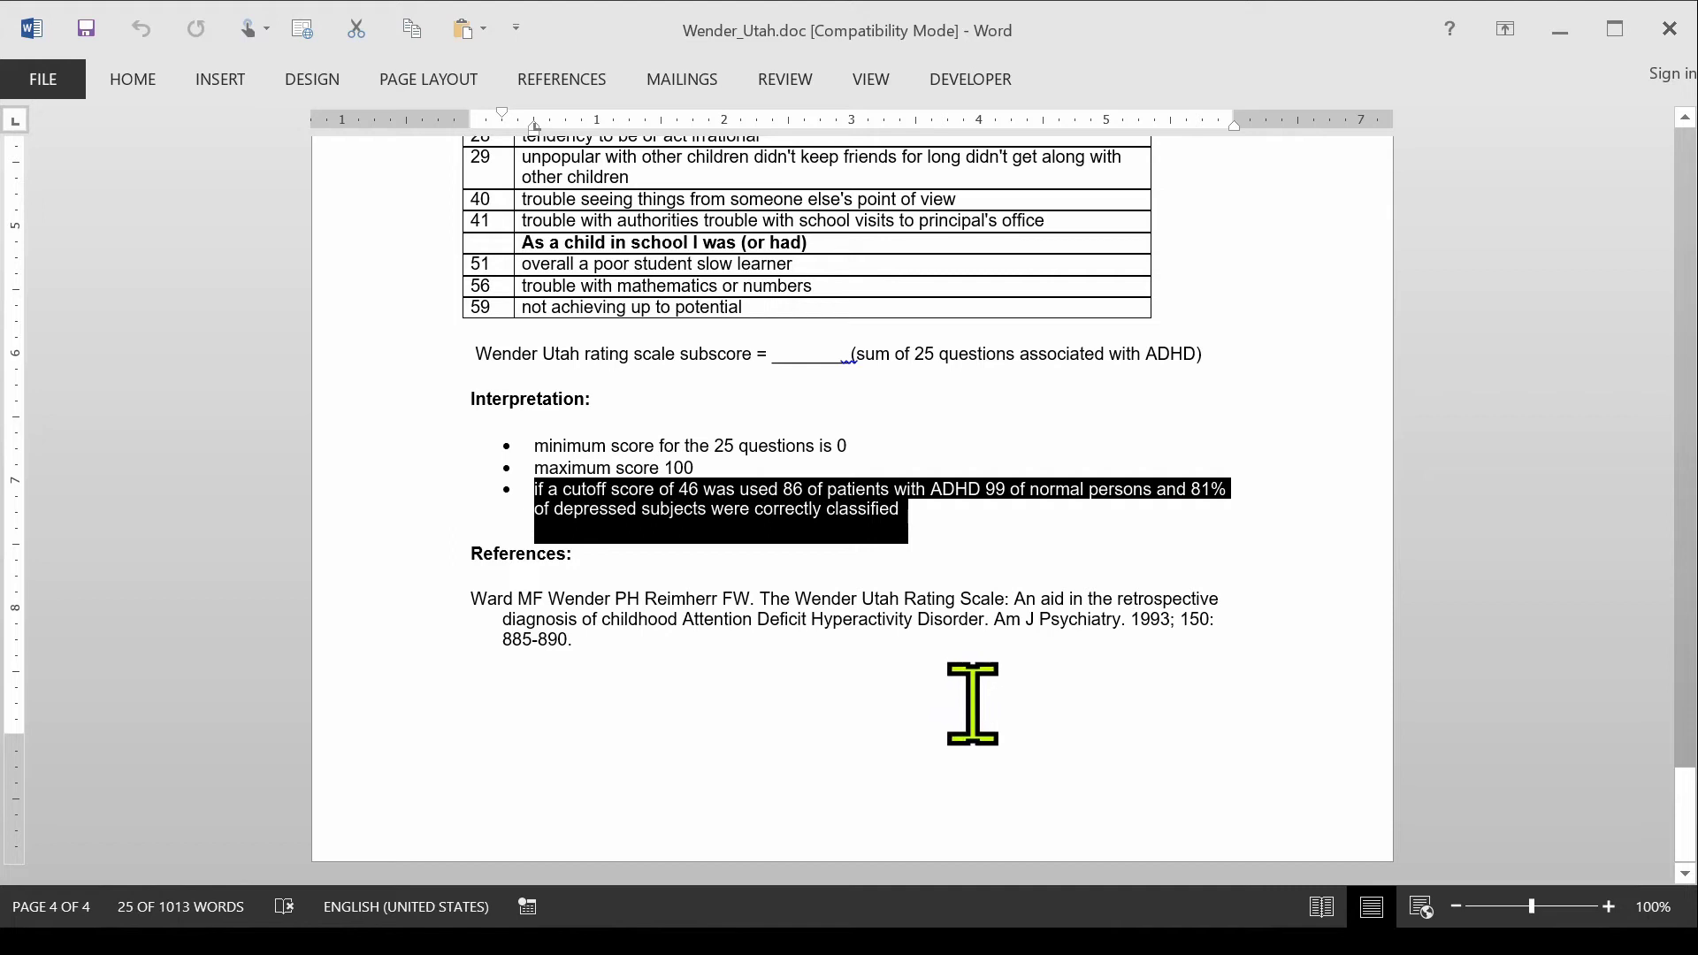
scroll(1257, 446, "up", 20)
scroll(1257, 446, "up", 5)
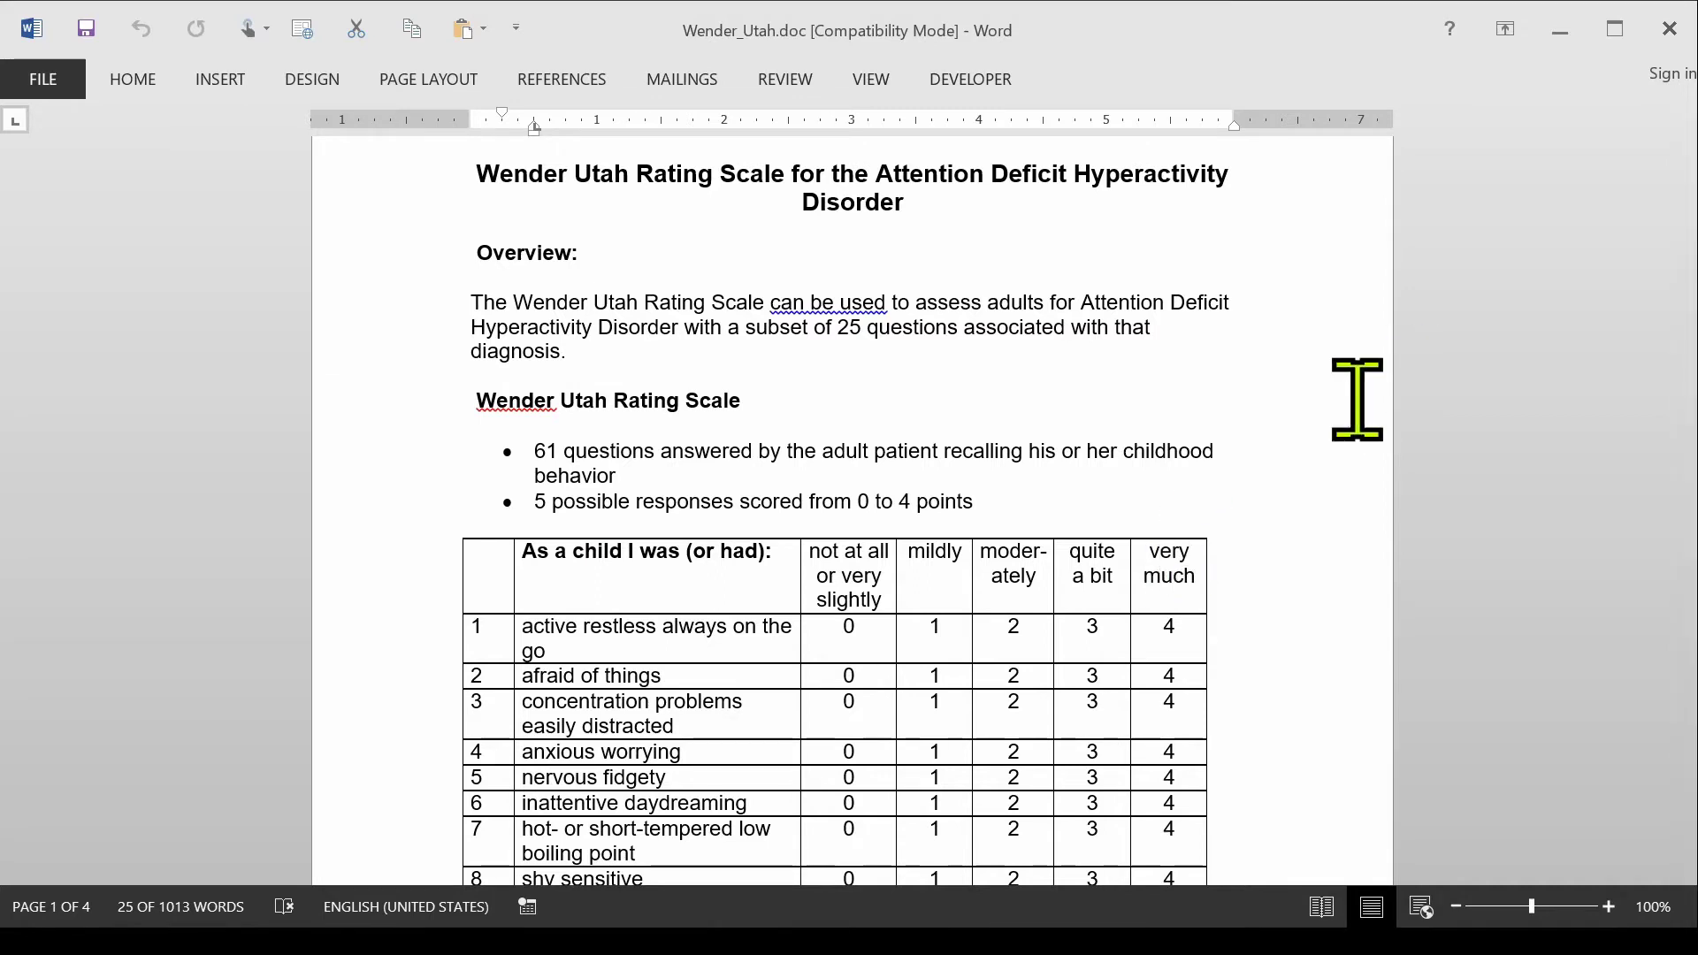
scroll(1159, 443, "down", 15)
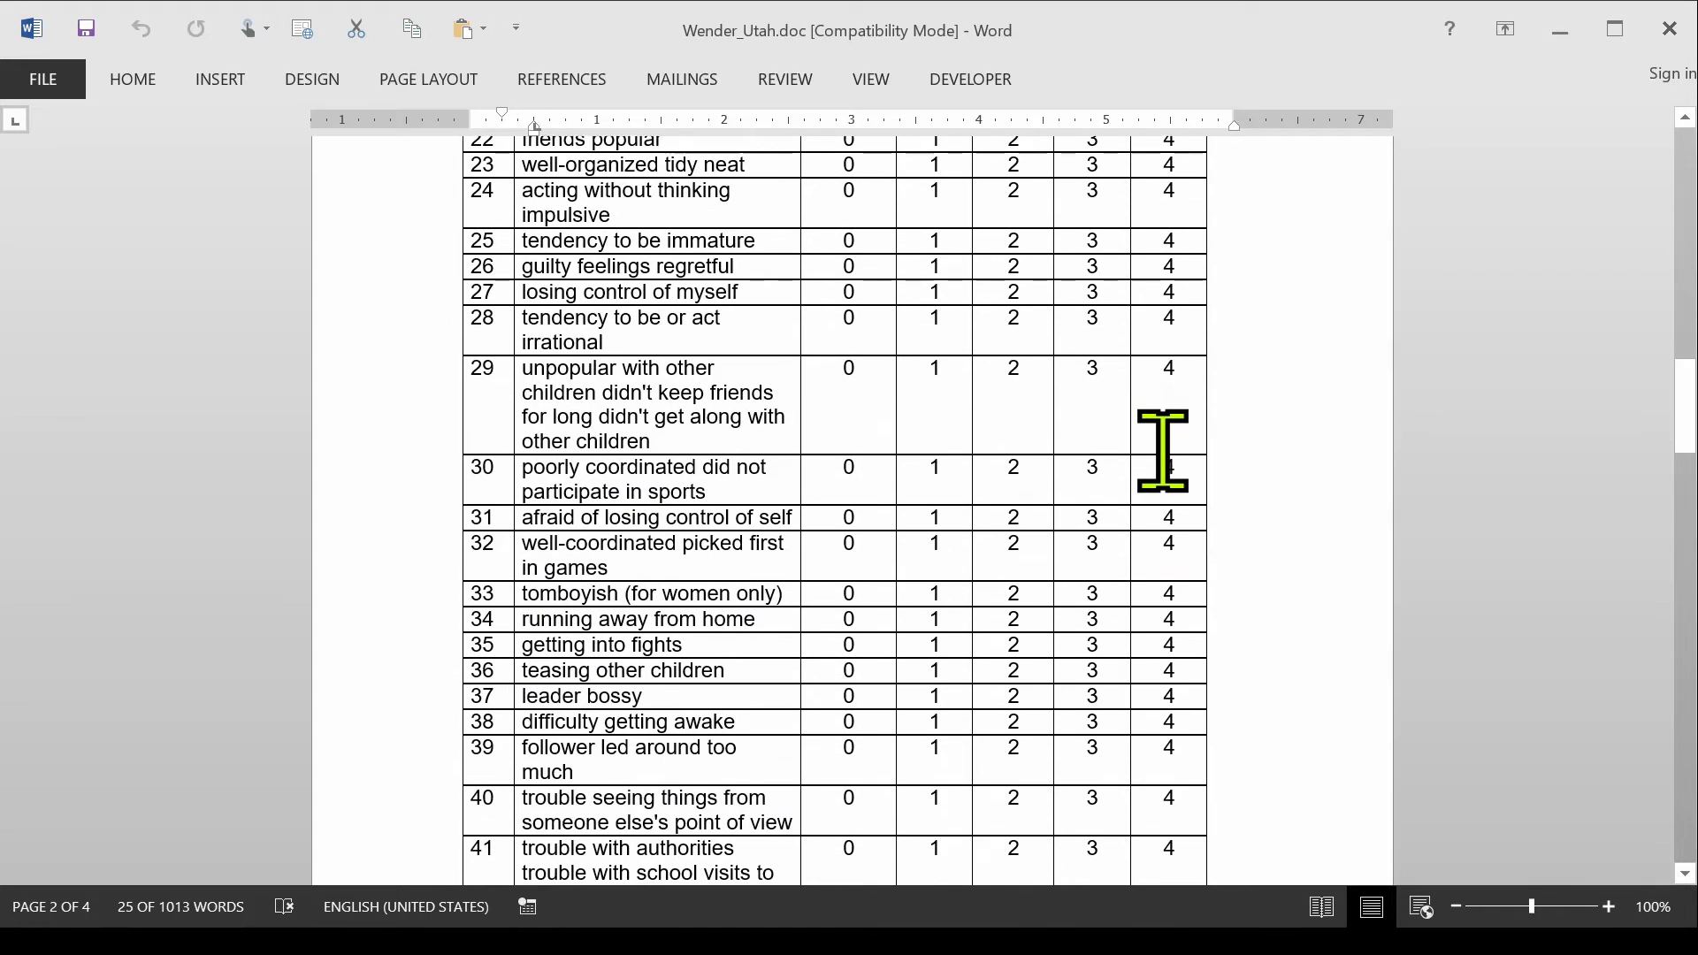
scroll(1163, 451, "down", 10)
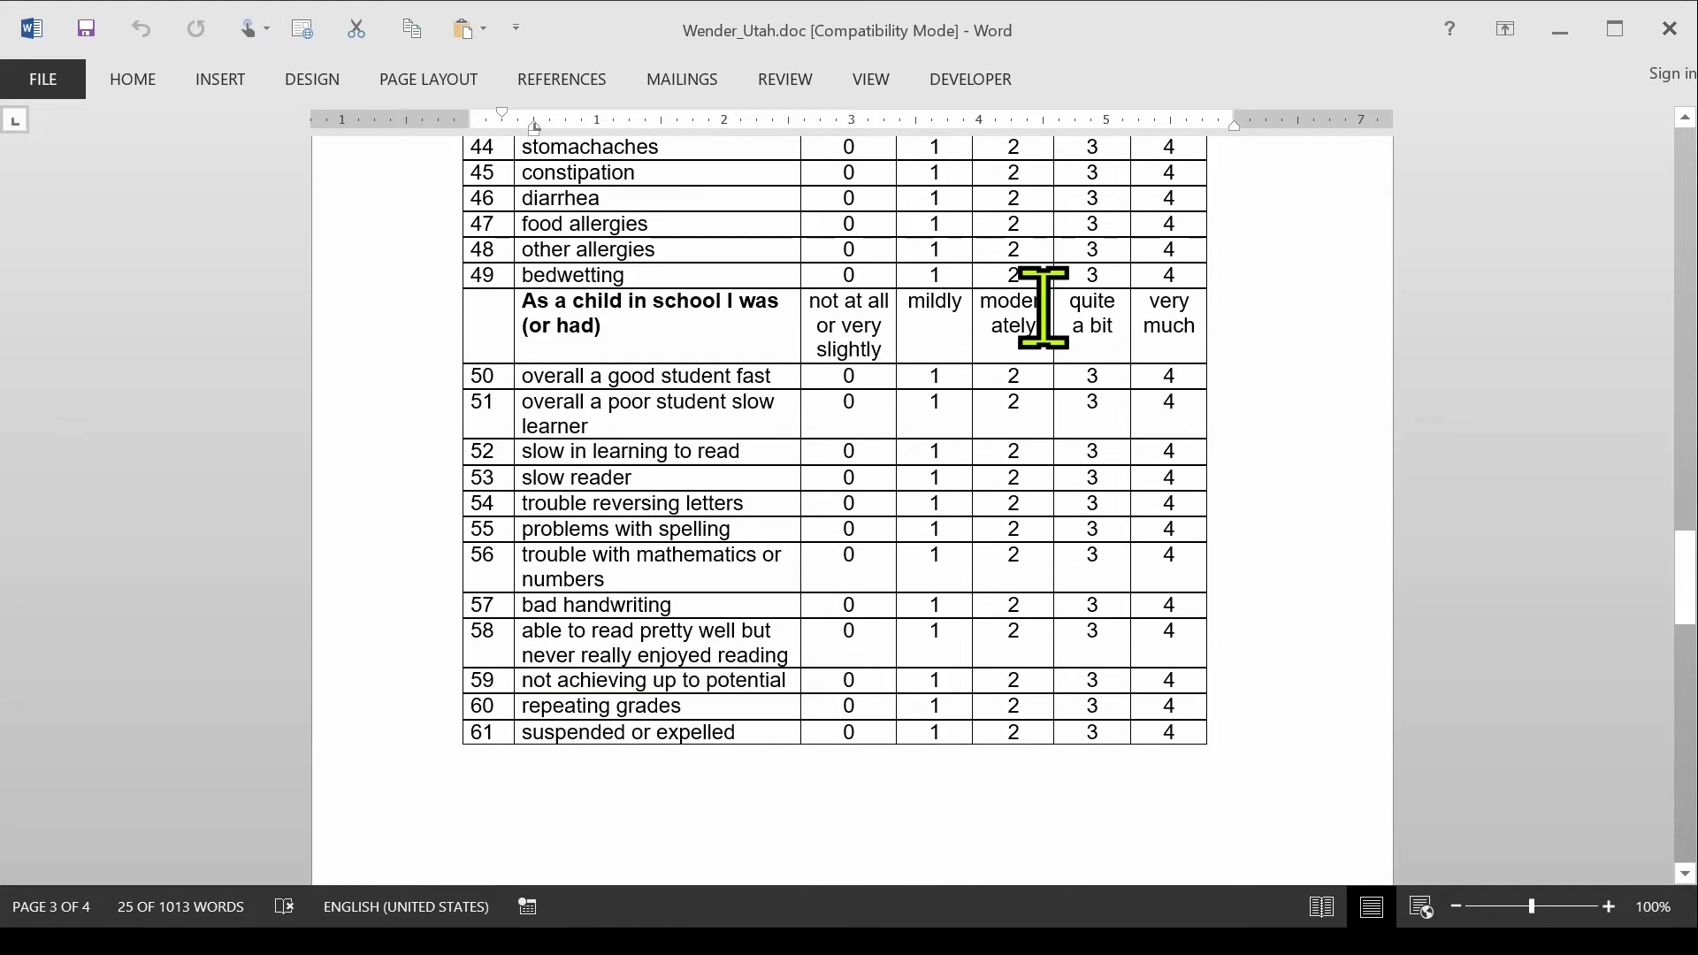
scroll(1044, 309, "up", 4)
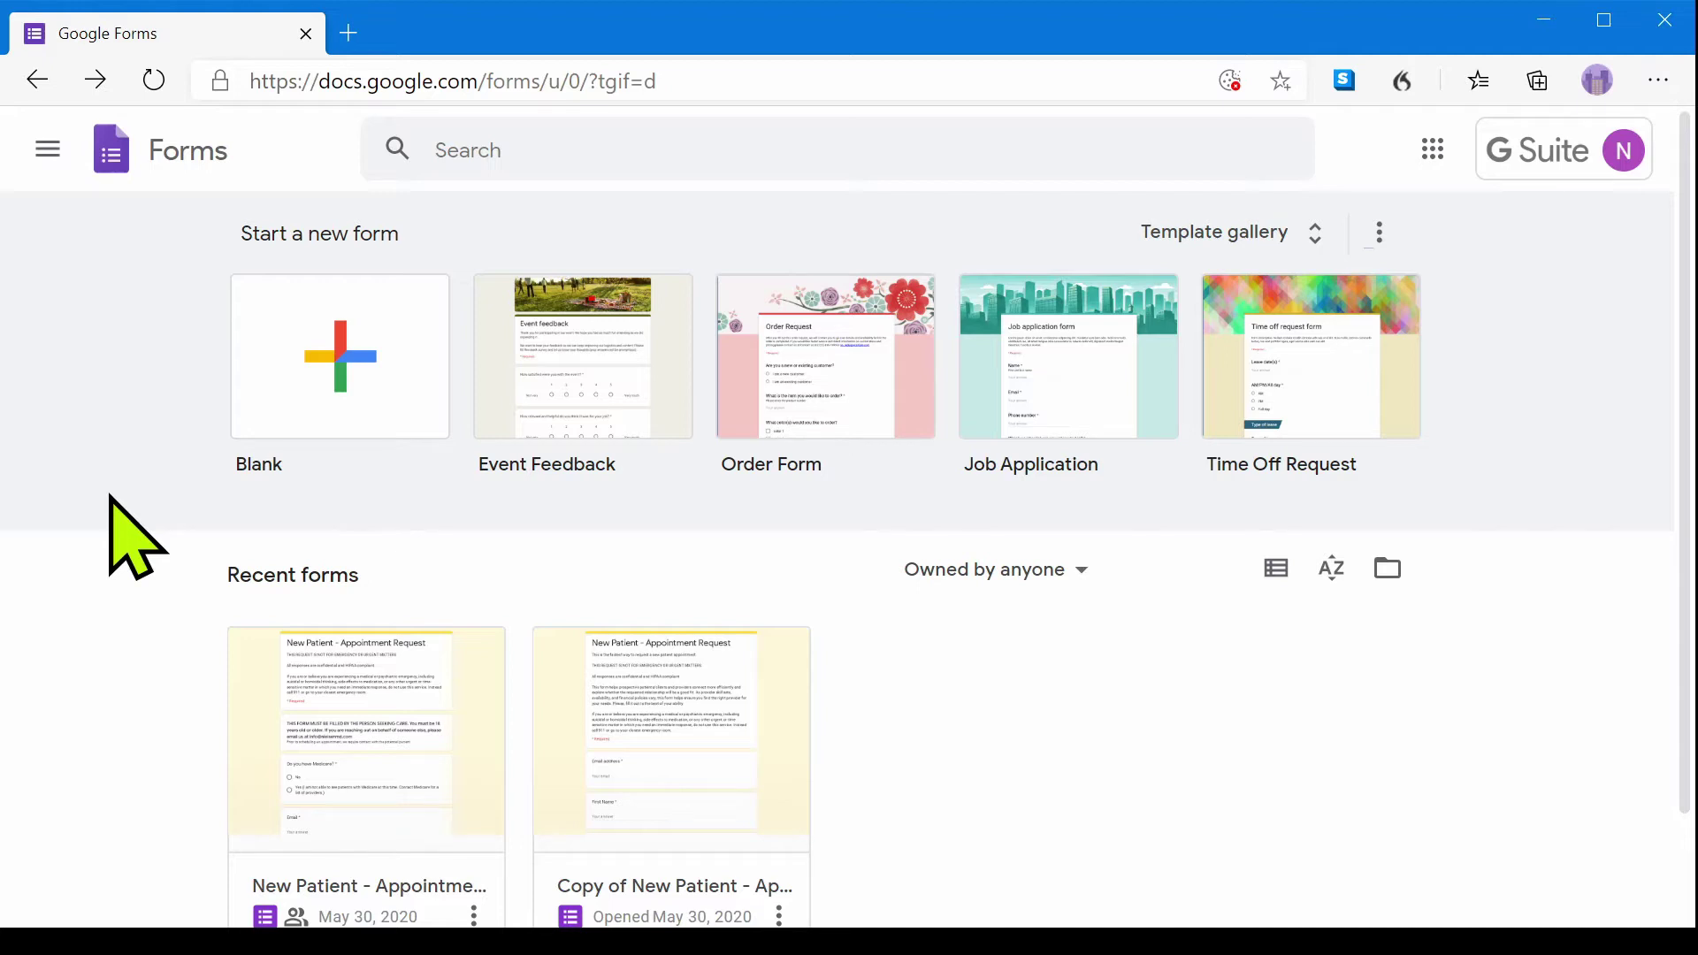
Choose the Blank template under Start a new form.
left_click(348, 387)
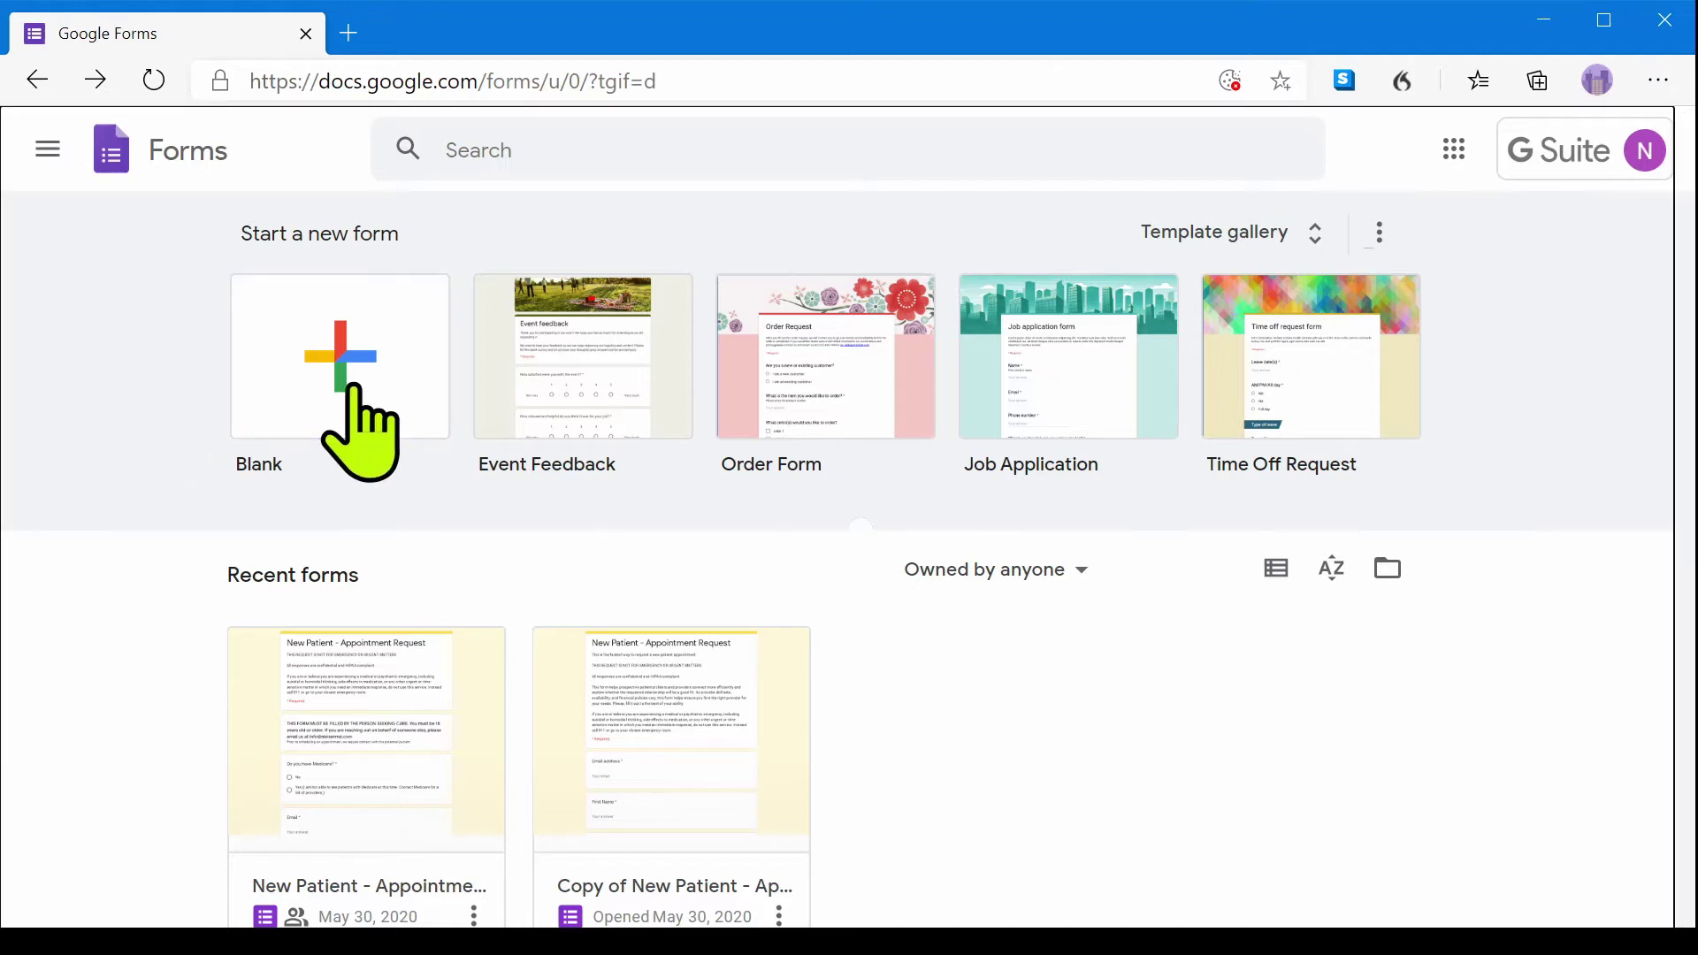
Select the 'Untitled form' title text so it can be replaced with Wender Utah Rating Scale.
left_click_drag(633, 349, 382, 347)
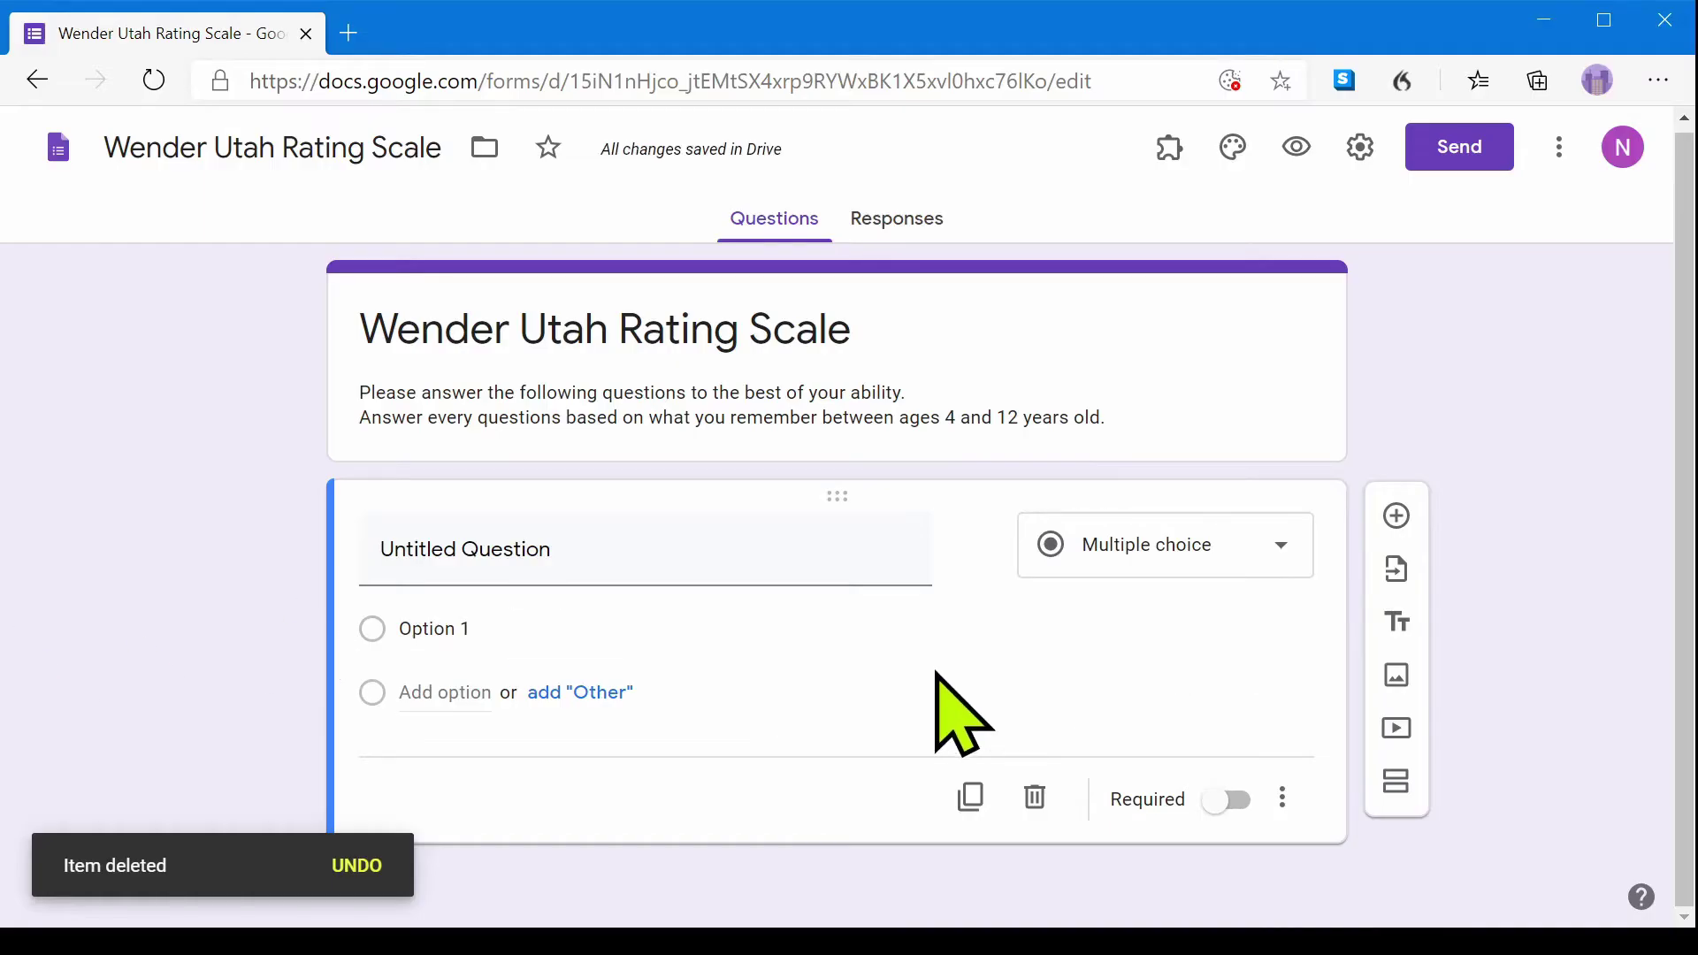
Make the question a multiple choice grid titled 'As a child I was (or had):'.
left_click(1082, 558)
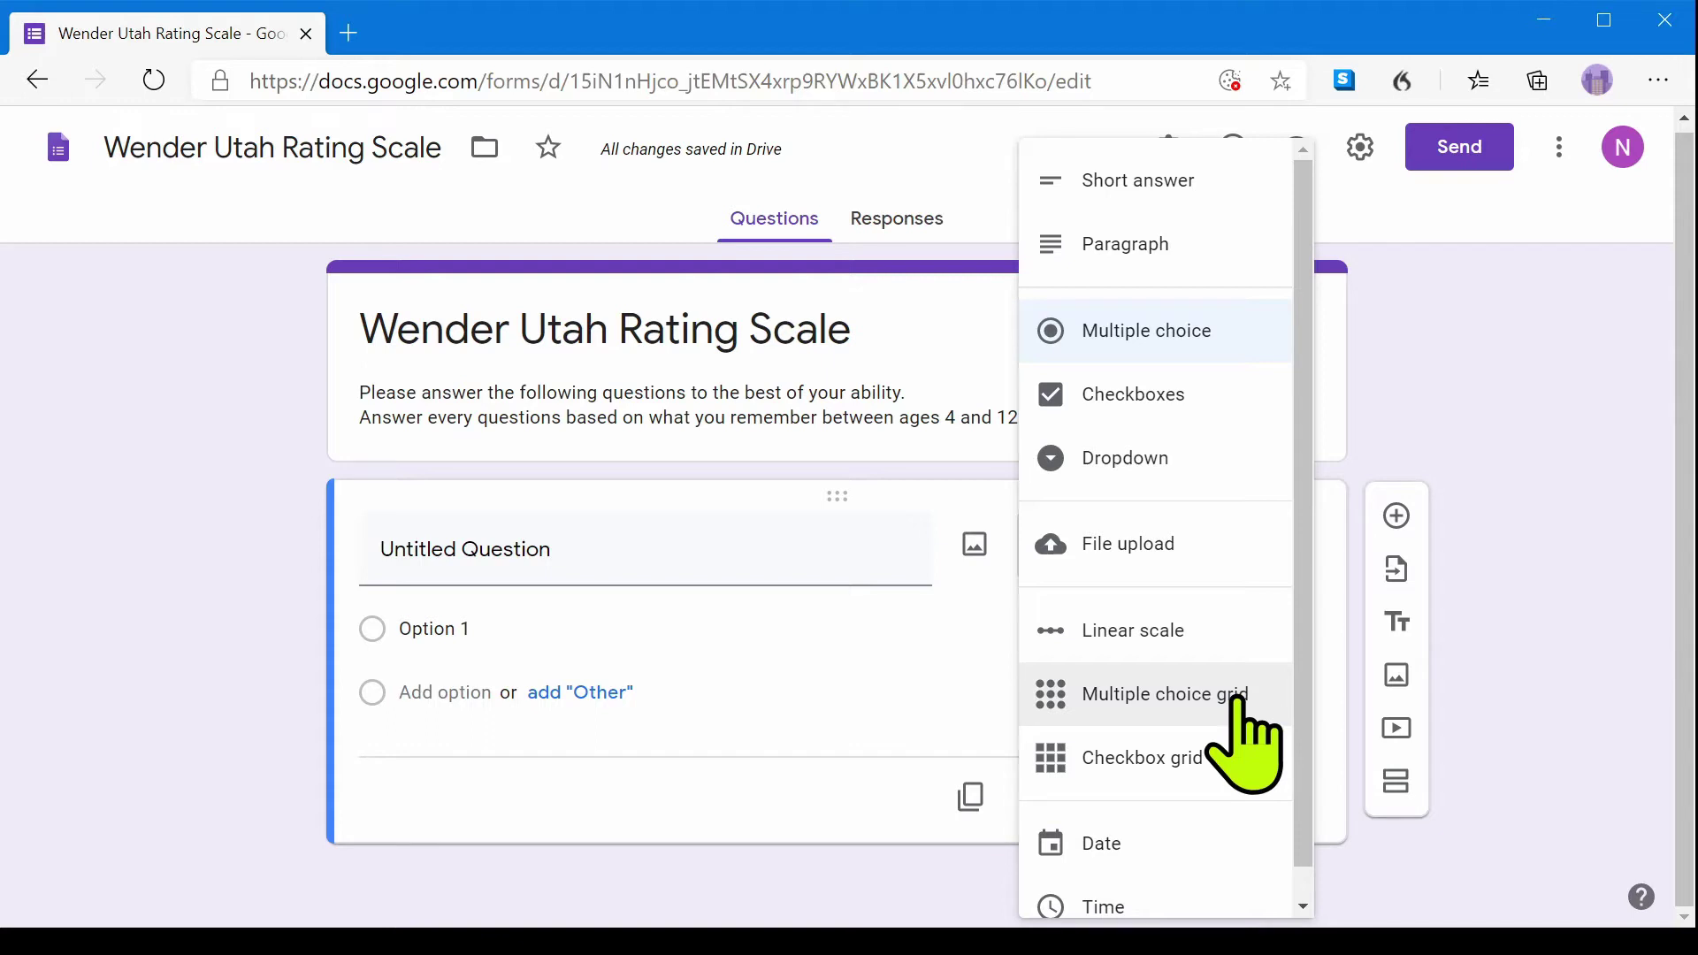
left_click(1109, 705)
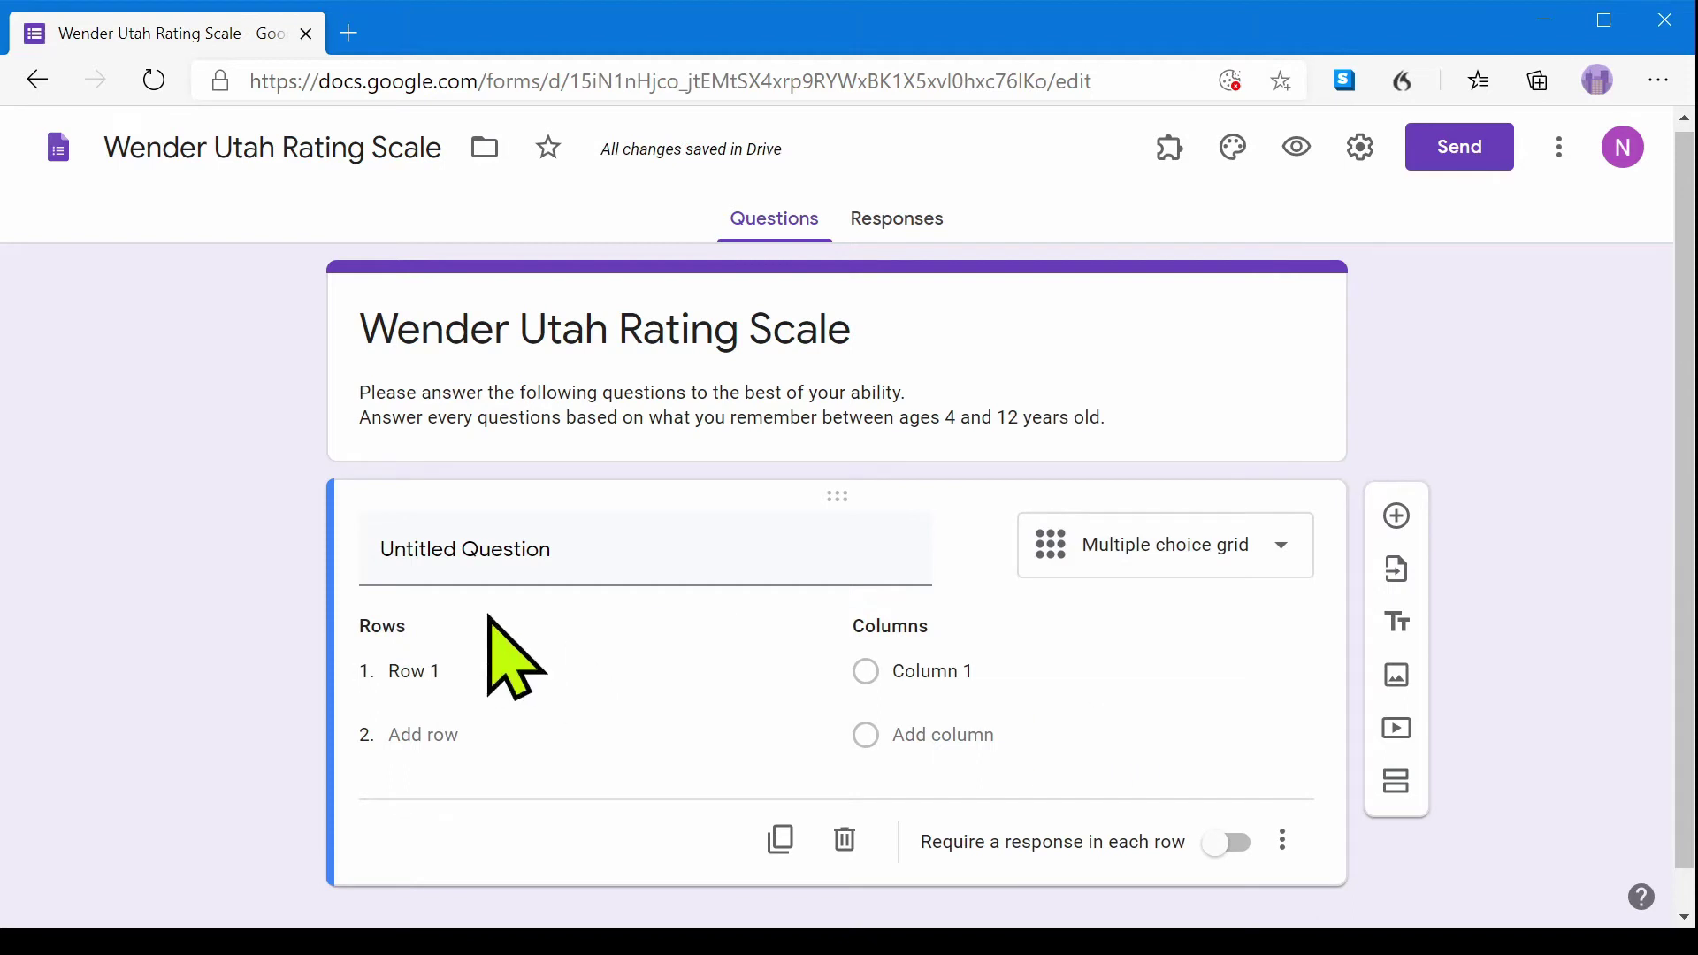
mouse_move(394, 554)
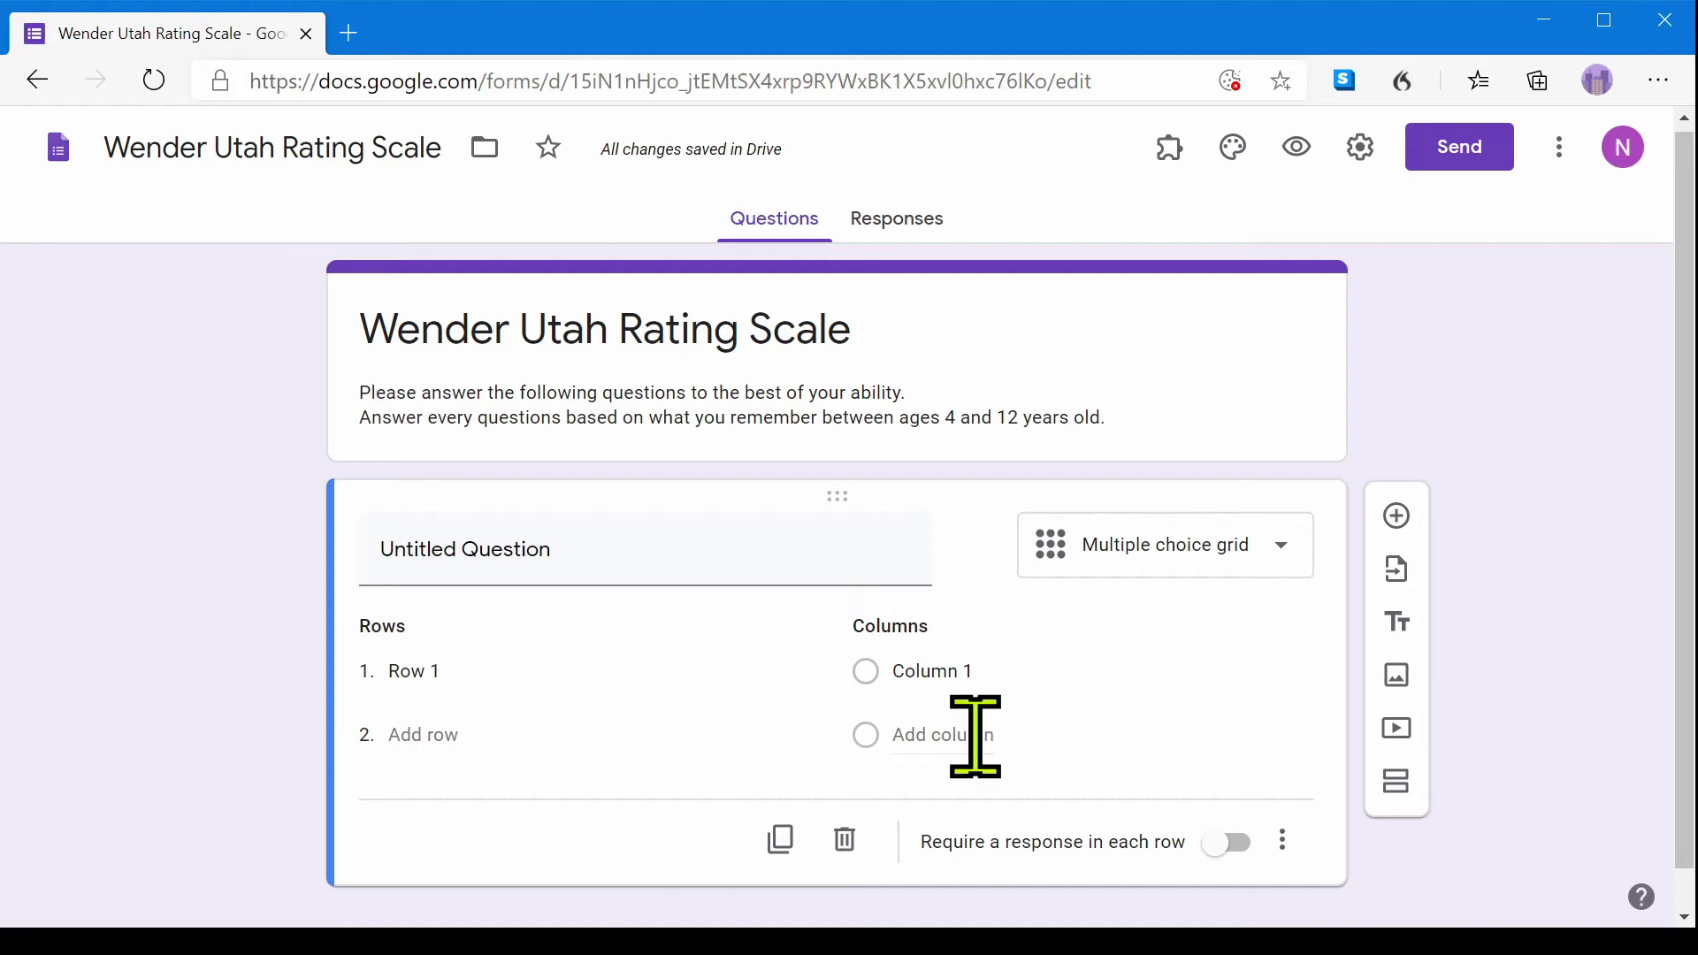
left_click(599, 549)
type("As a child I was (or had):")
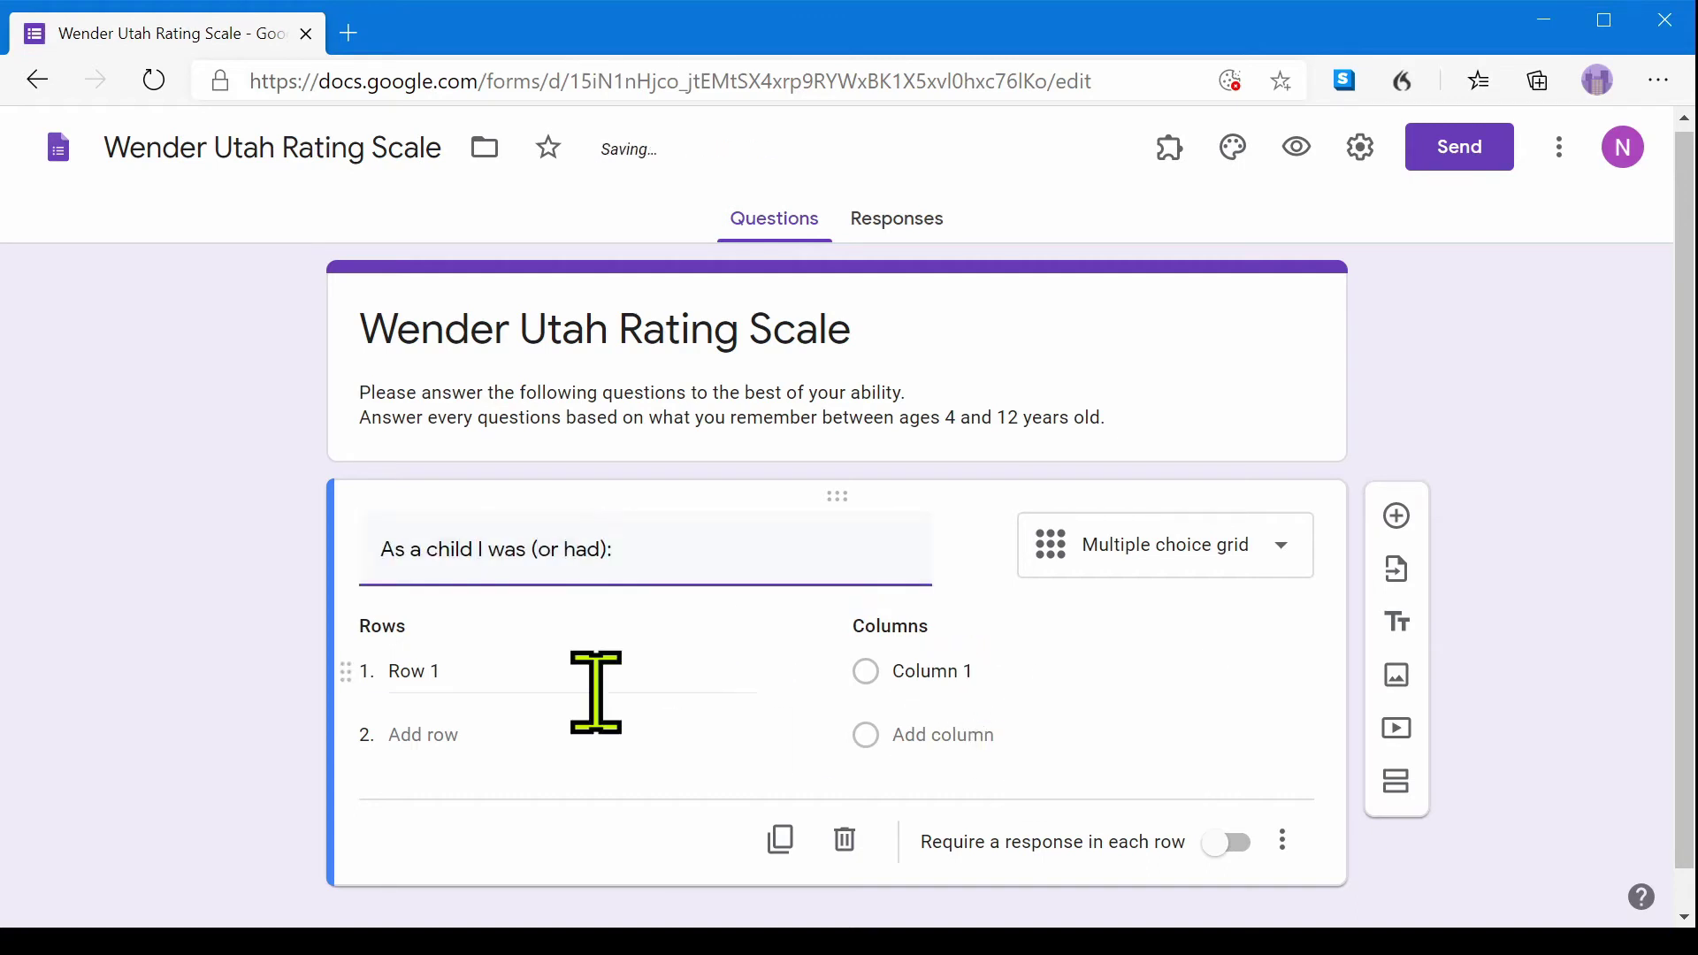
Add the columns not at all or very slightly, mildly, moderately, quite a bit, very much.
left_click(1015, 671)
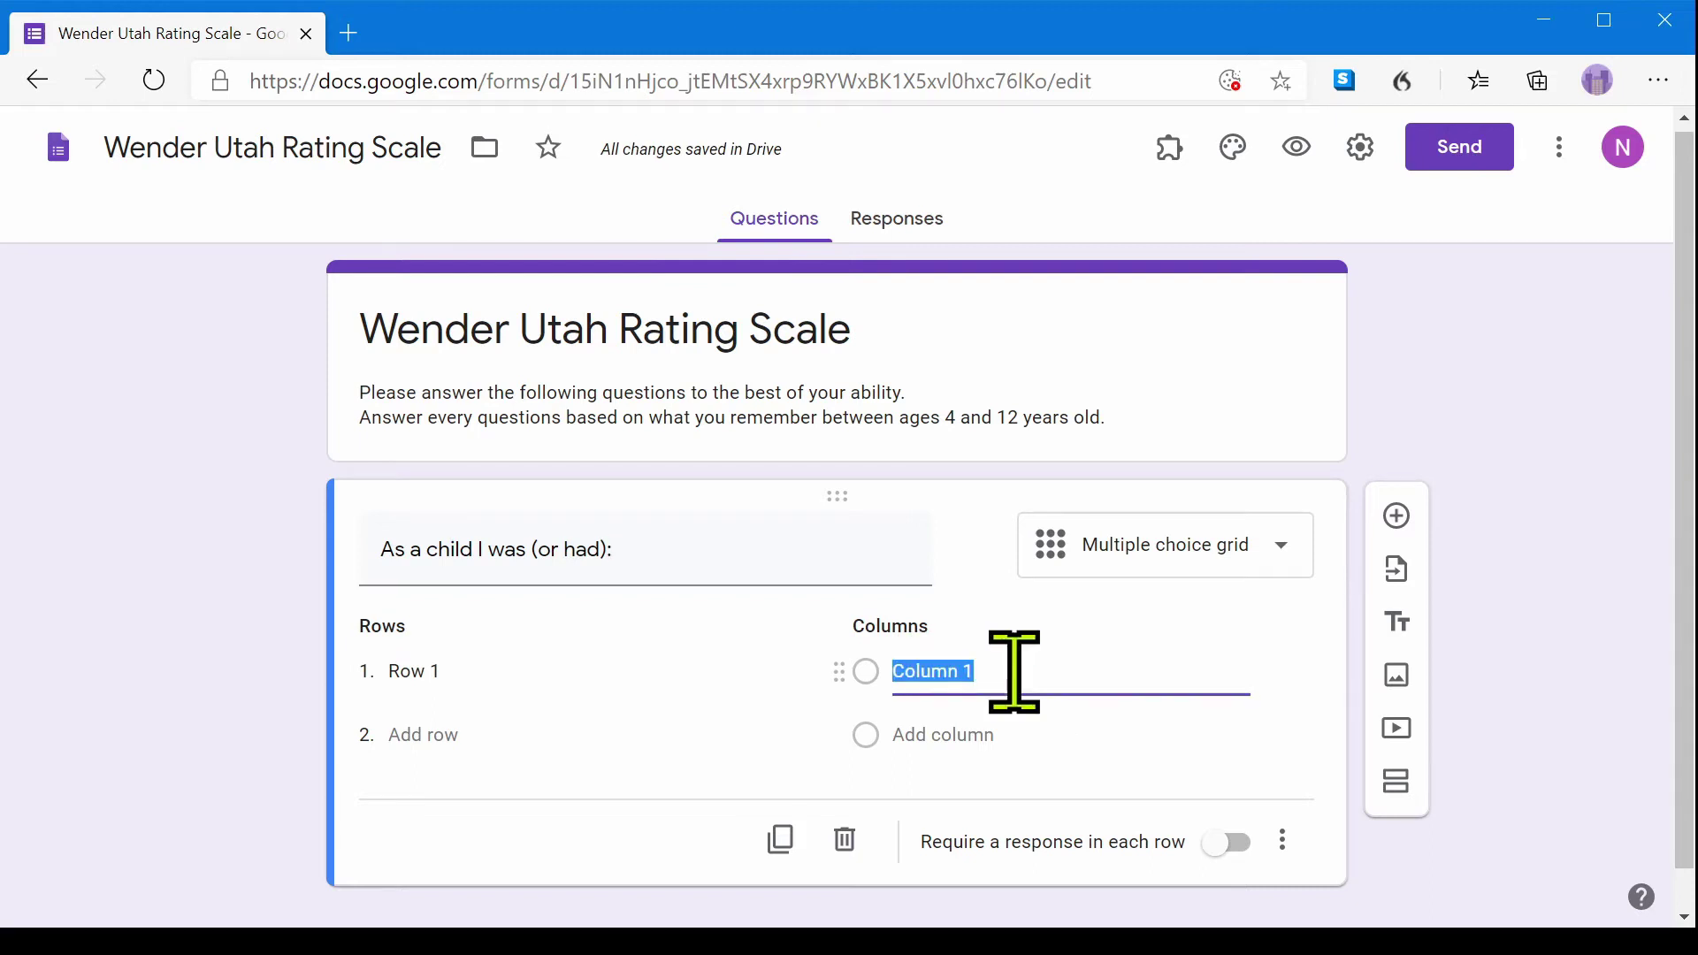
type("not at all or very slightly")
key("Return")
type("mildly")
key("Return")
type("moderately")
key("Return")
type("quite a bit")
key("Return")
type("very much")
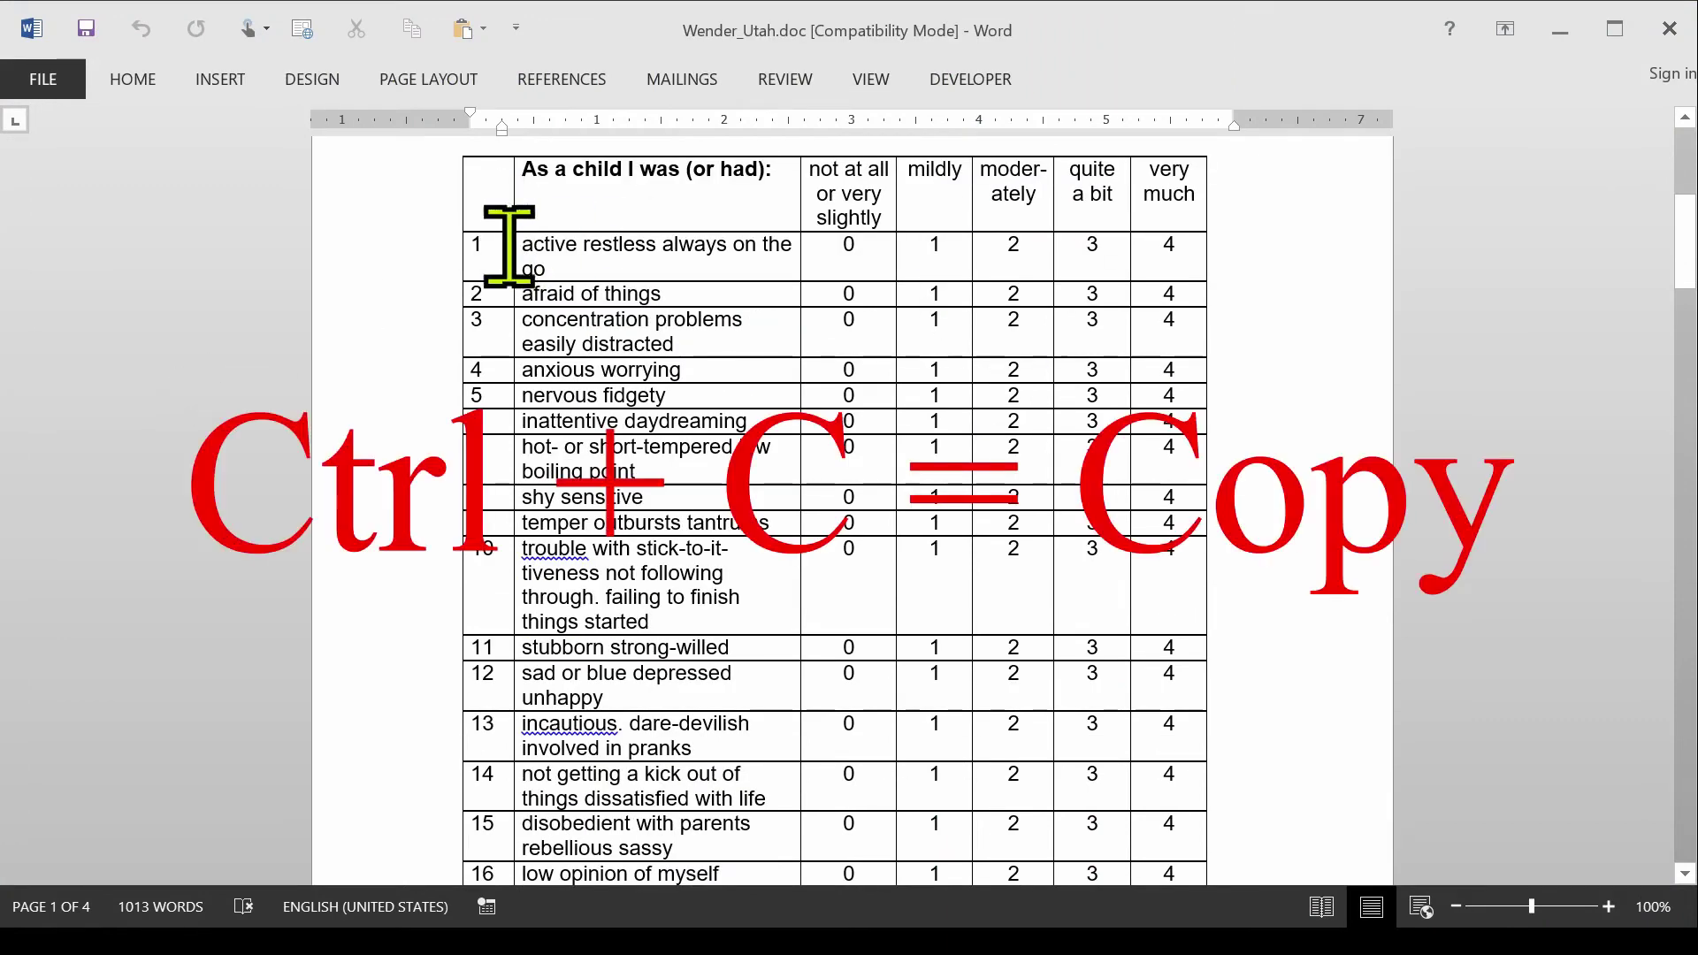
Copy the childhood item texts from the Word table and paste them as the grid's 43 rows.
left_click_drag(493, 239, 664, 891)
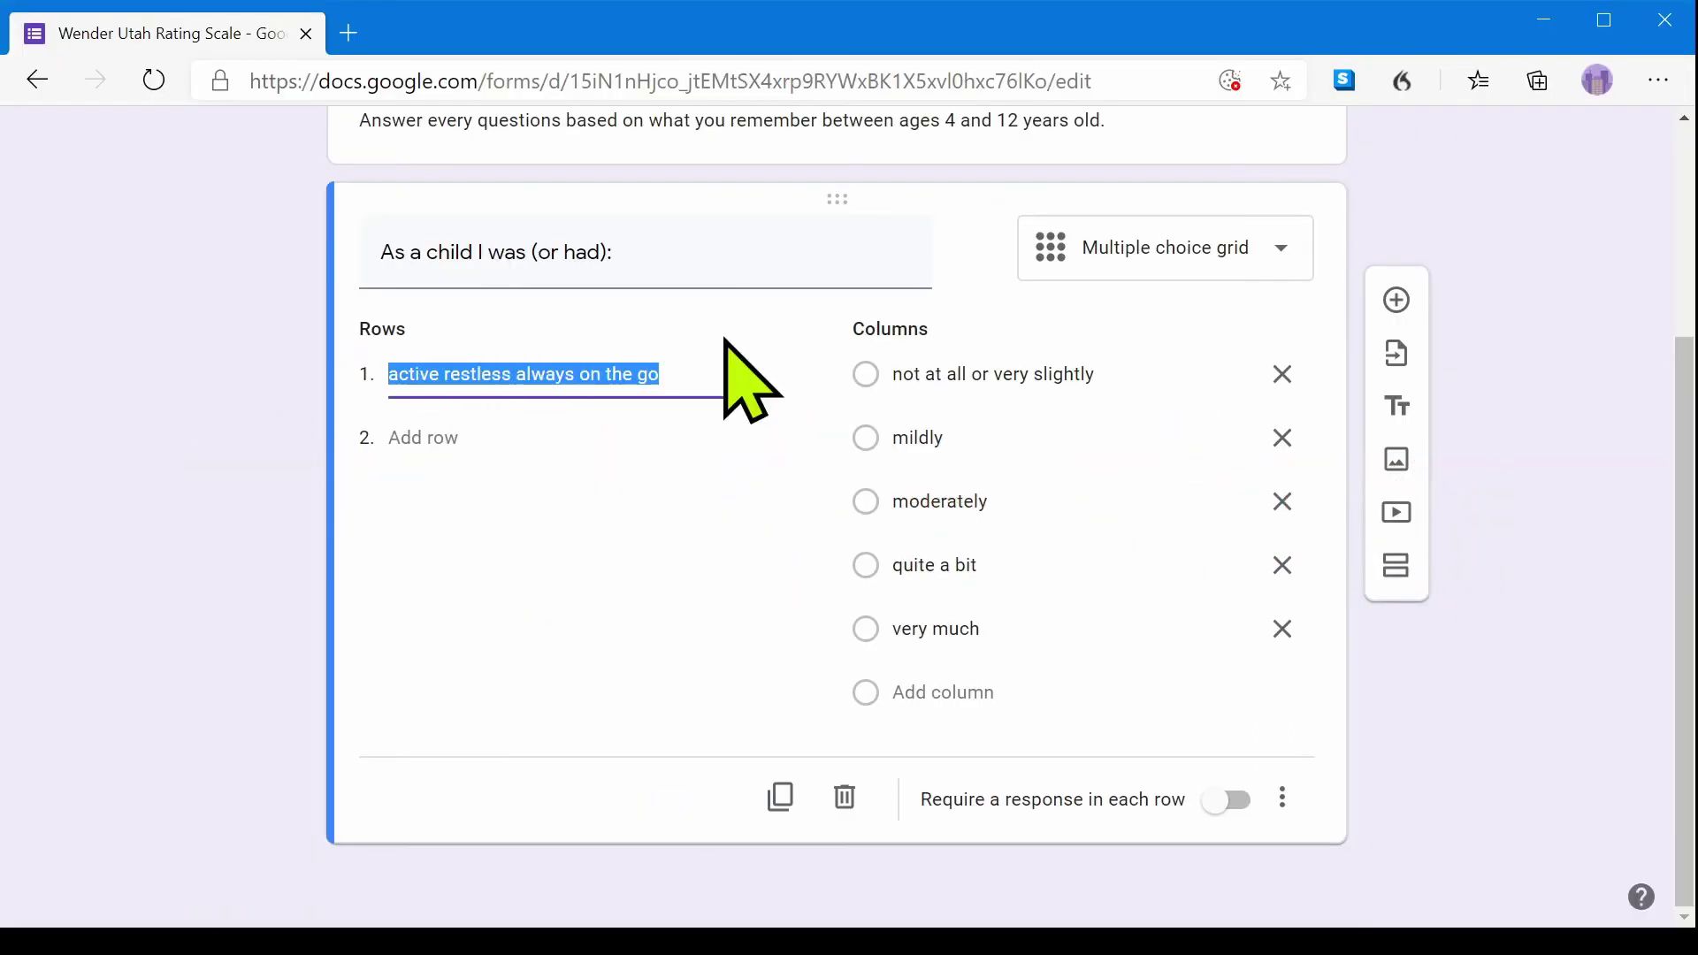
key("BackSpace")
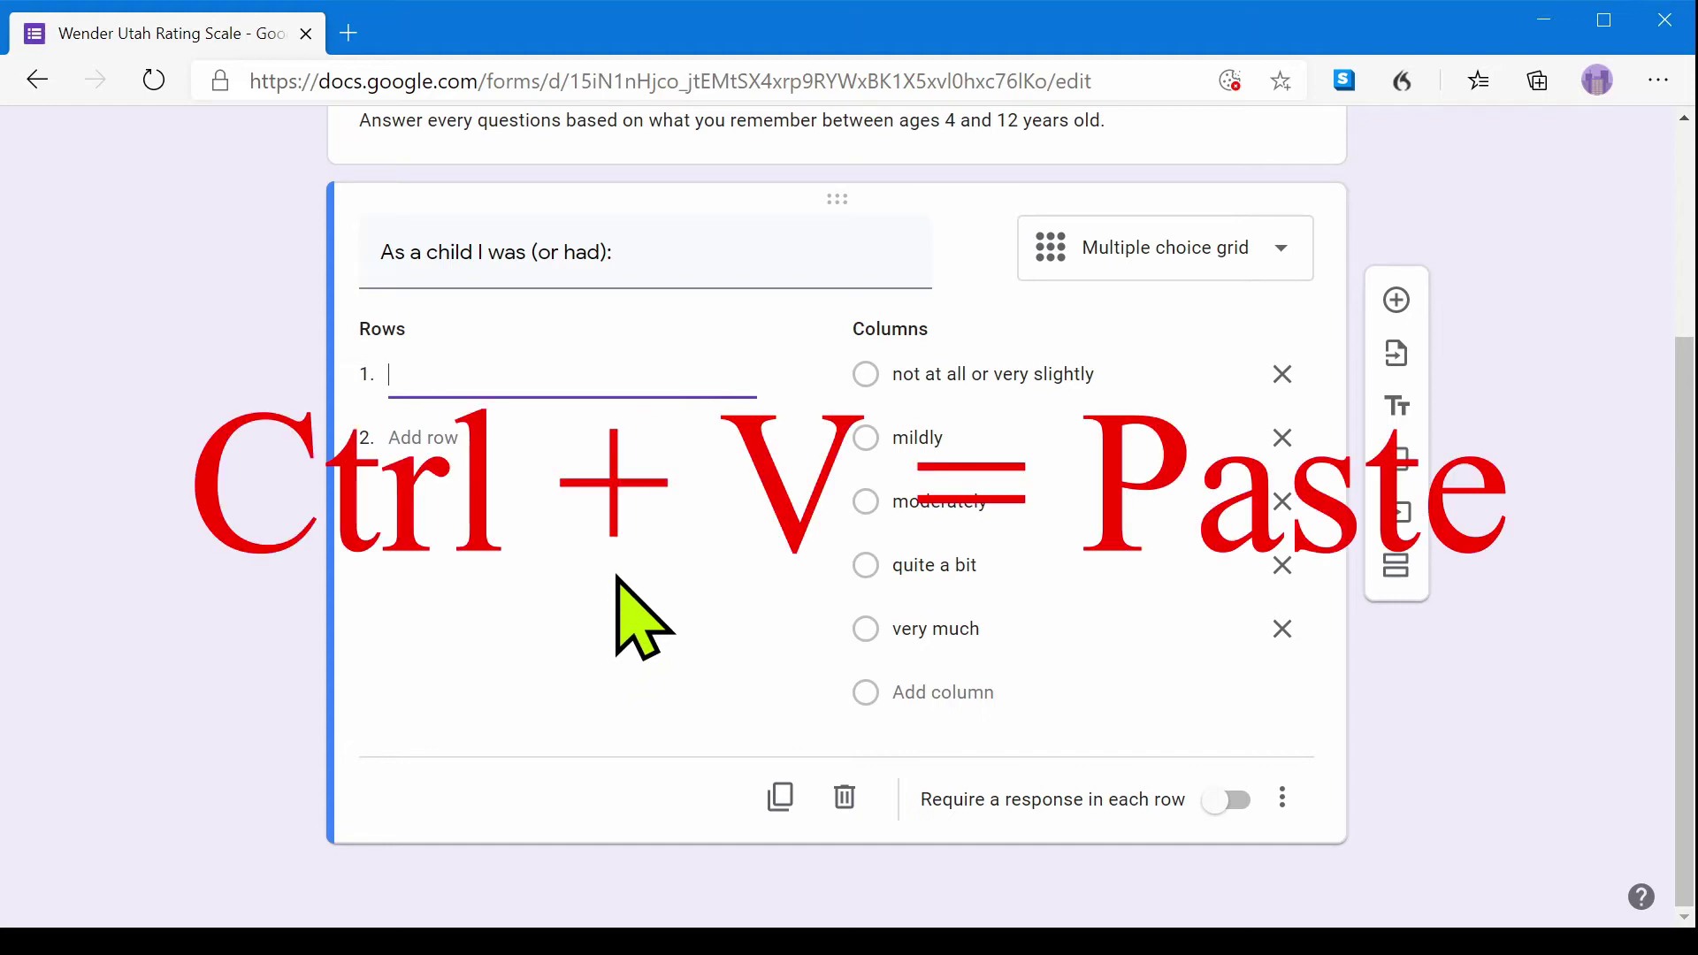
key("ctrl+v")
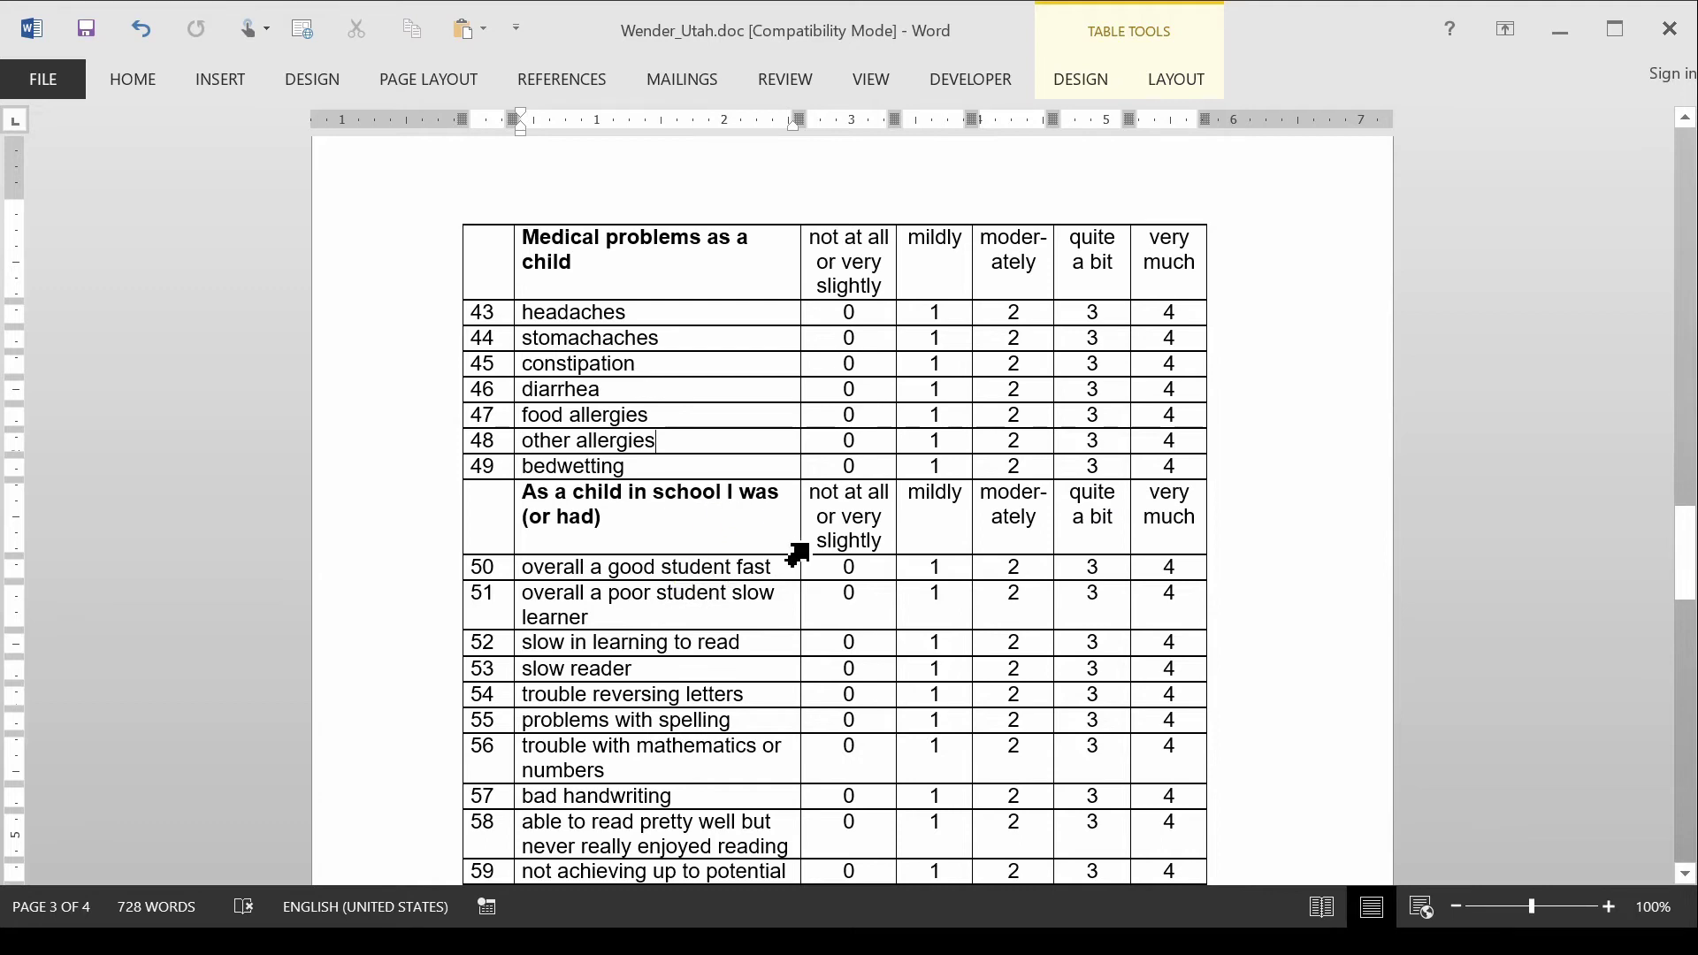
left_click(656, 440)
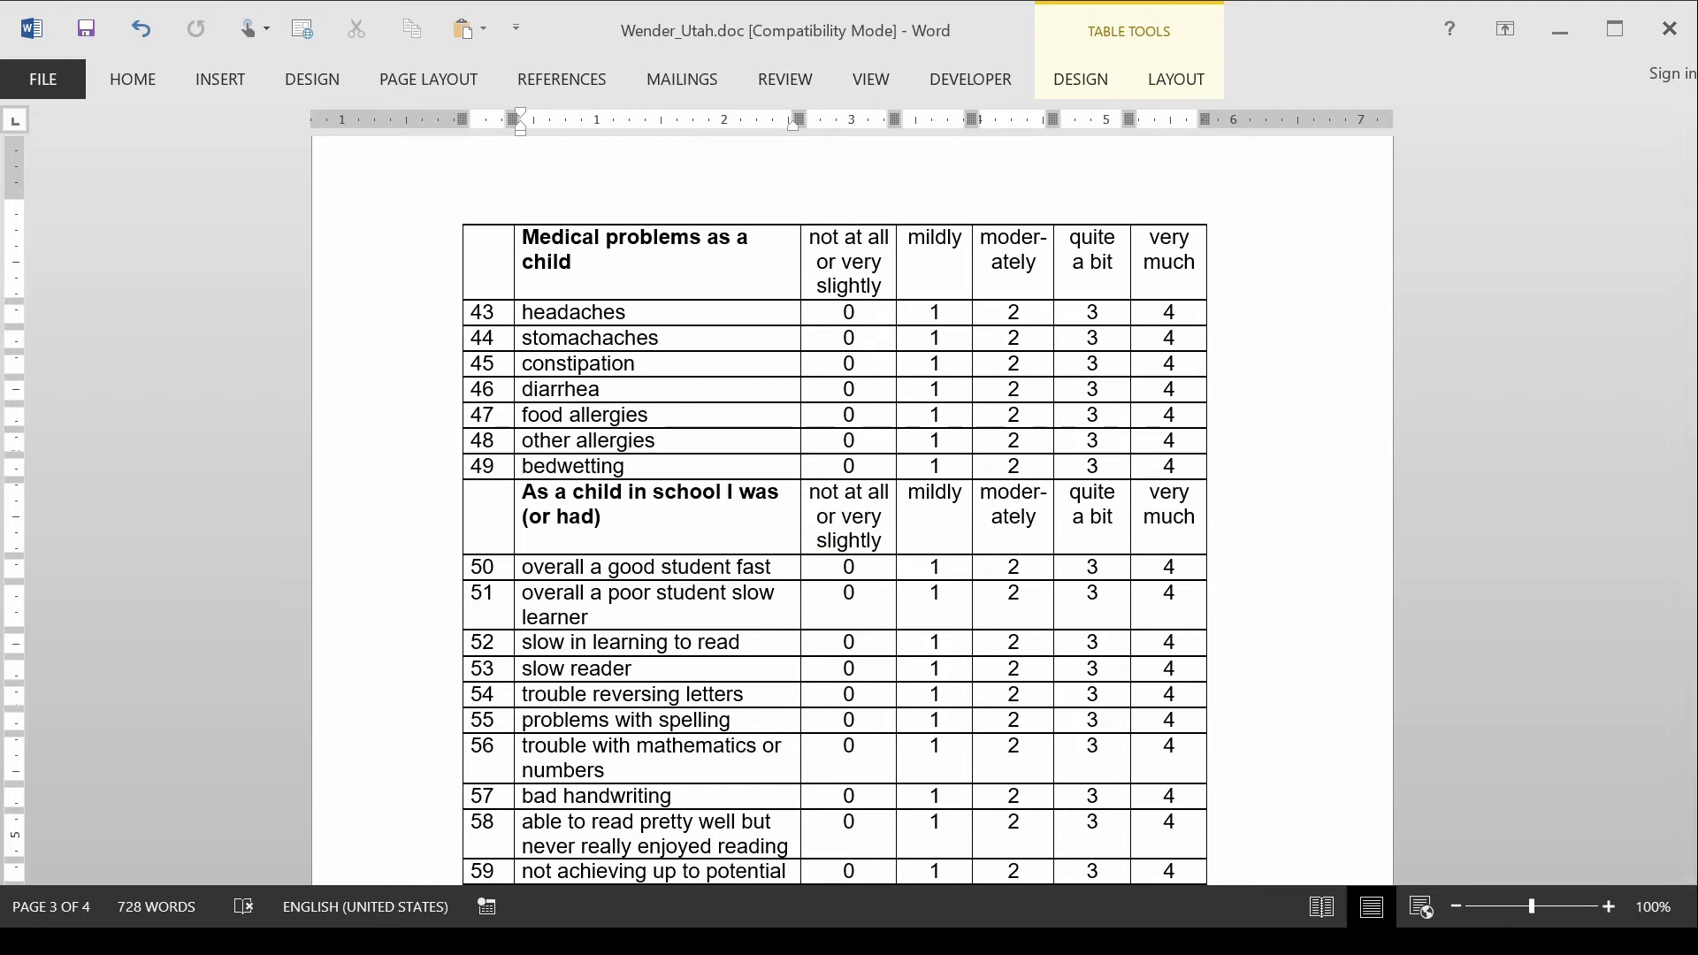
Finish the 'Medical problems as a child' title and make it a multiple choice grid.
key("alt+Tab")
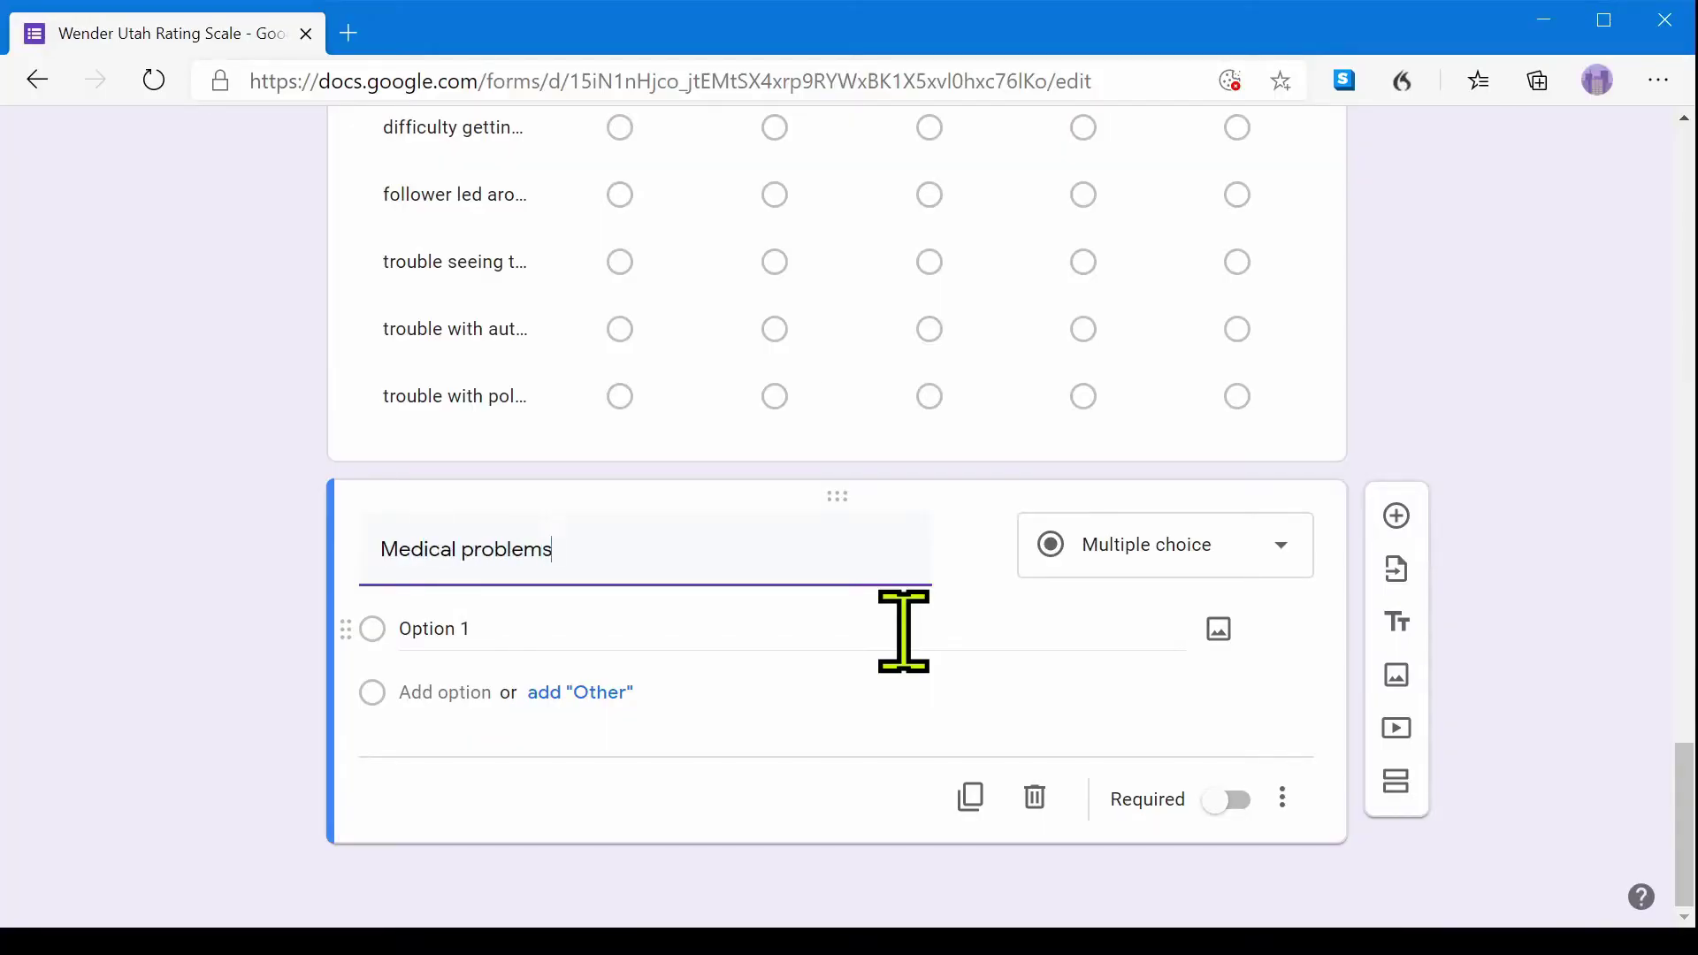
type("as a child")
left_click(1176, 543)
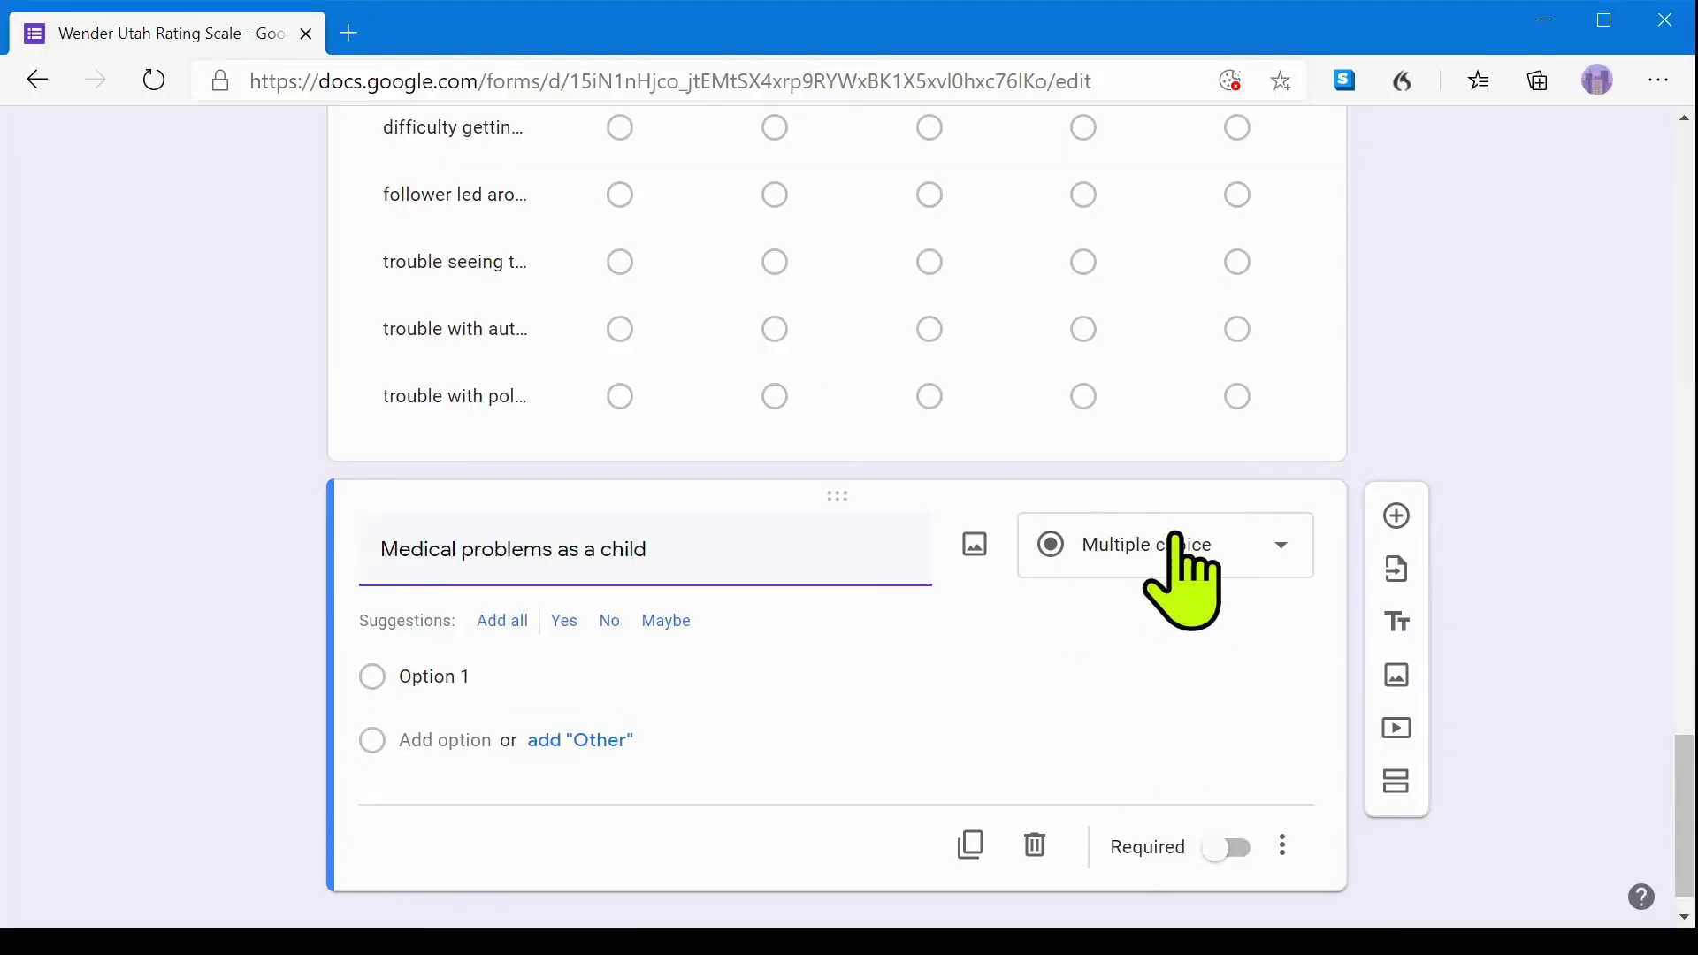
left_click(1225, 695)
Enter the answer columns not at all or very slightly, mildly, moderately, through very much.
left_click(956, 617)
type("not at all or very slightly")
key("Return")
type("mildly")
key("Return")
type("moderately")
key("Return")
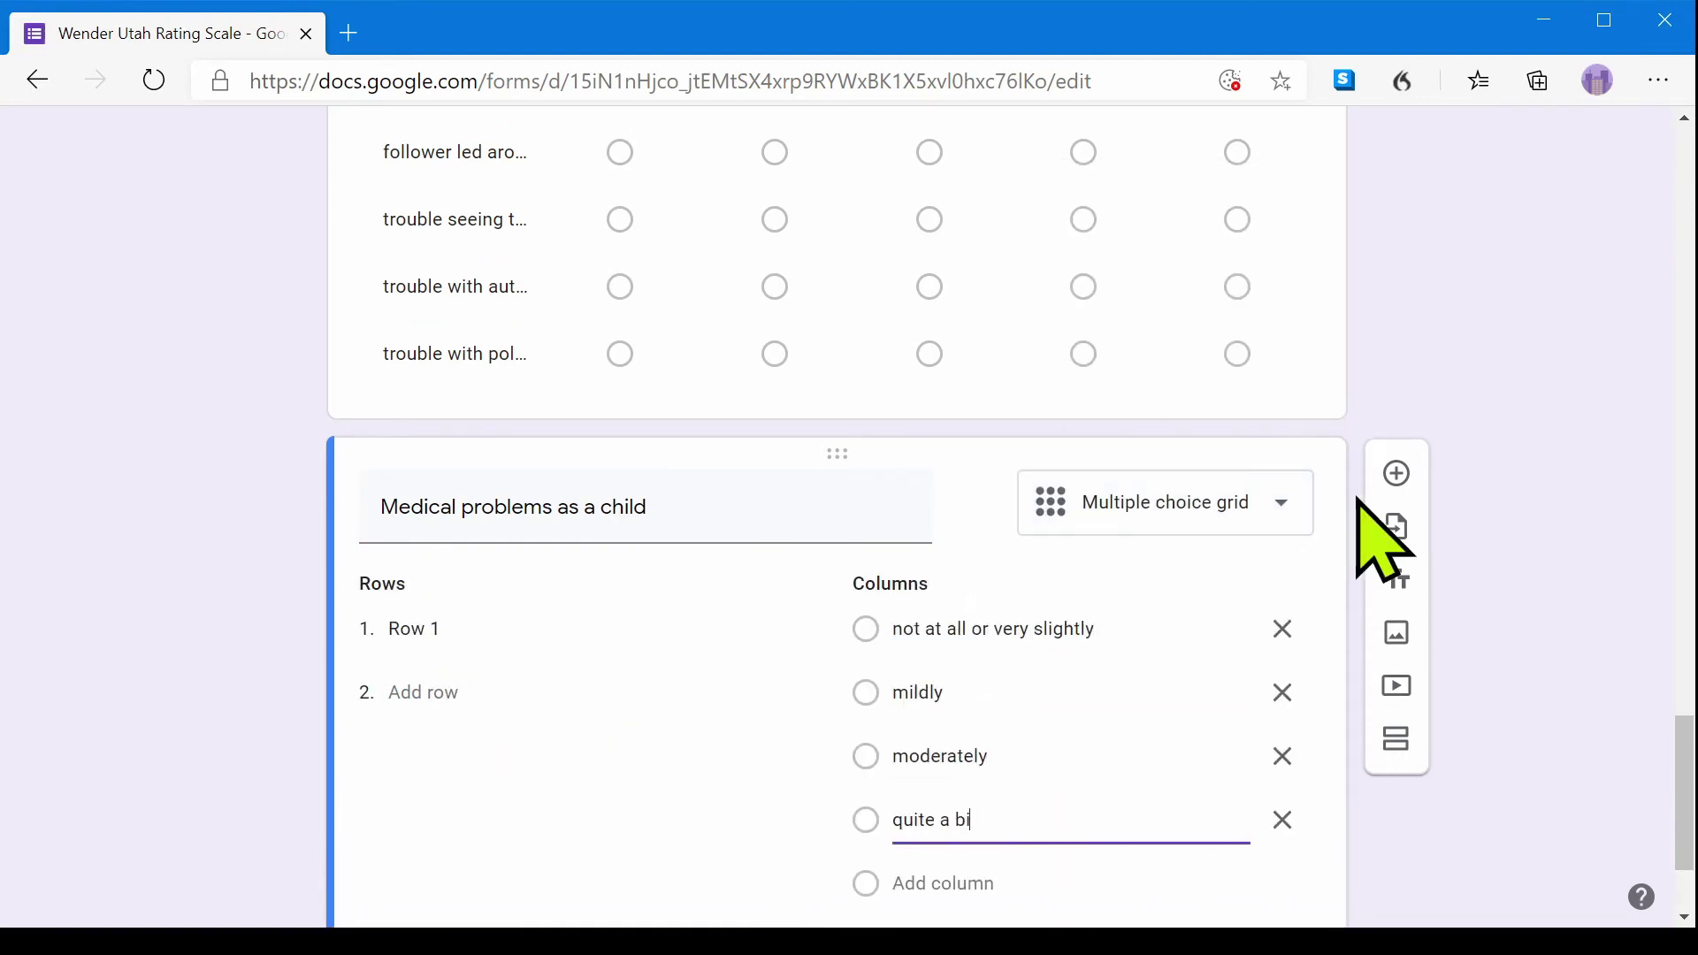
key("Return")
type("very mu")
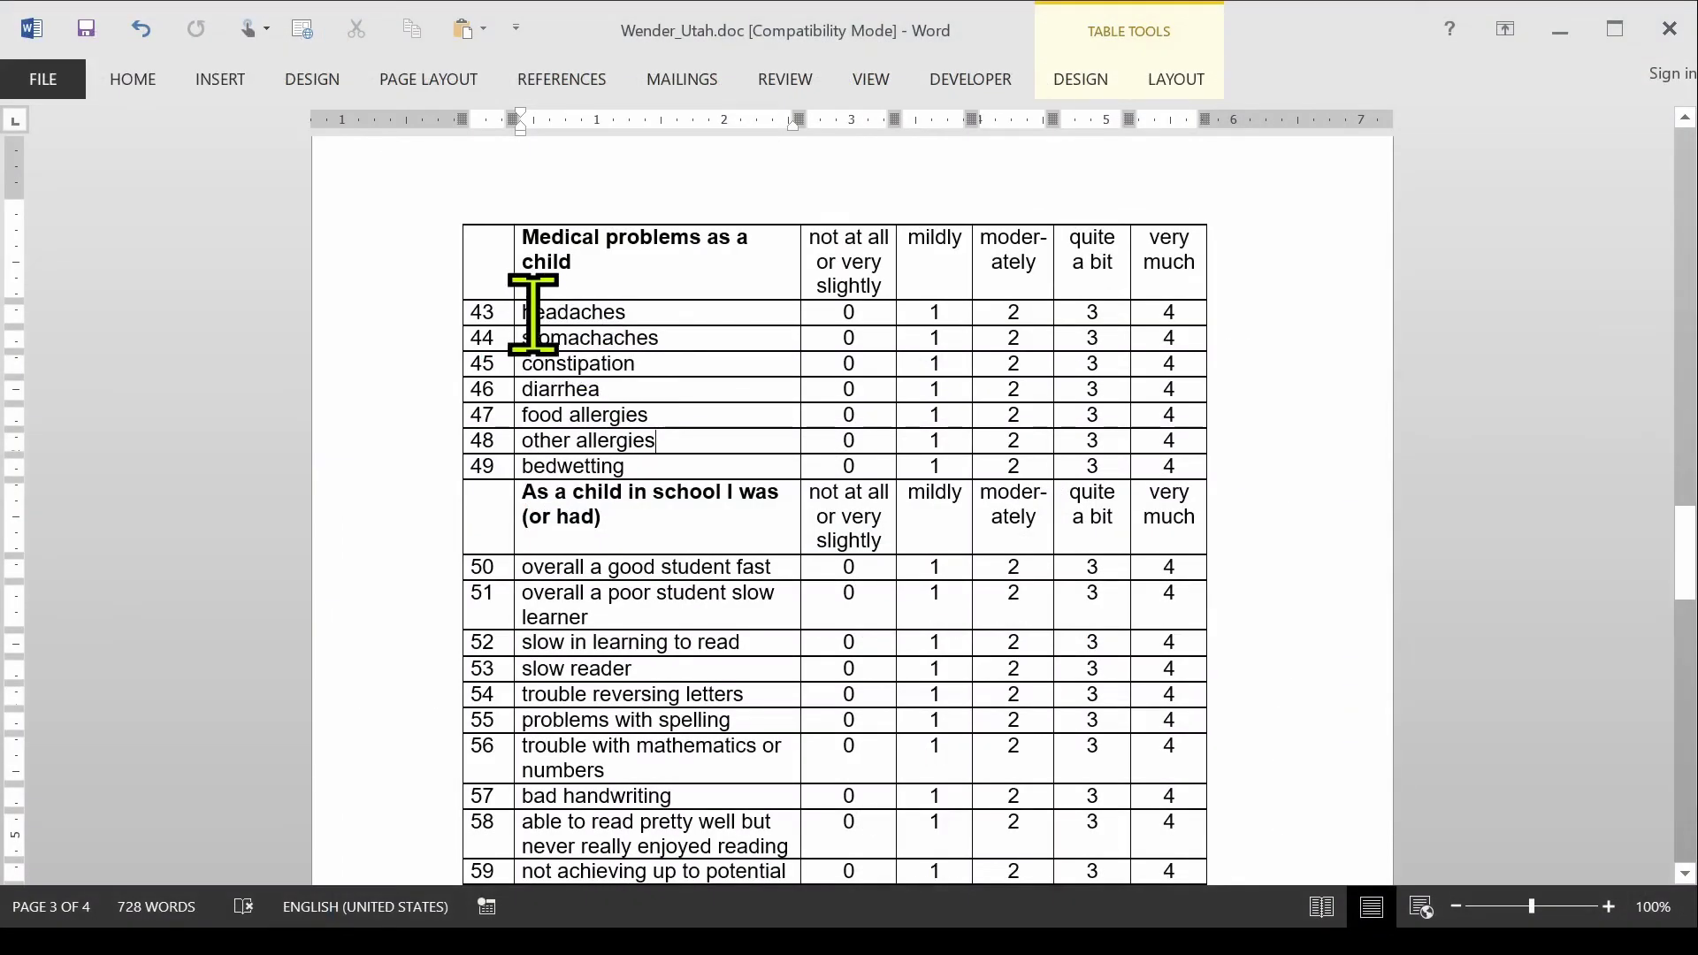
Copy the medical items headaches through bedwetting into the grid rows and add a new blank question.
left_click_drag(532, 314, 690, 458)
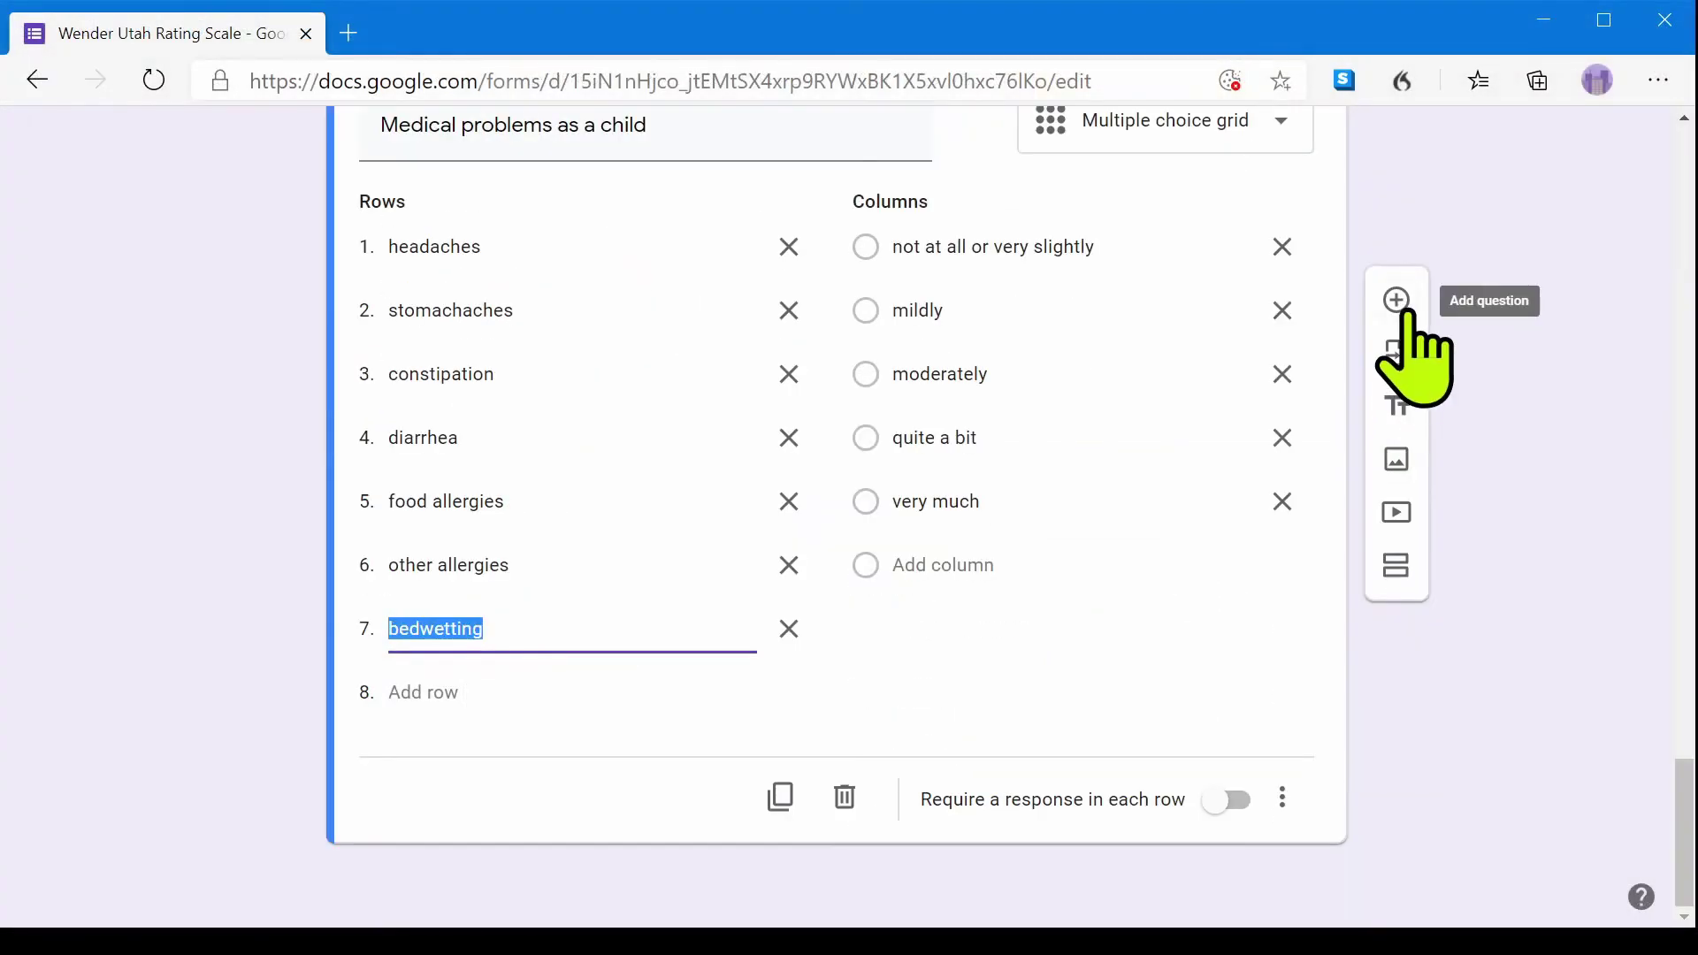
left_click(1395, 297)
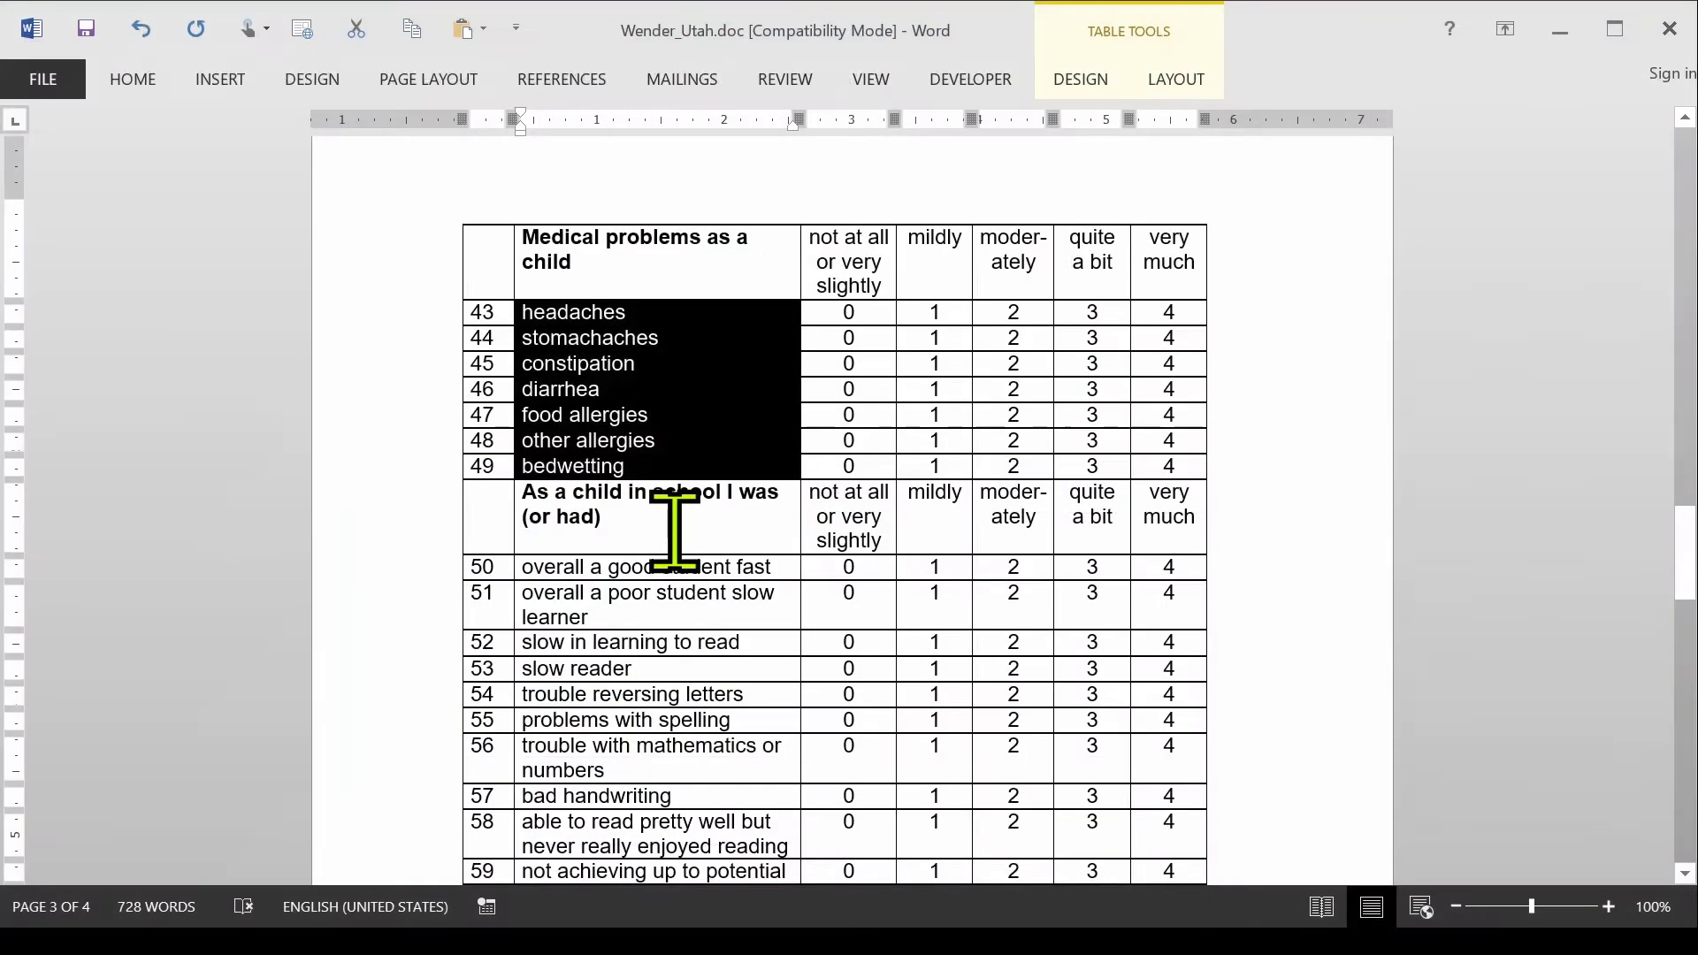
Title the question with the Word school heading and make it a multiple choice grid.
left_click_drag(601, 519, 529, 504)
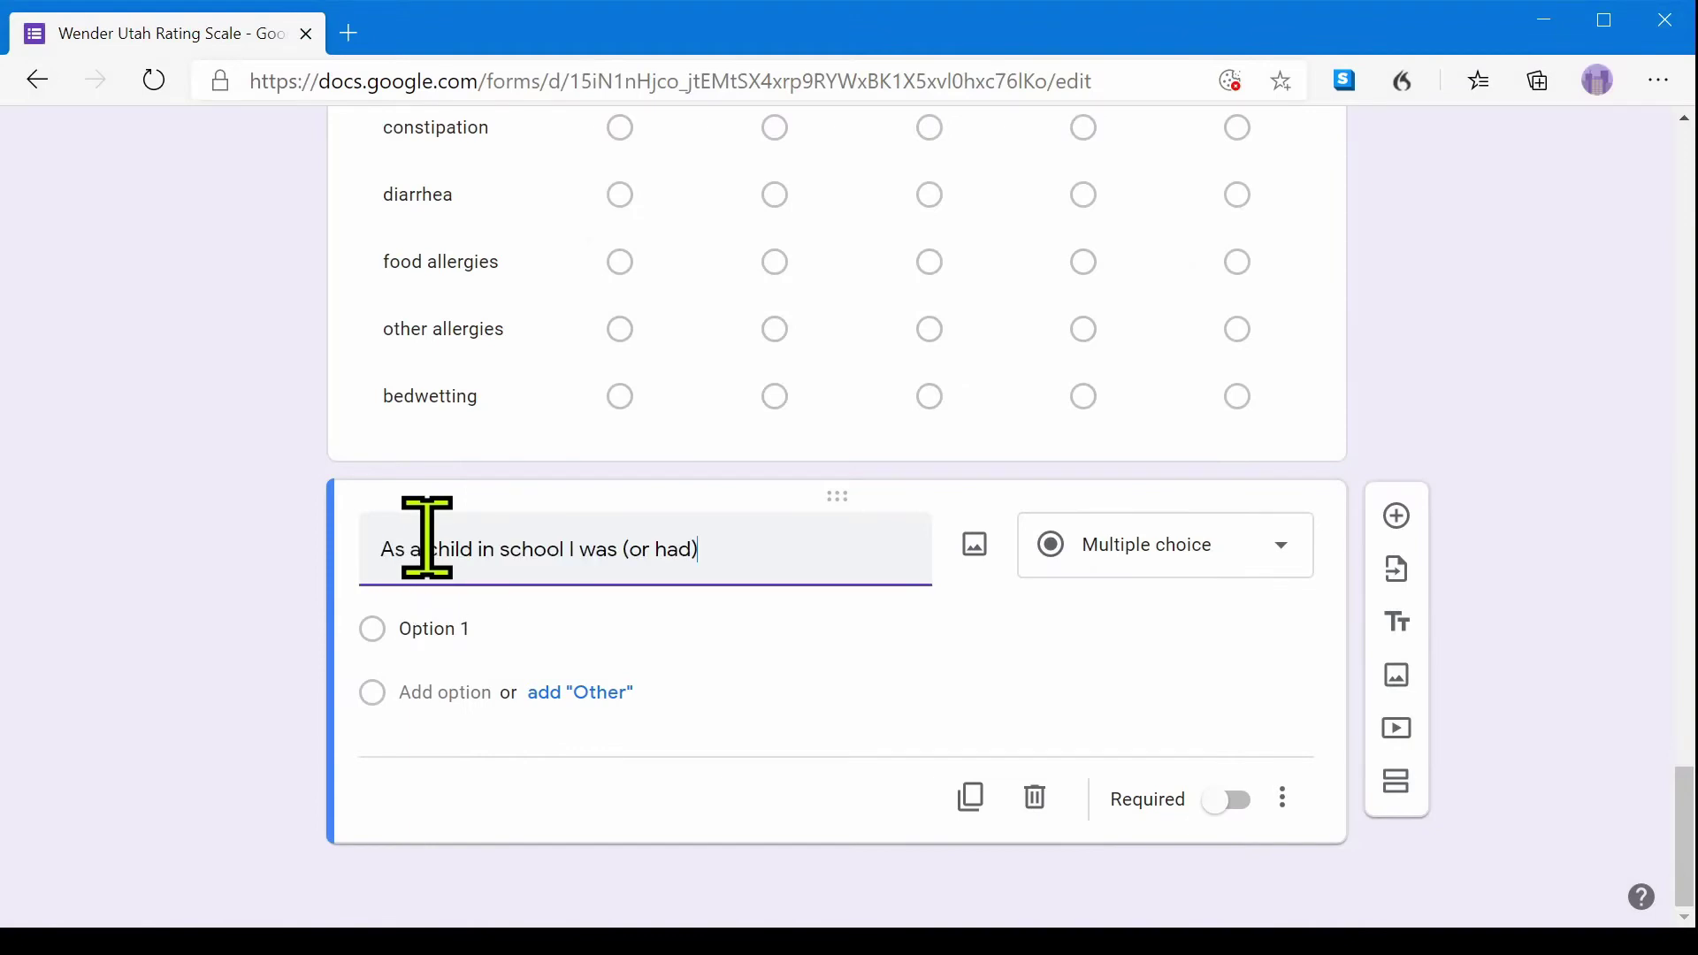
left_click(1065, 542)
left_click(1194, 697)
Add the five columns, not at all or very slightly to very much, and paste the twelve school rows.
left_click(979, 669)
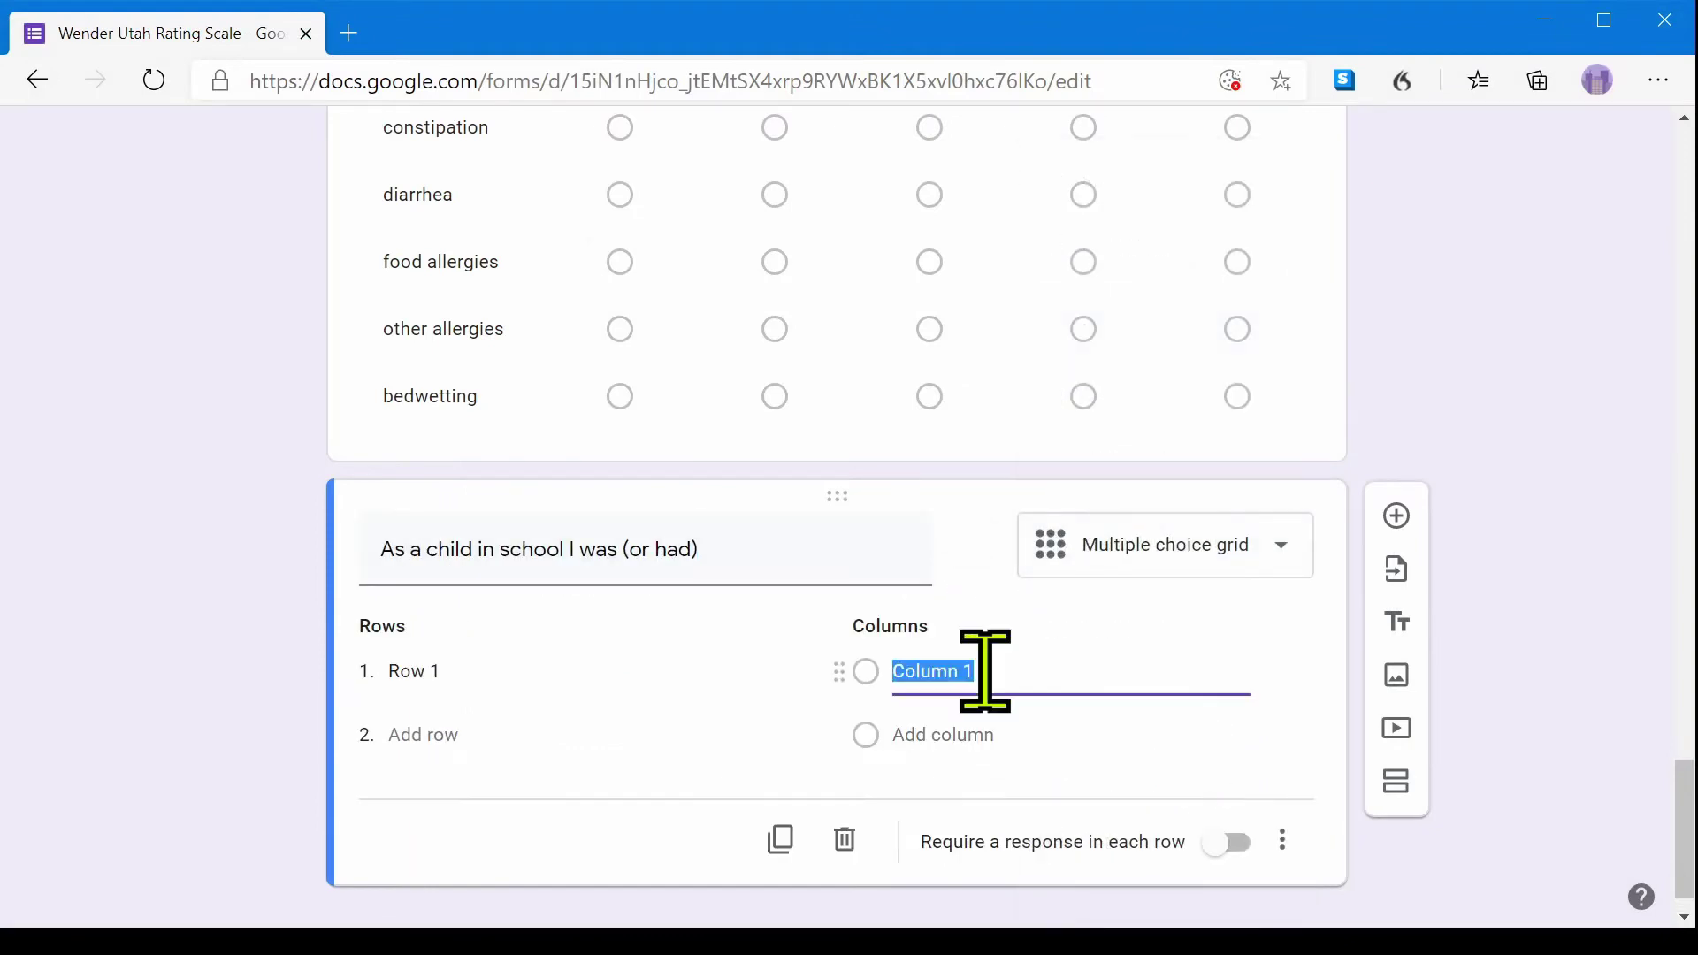
type("not at all or very slightly")
key("Return")
type("mildly")
key("Return")
type("moderately")
key("Return")
type("quite a bit")
key("Return")
type("very much")
key("alt+Tab")
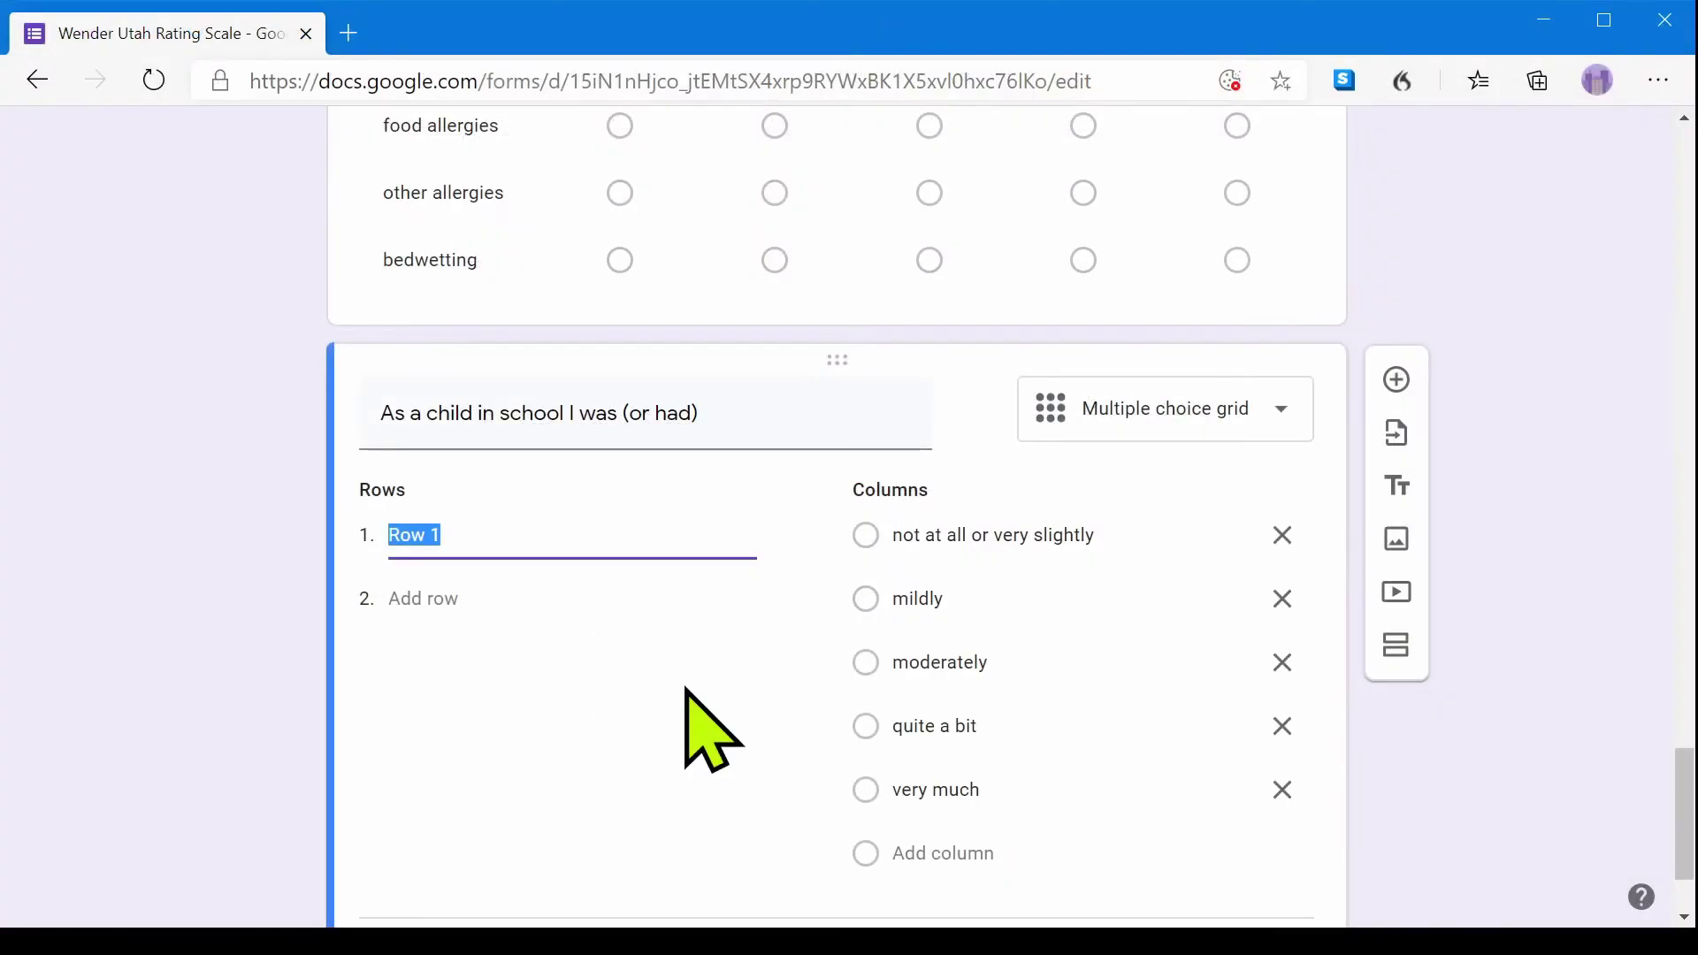
type("overall a good student fast overall a poor student slow learner slow in learning to read slow reader trouble reversing letters problems with spelling trouble with mathematics or numbers bad handwriting able to read pretty well but never really enjoyed reading not achieving up to potential repeating grades suspended or expelled")
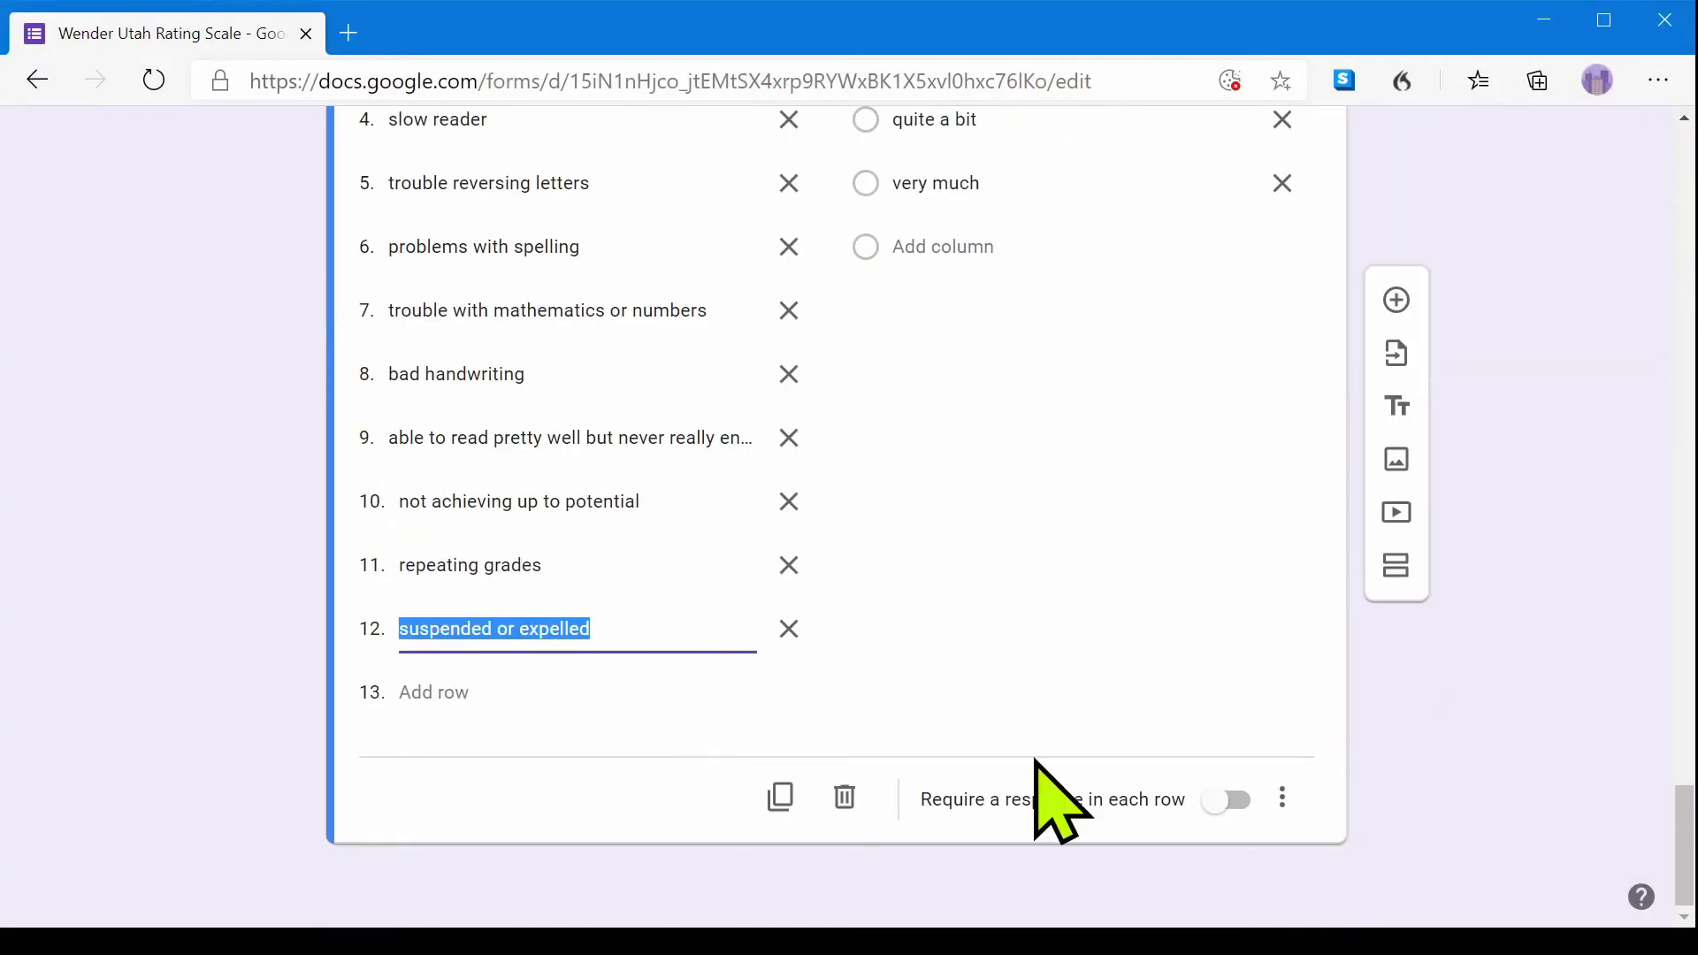
scroll(618, 876, "up", 1)
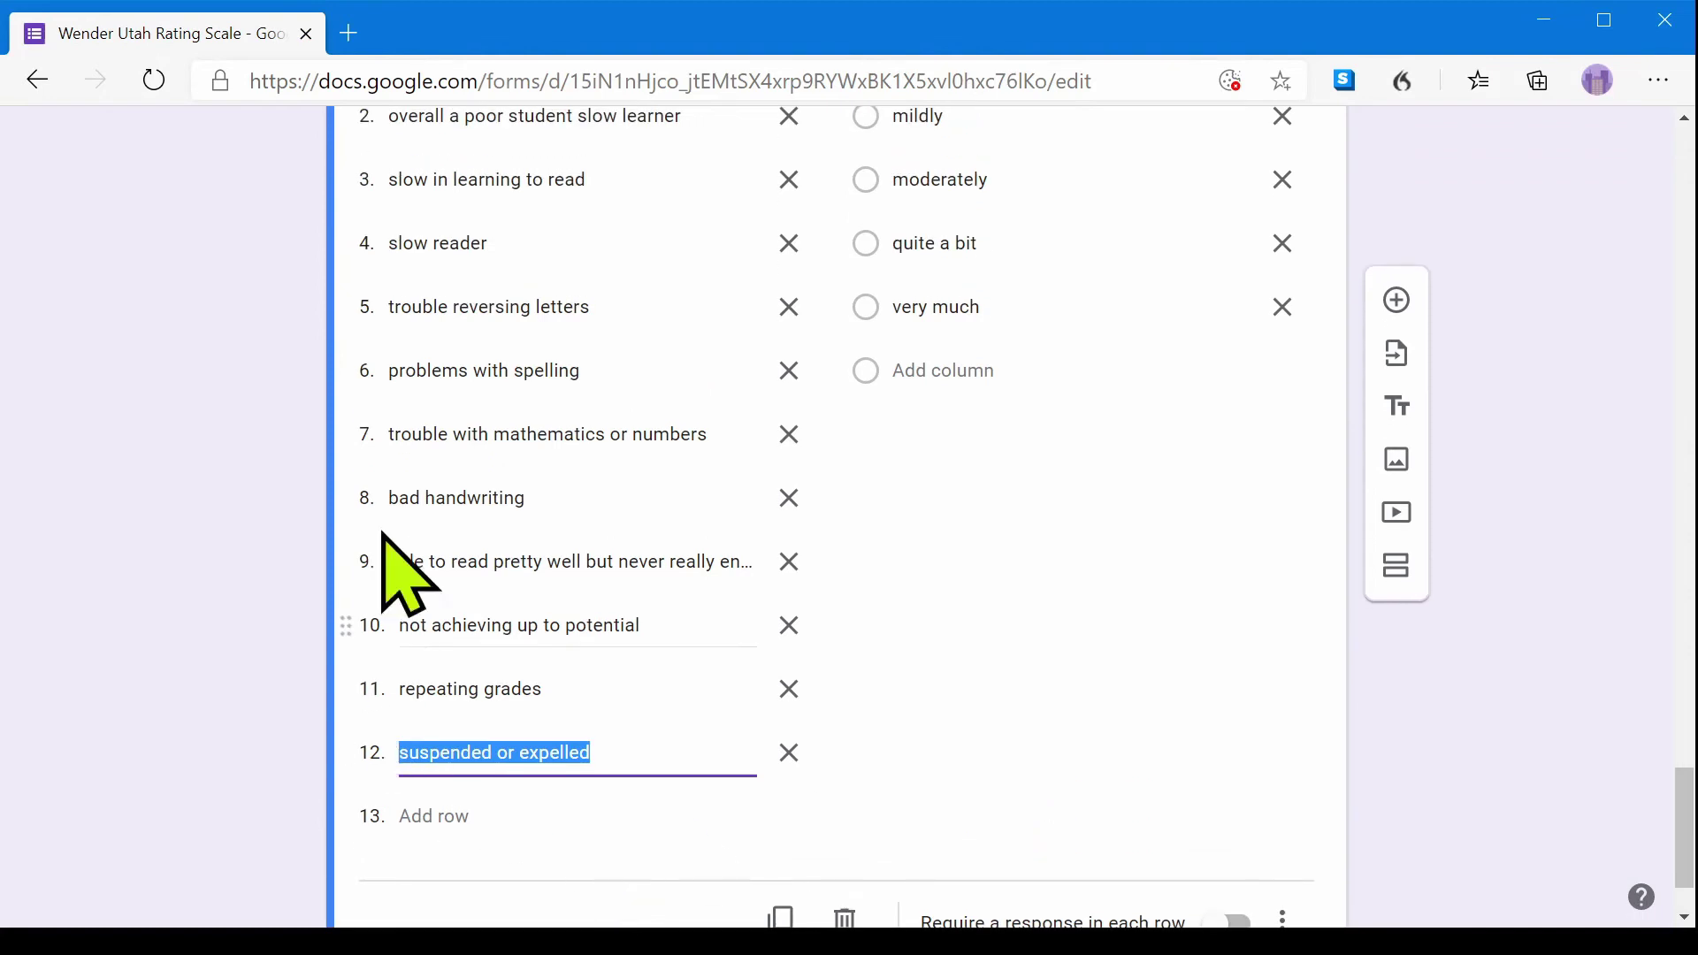
scroll(345, 783, "up", 3)
scroll(307, 607, "up", 10)
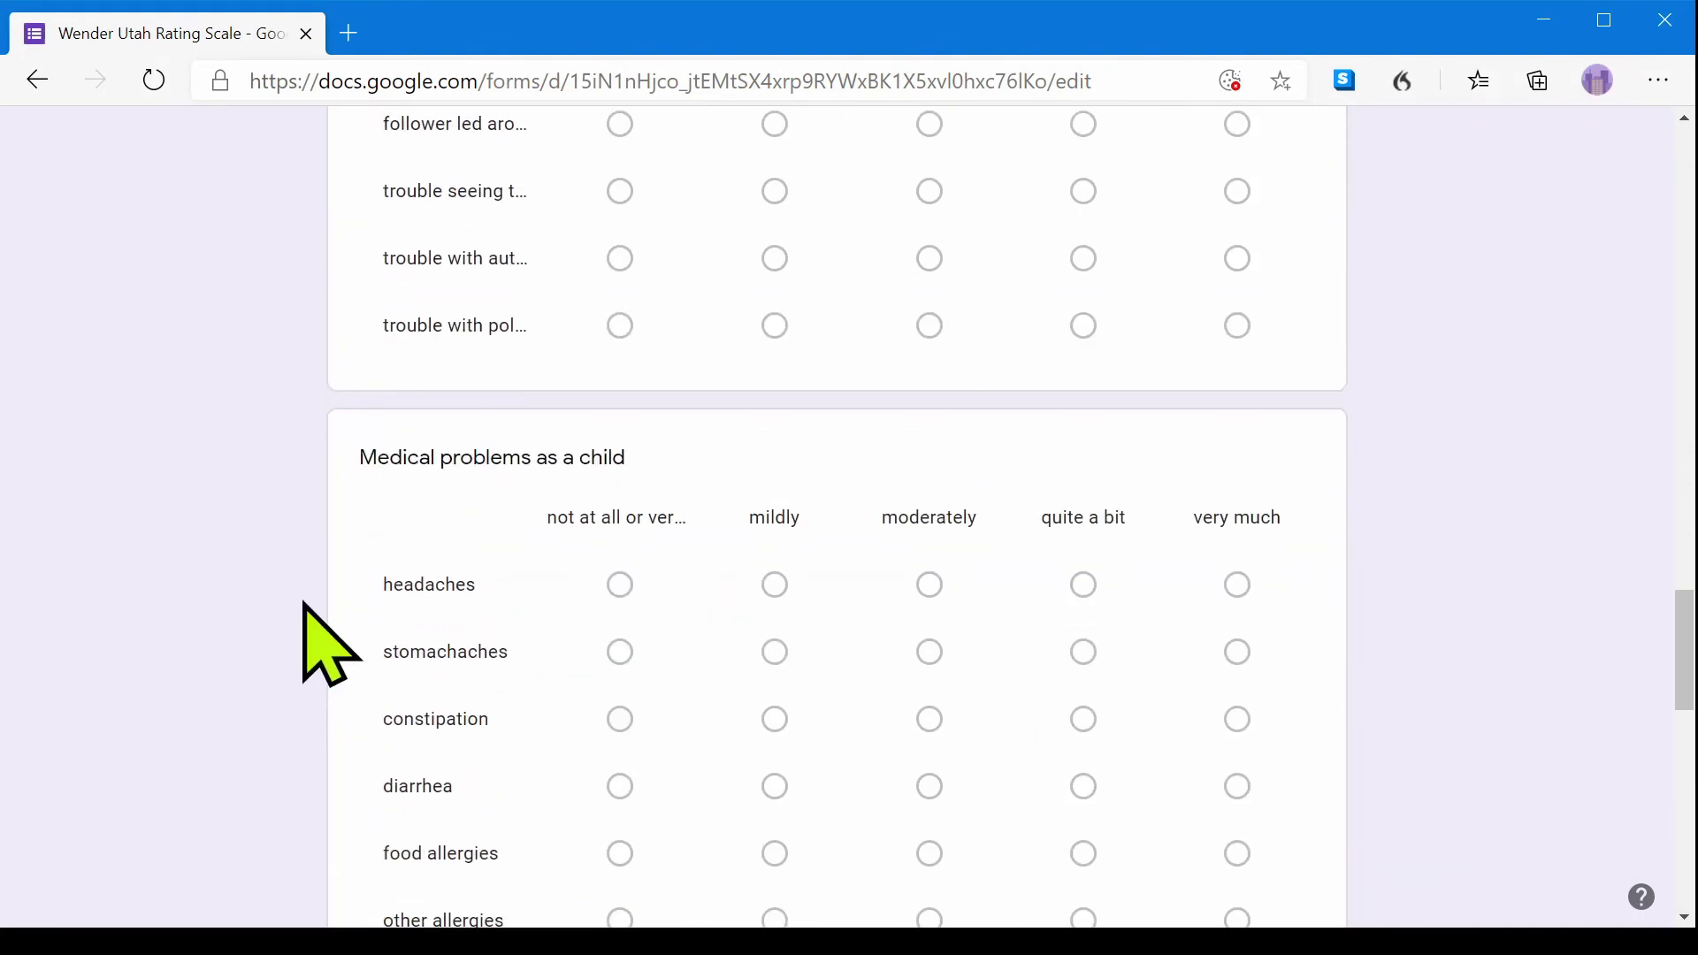
scroll(358, 688, "up", 6)
scroll(358, 689, "up", 20)
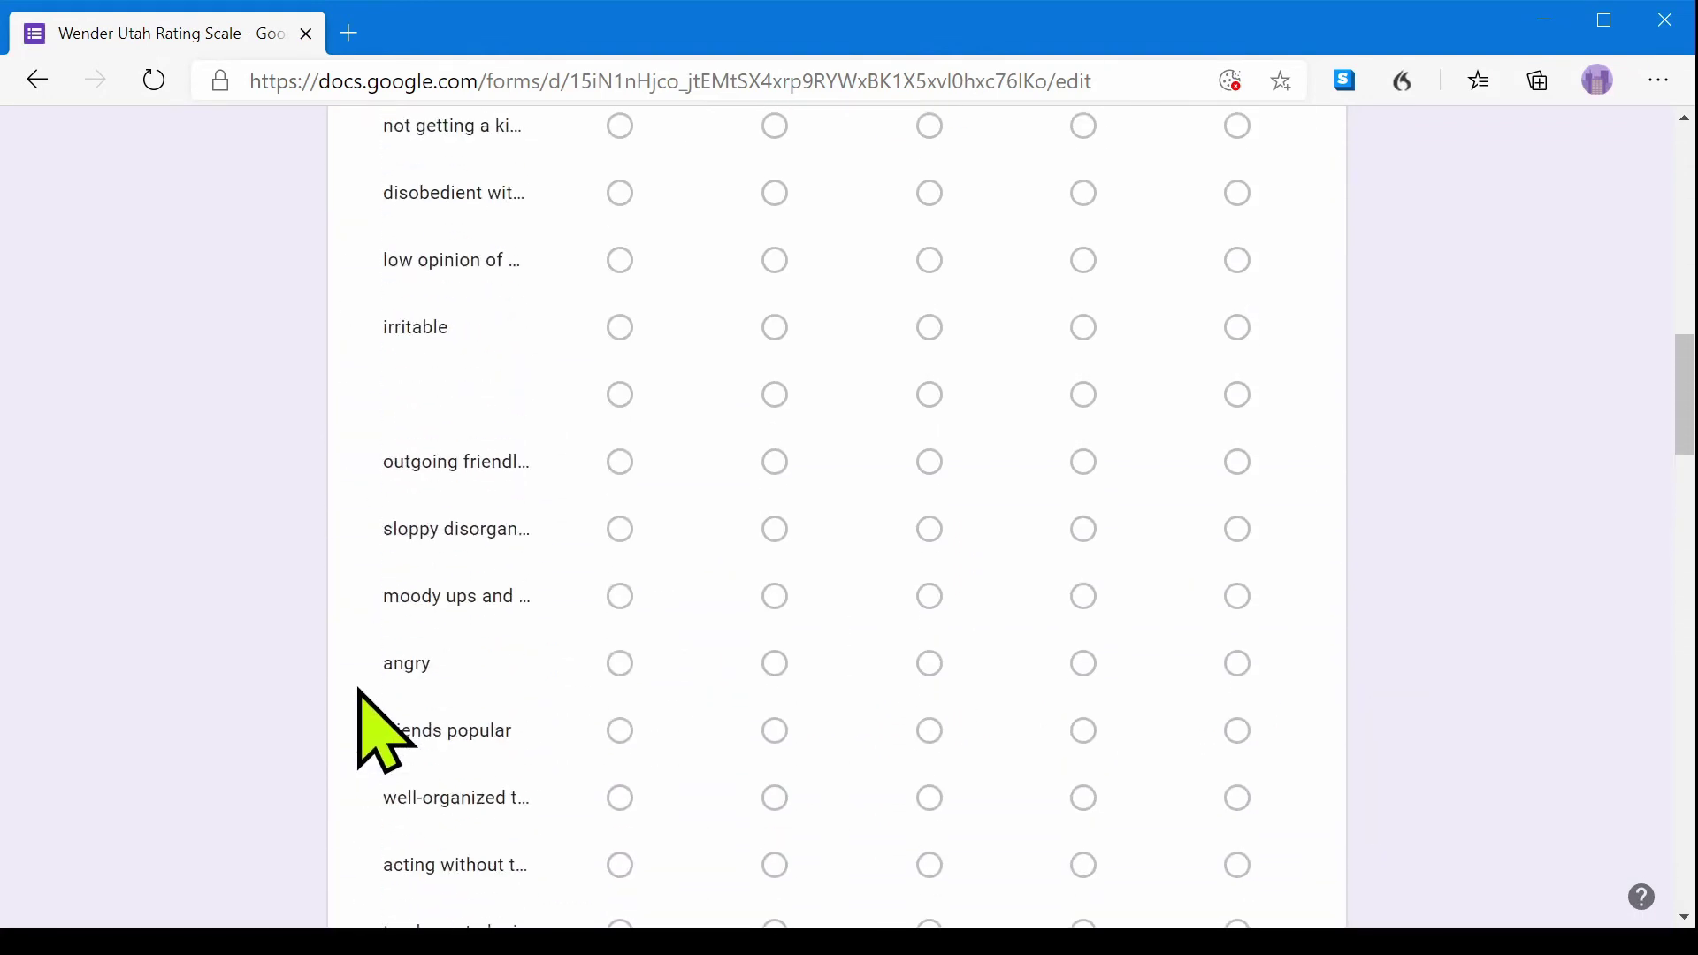
scroll(359, 690, "up", 5)
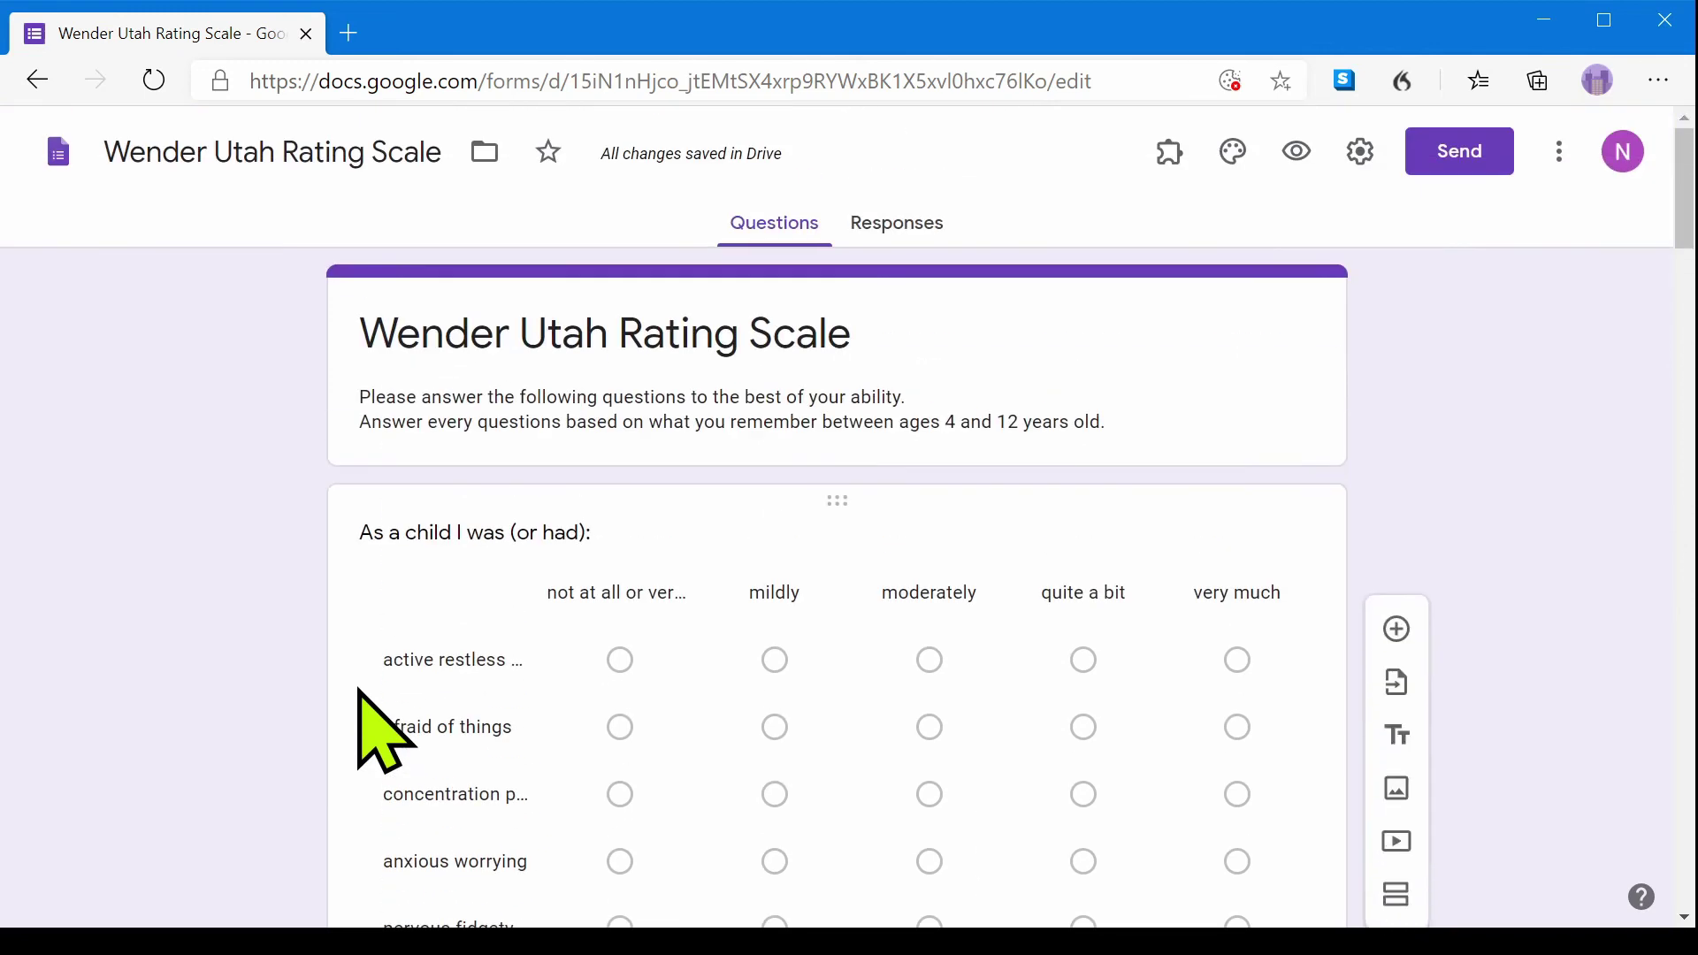
scroll(358, 690, "down", 10)
scroll(380, 730, "up", 10)
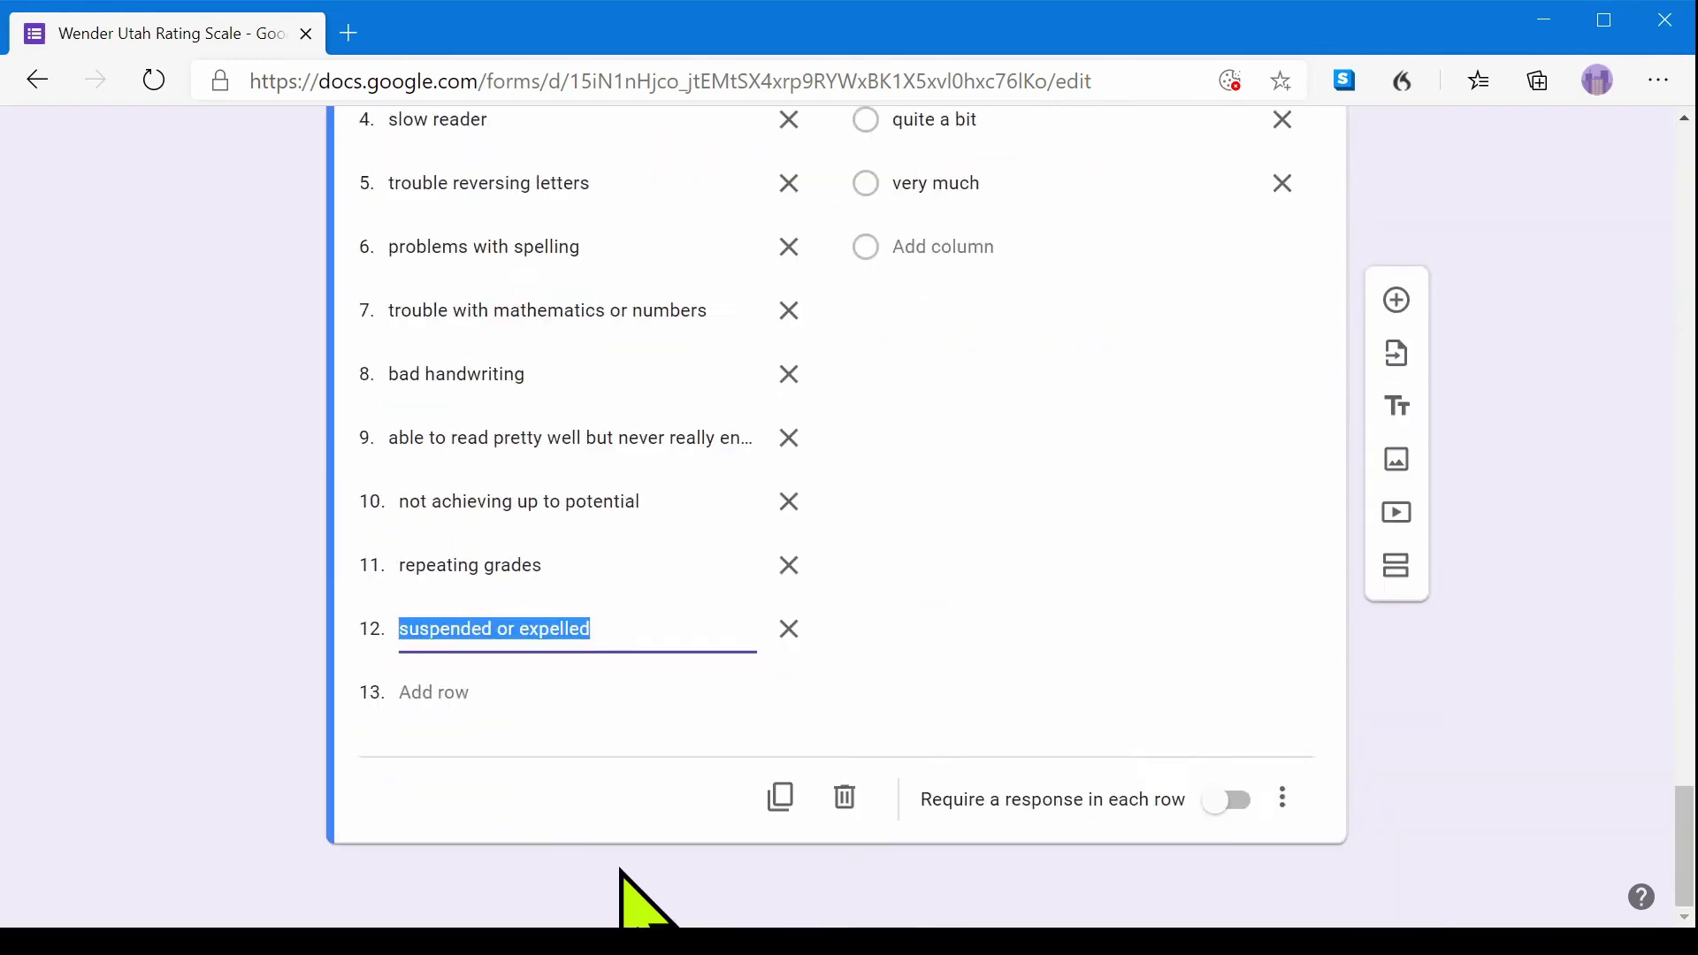
scroll(628, 885, "up", 7)
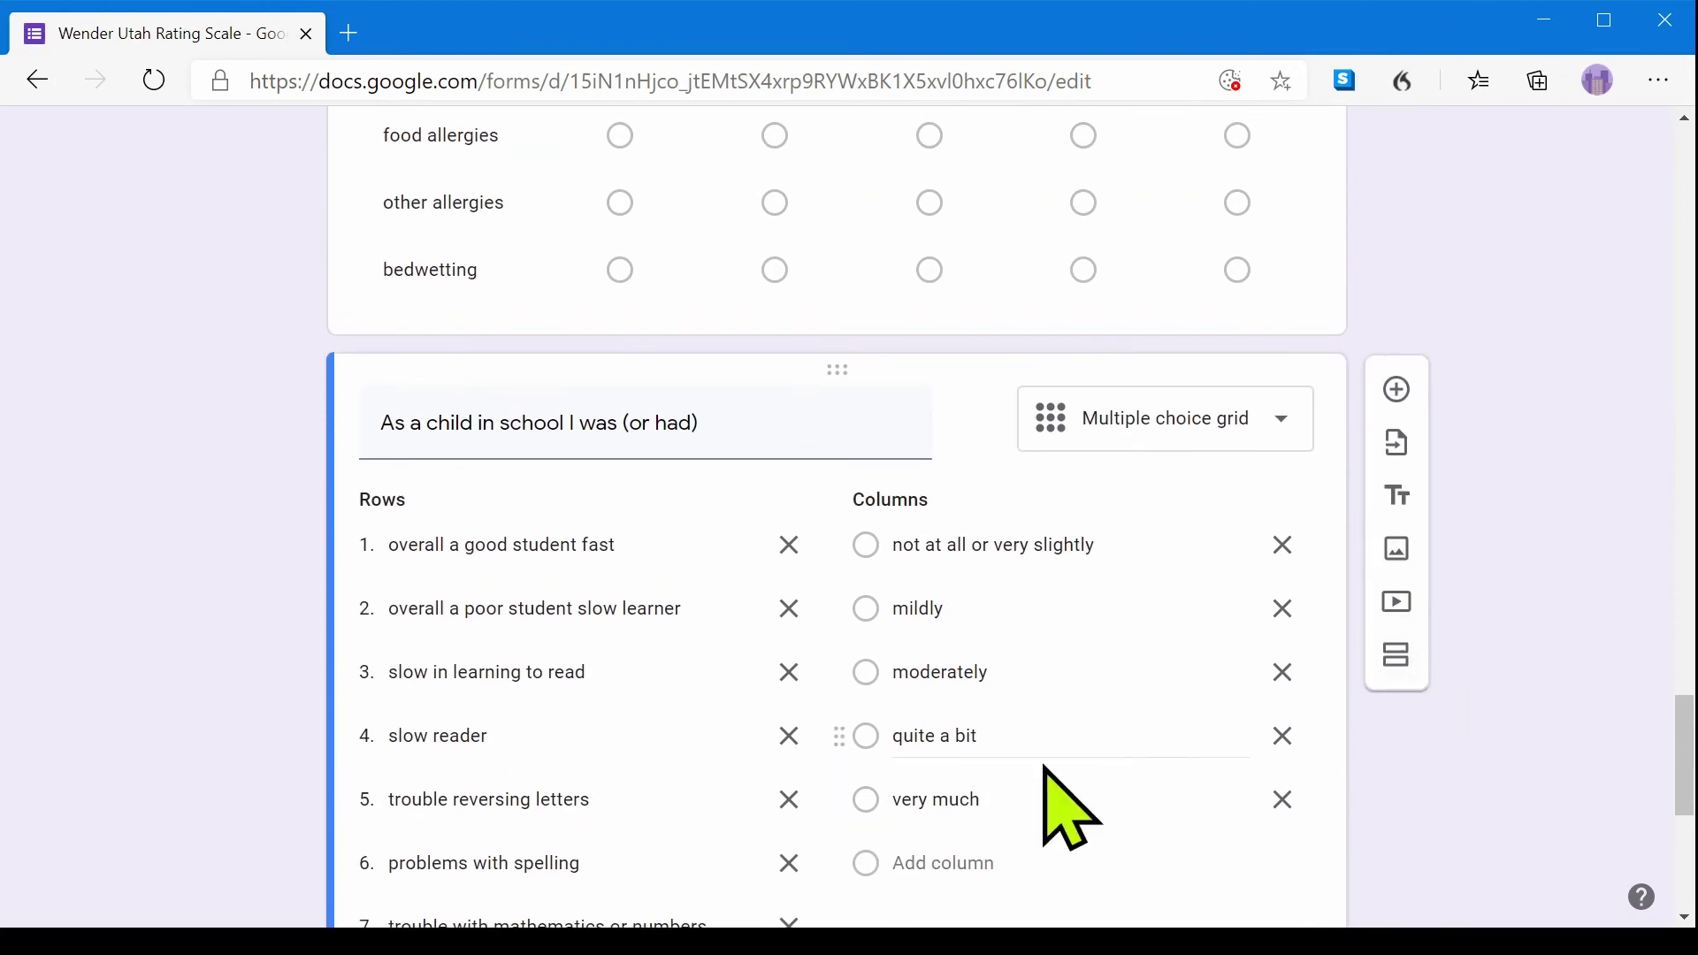
scroll(1029, 801, "down", 7)
scroll(1029, 801, "up", 11)
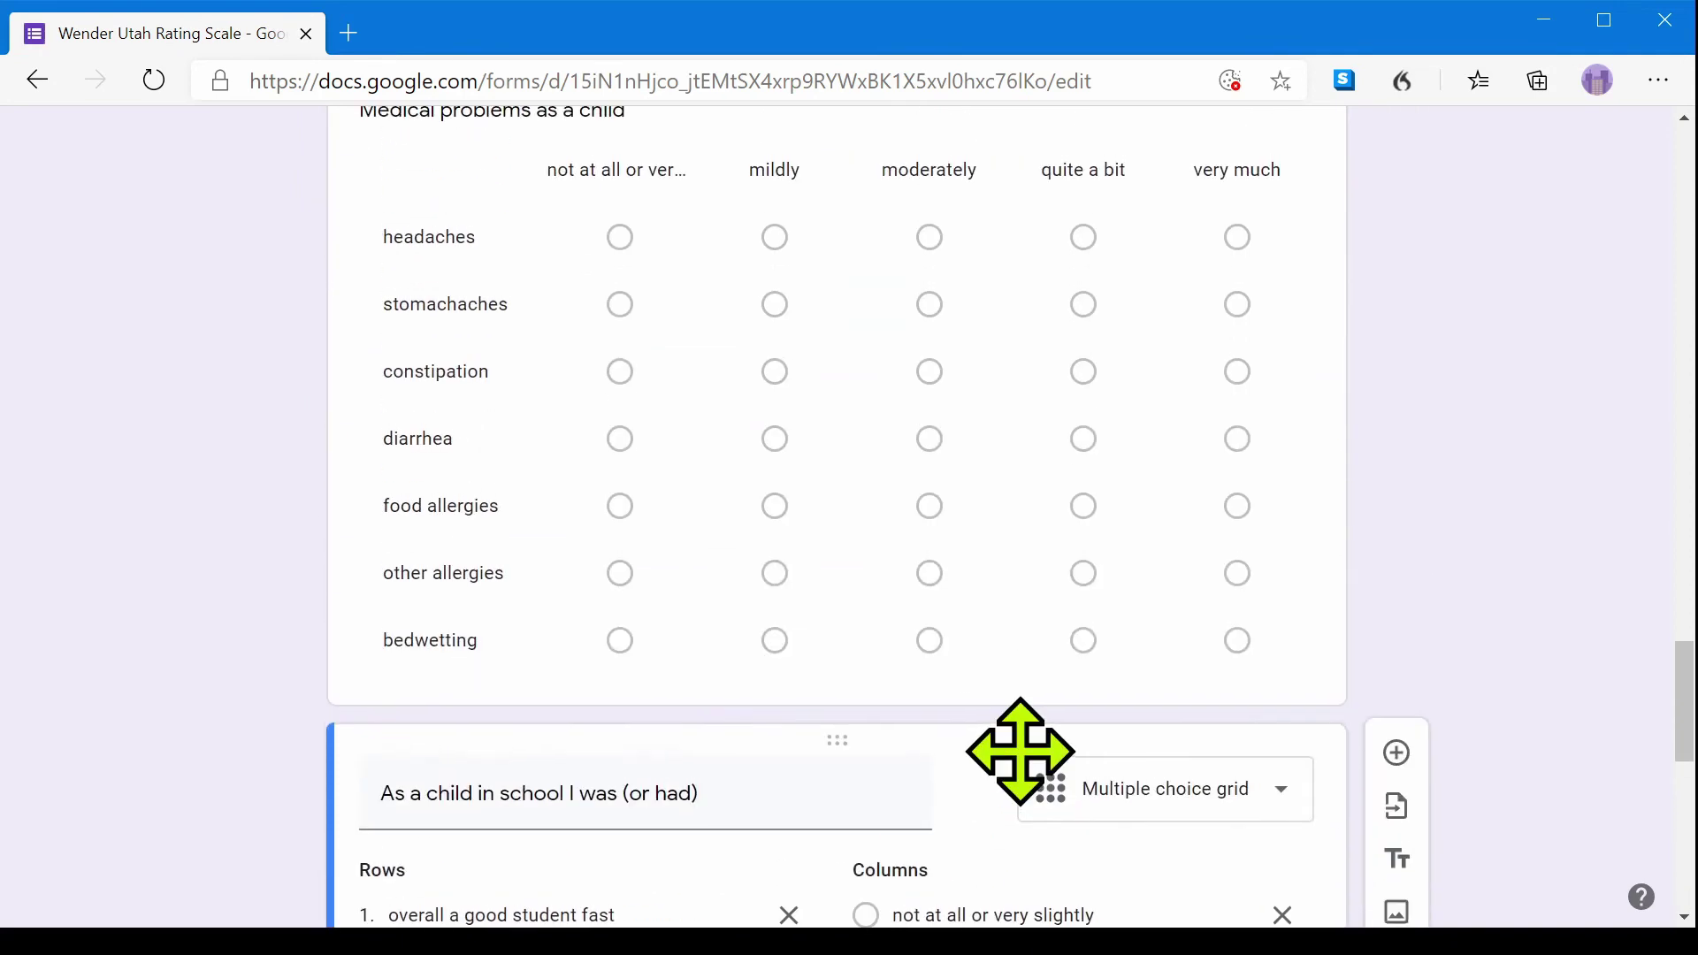
scroll(1045, 796, "up", 15)
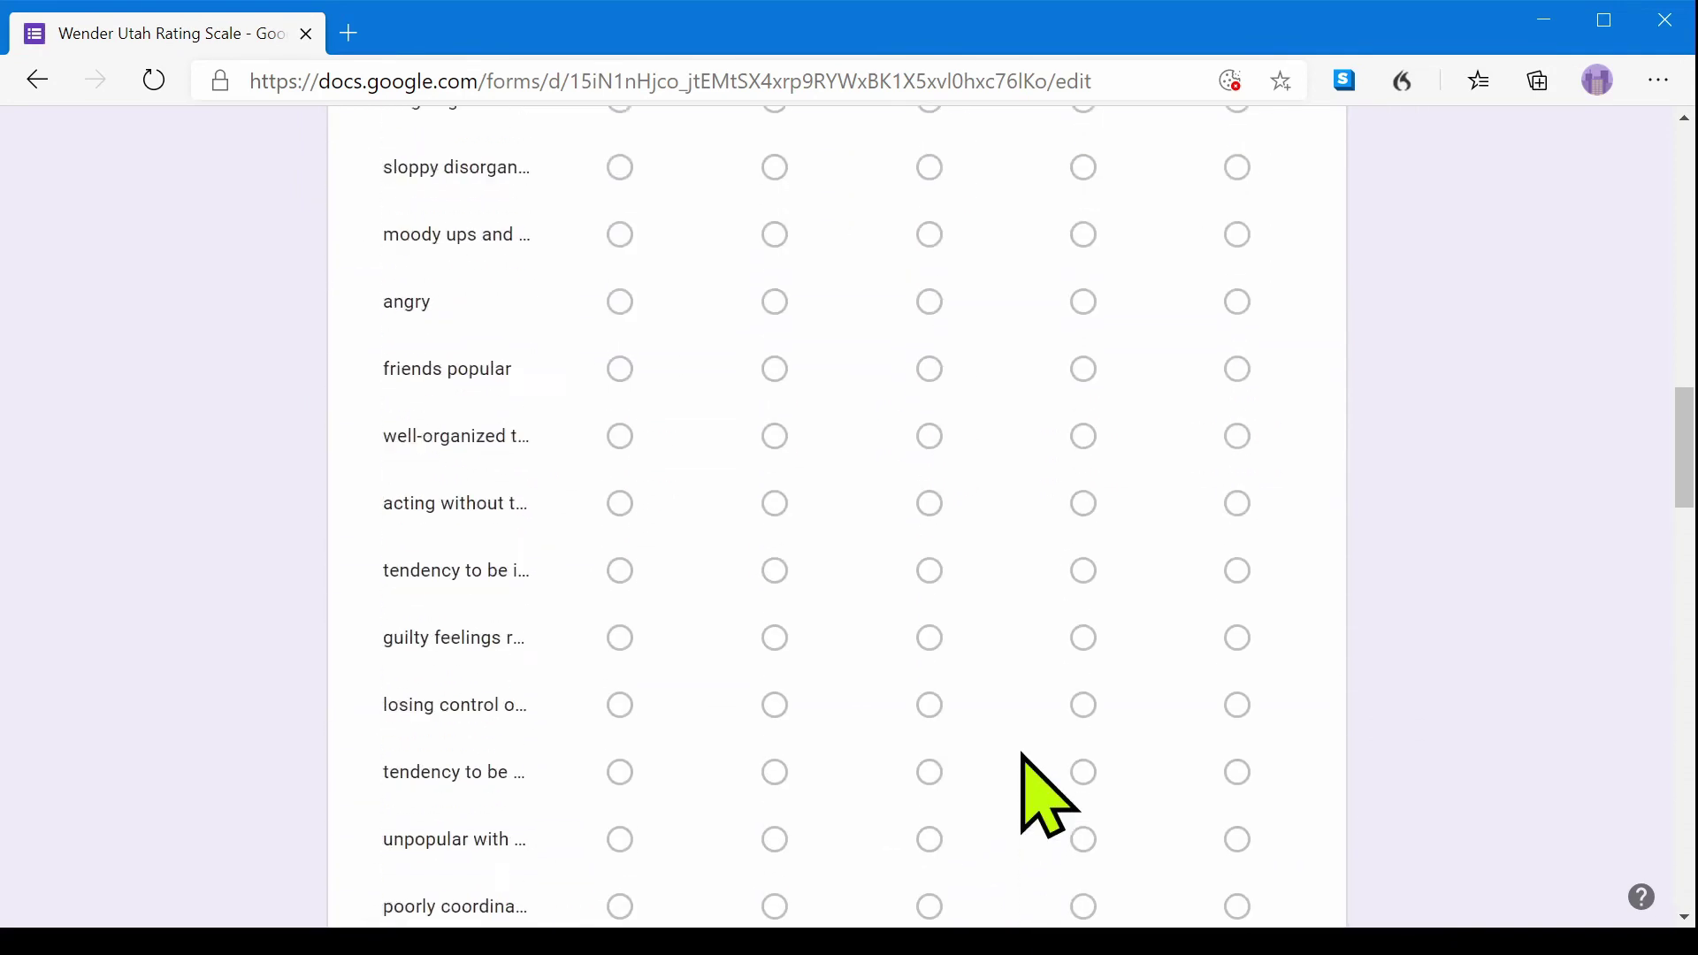
scroll(1045, 796, "up", 4)
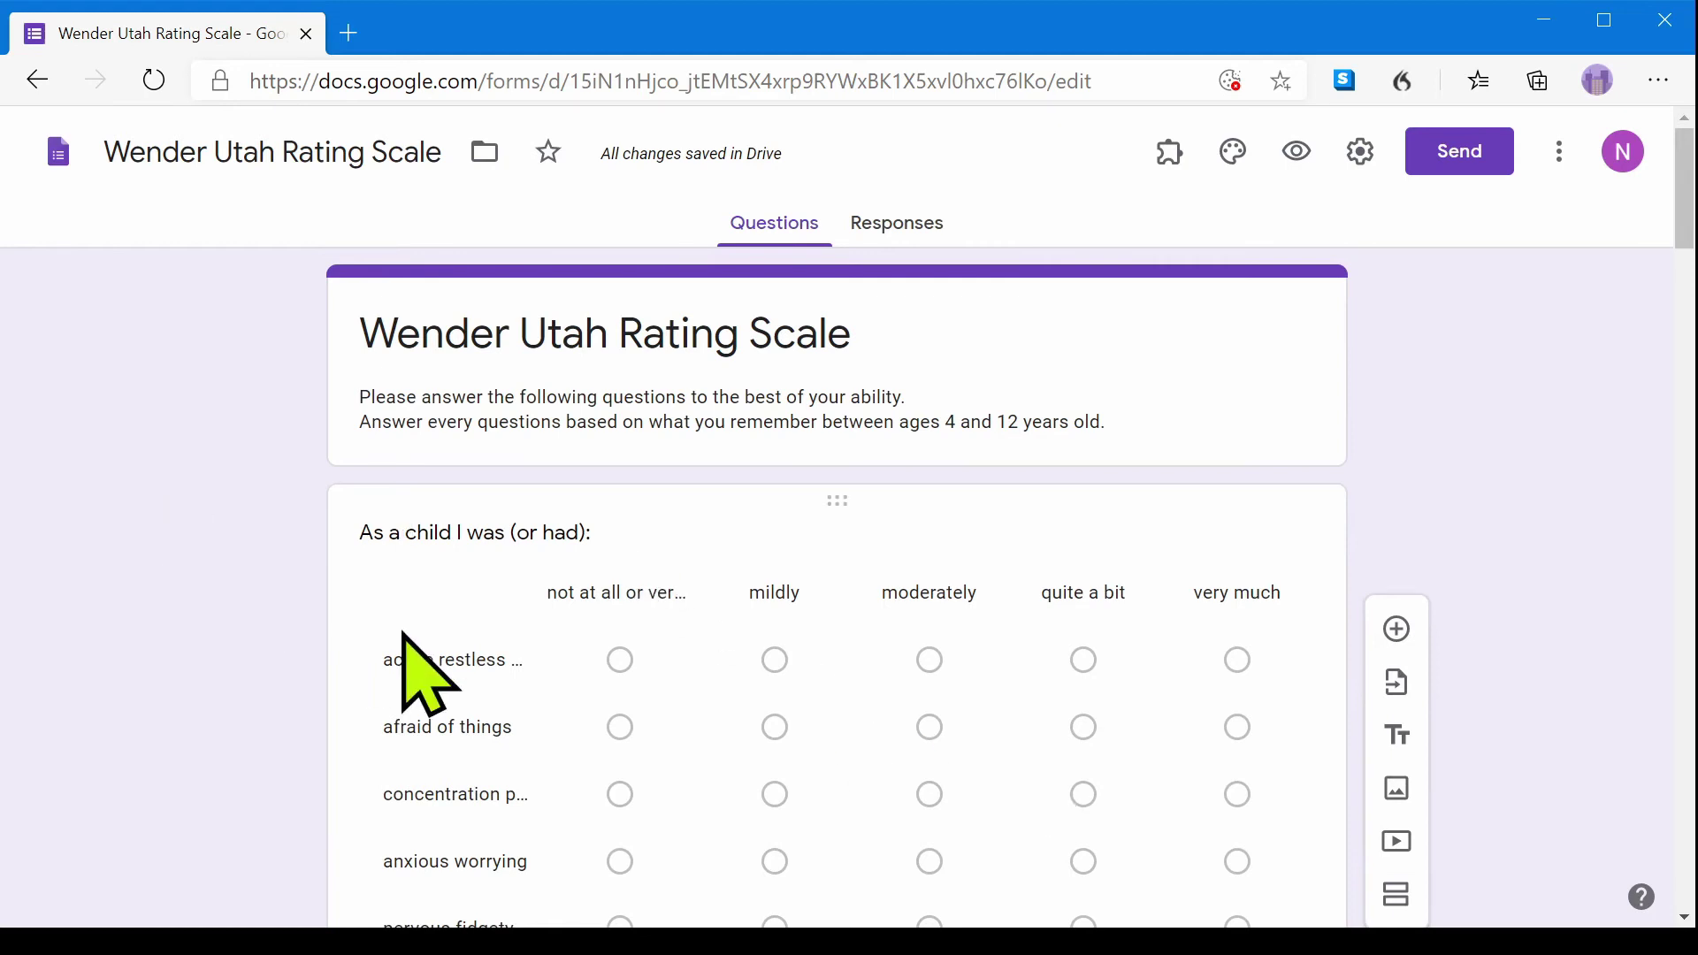
scroll(416, 670, "down", 4)
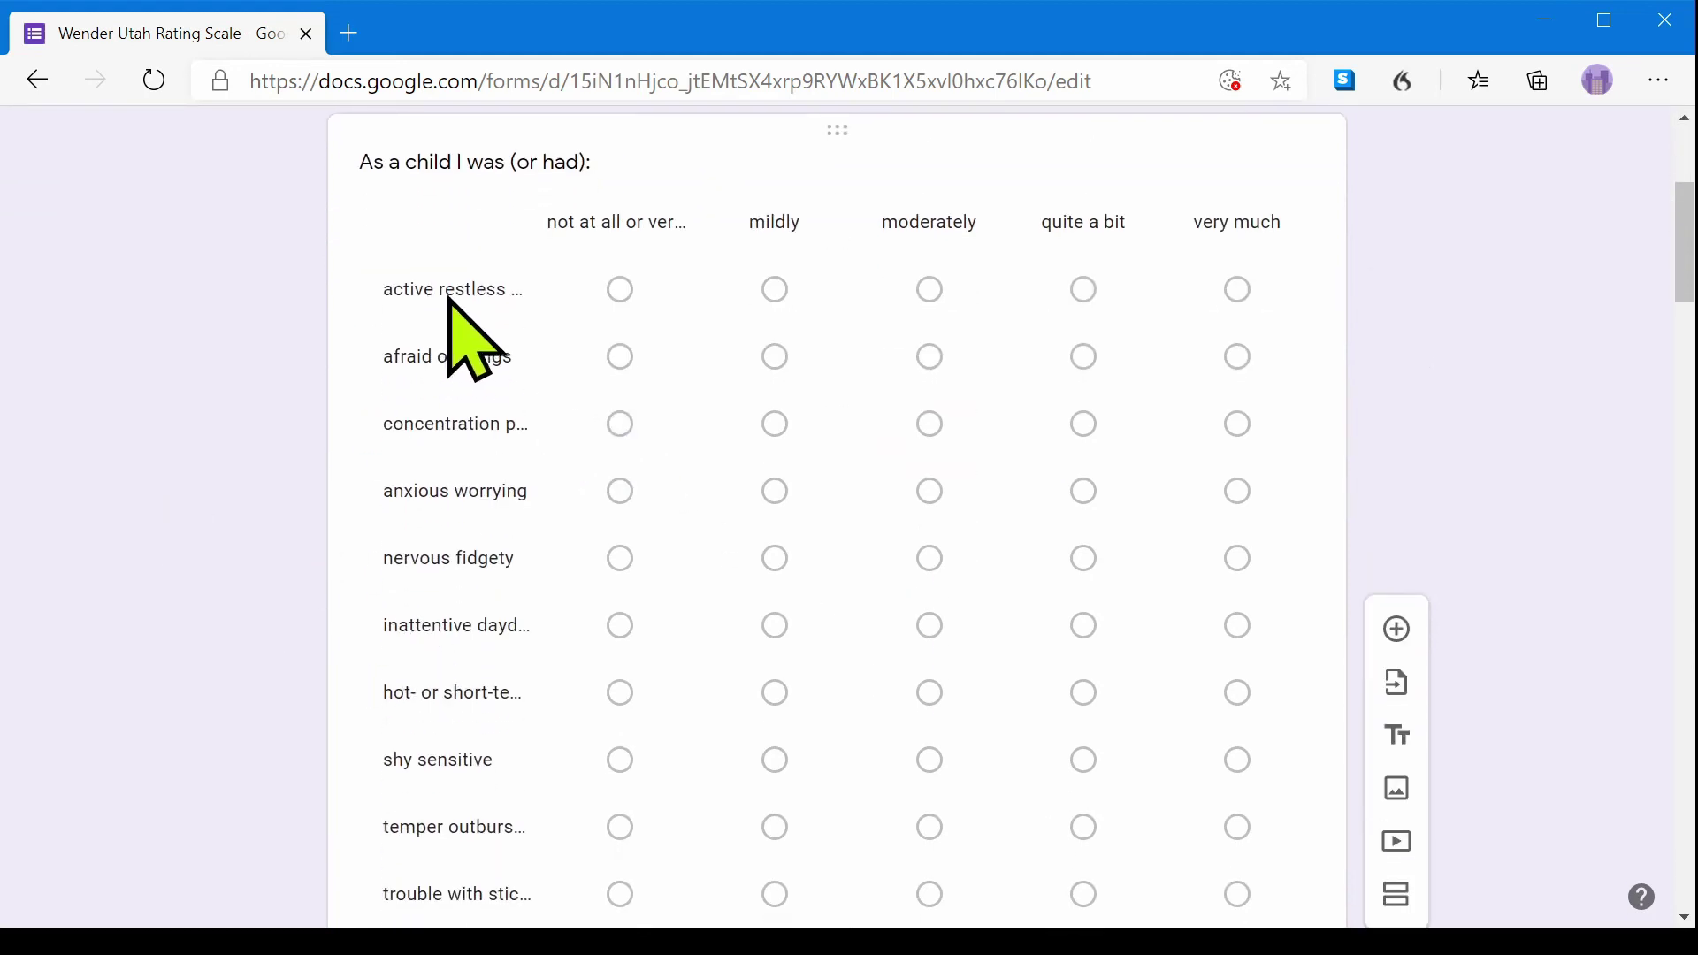
scroll(652, 818, "down", 20)
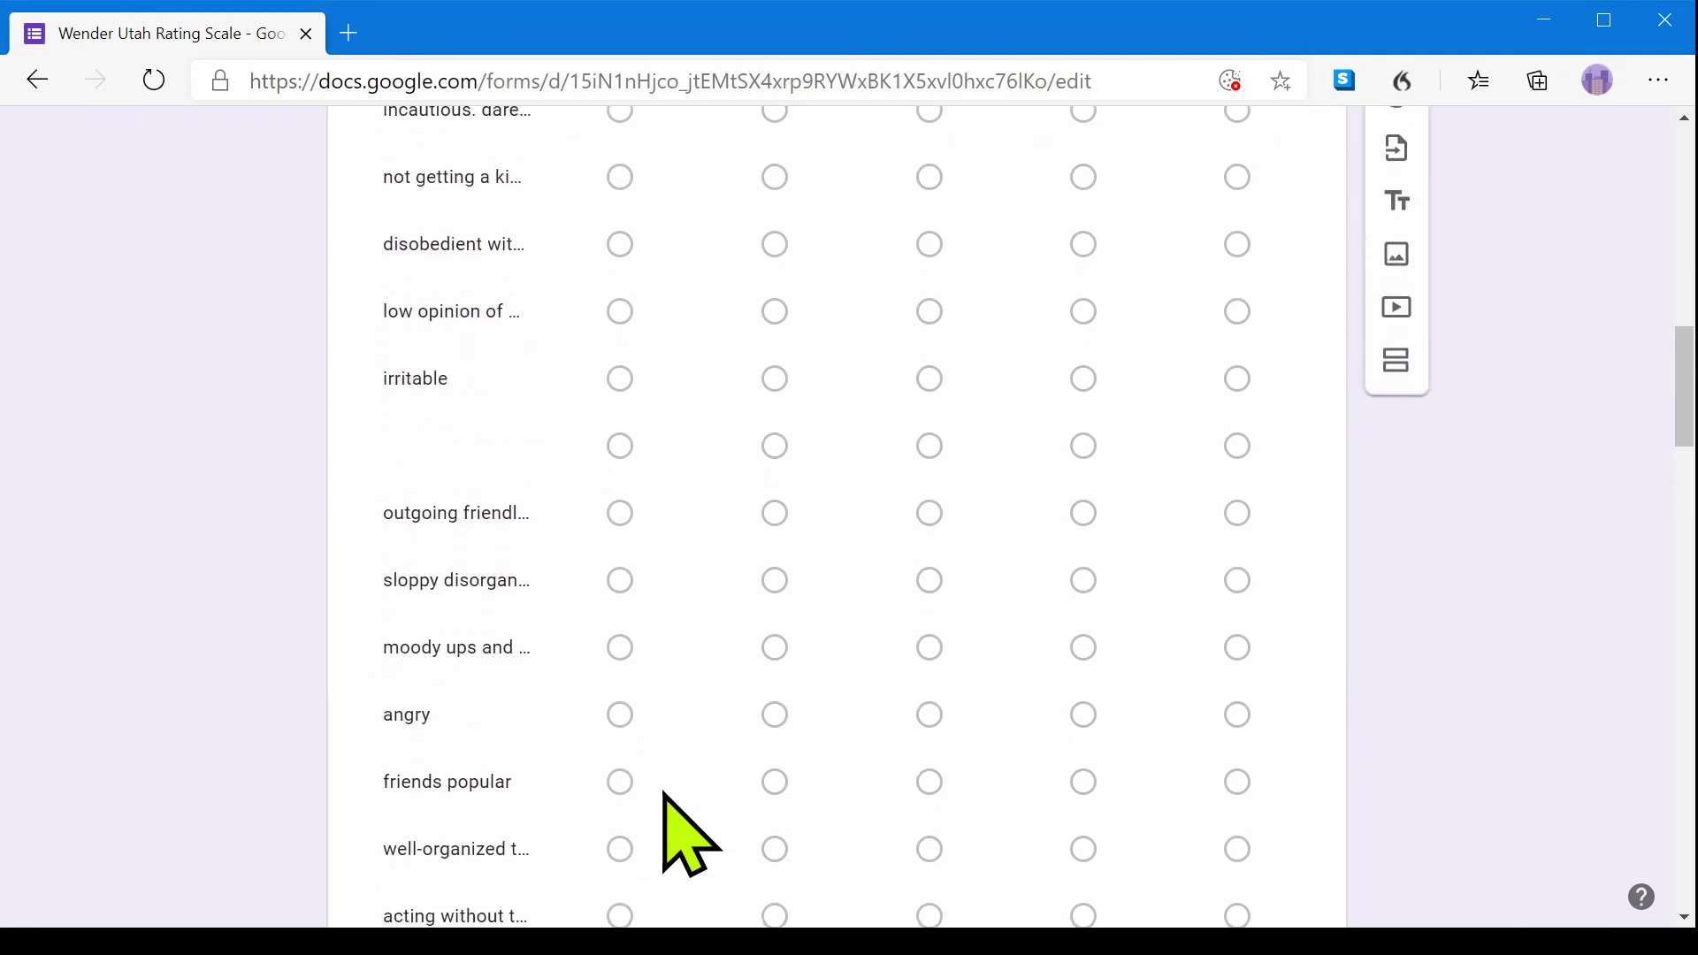
scroll(690, 834, "down", 17)
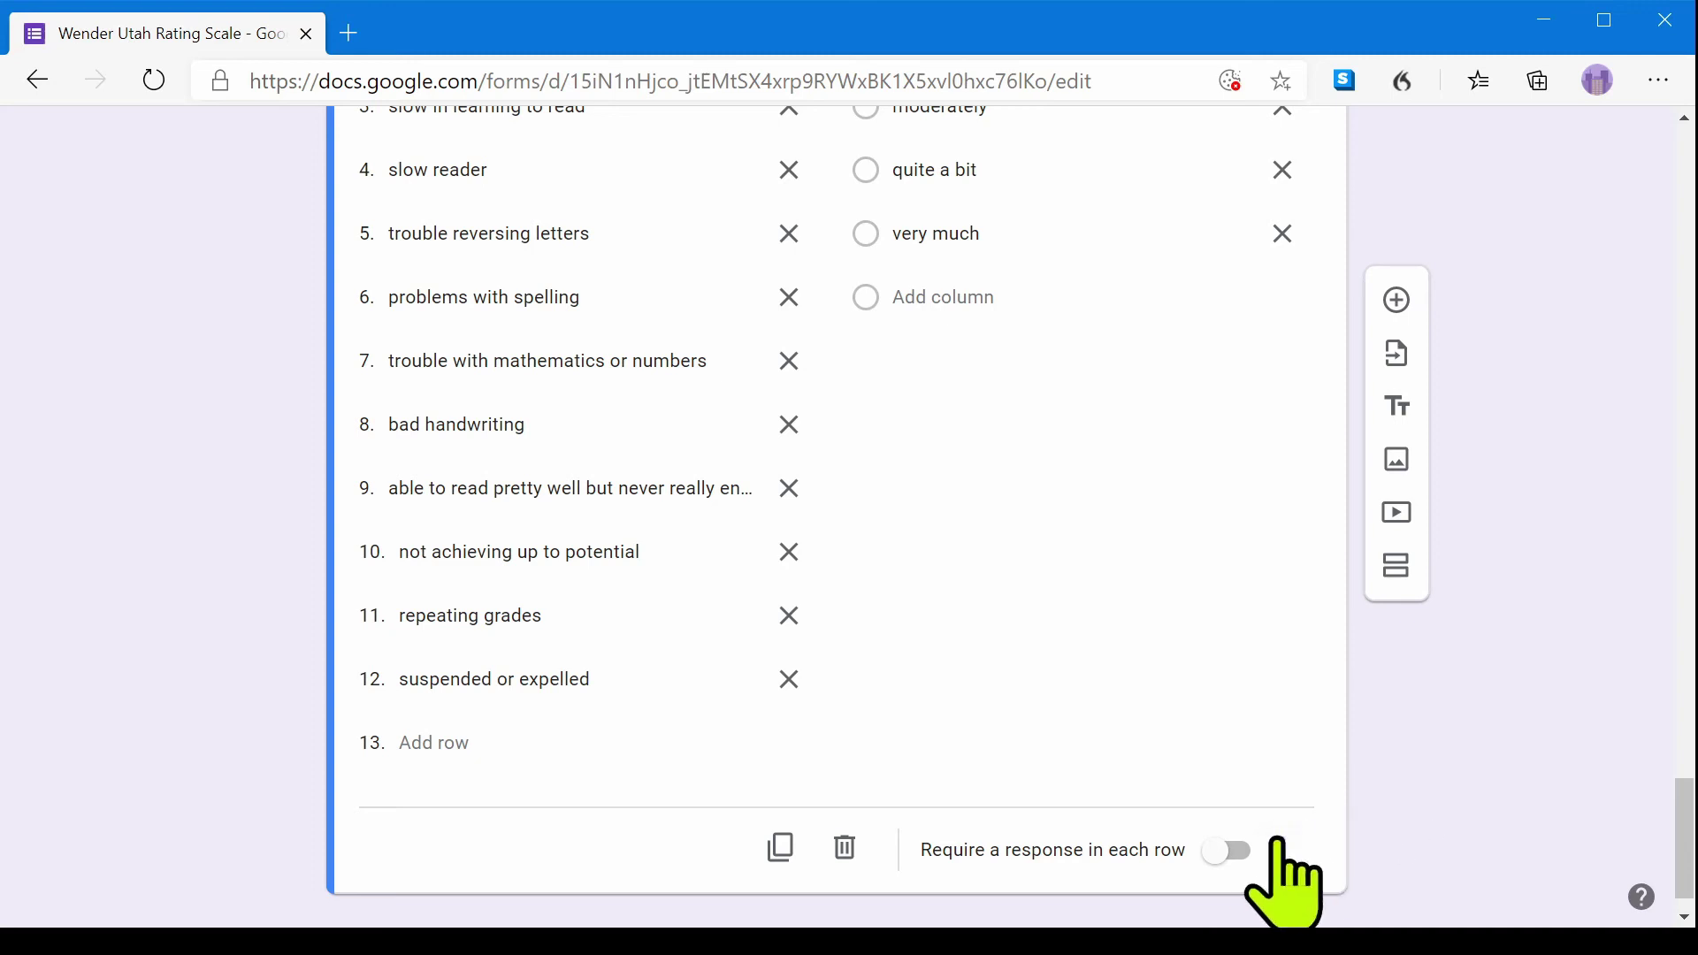
Turn on 'Require a response in each row' for the school and Medical problems as a child grids.
left_click(1212, 863)
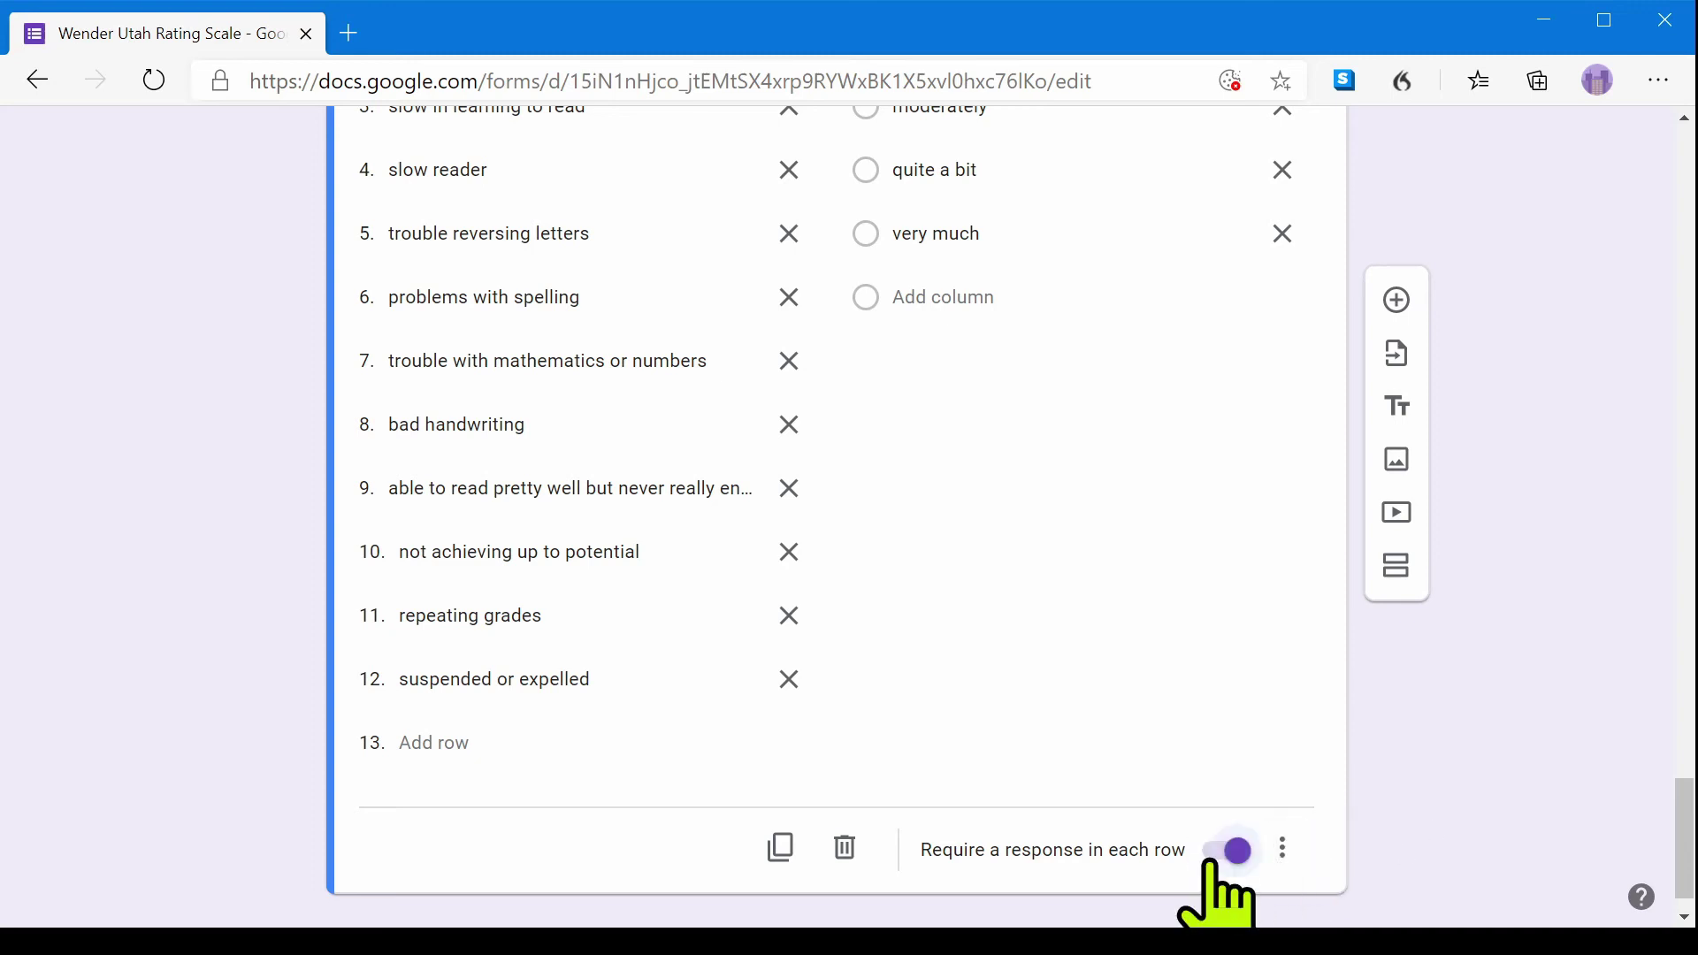
scroll(1201, 860, "up", 12)
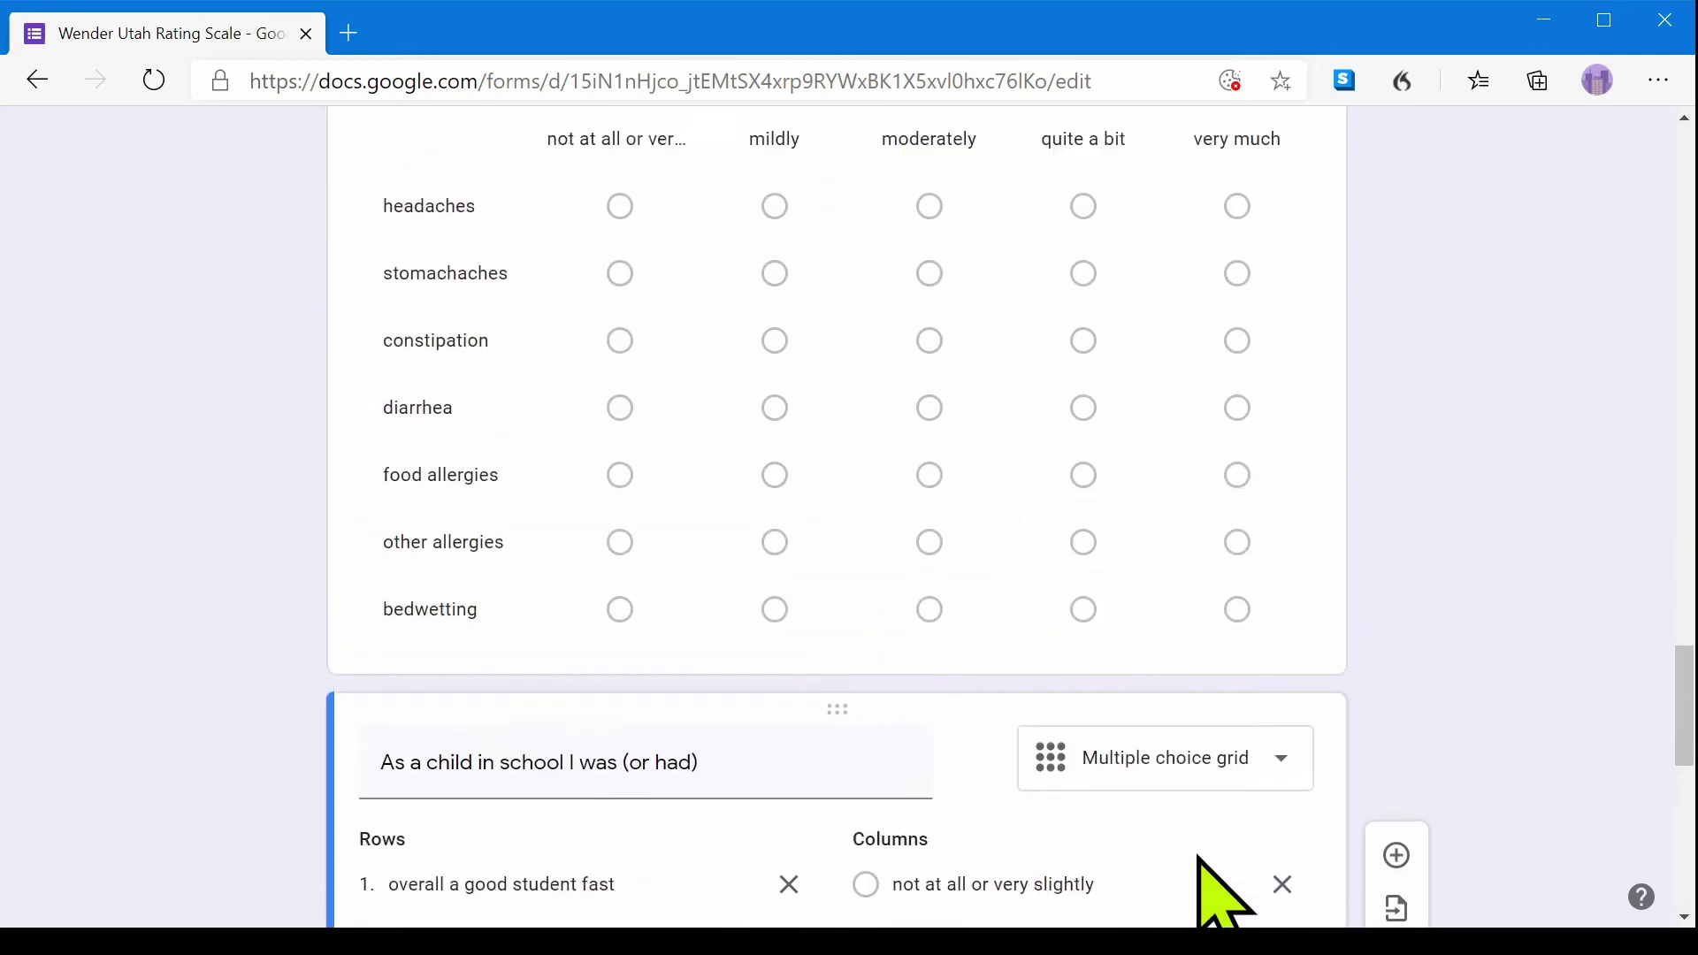
left_click(1229, 827)
scroll(1221, 827, "down", 4)
left_click(1228, 611)
scroll(1220, 699, "up", 10)
scroll(1210, 729, "up", 15)
left_click(1206, 719)
scroll(1185, 698, "down", 15)
scroll(1186, 699, "down", 15)
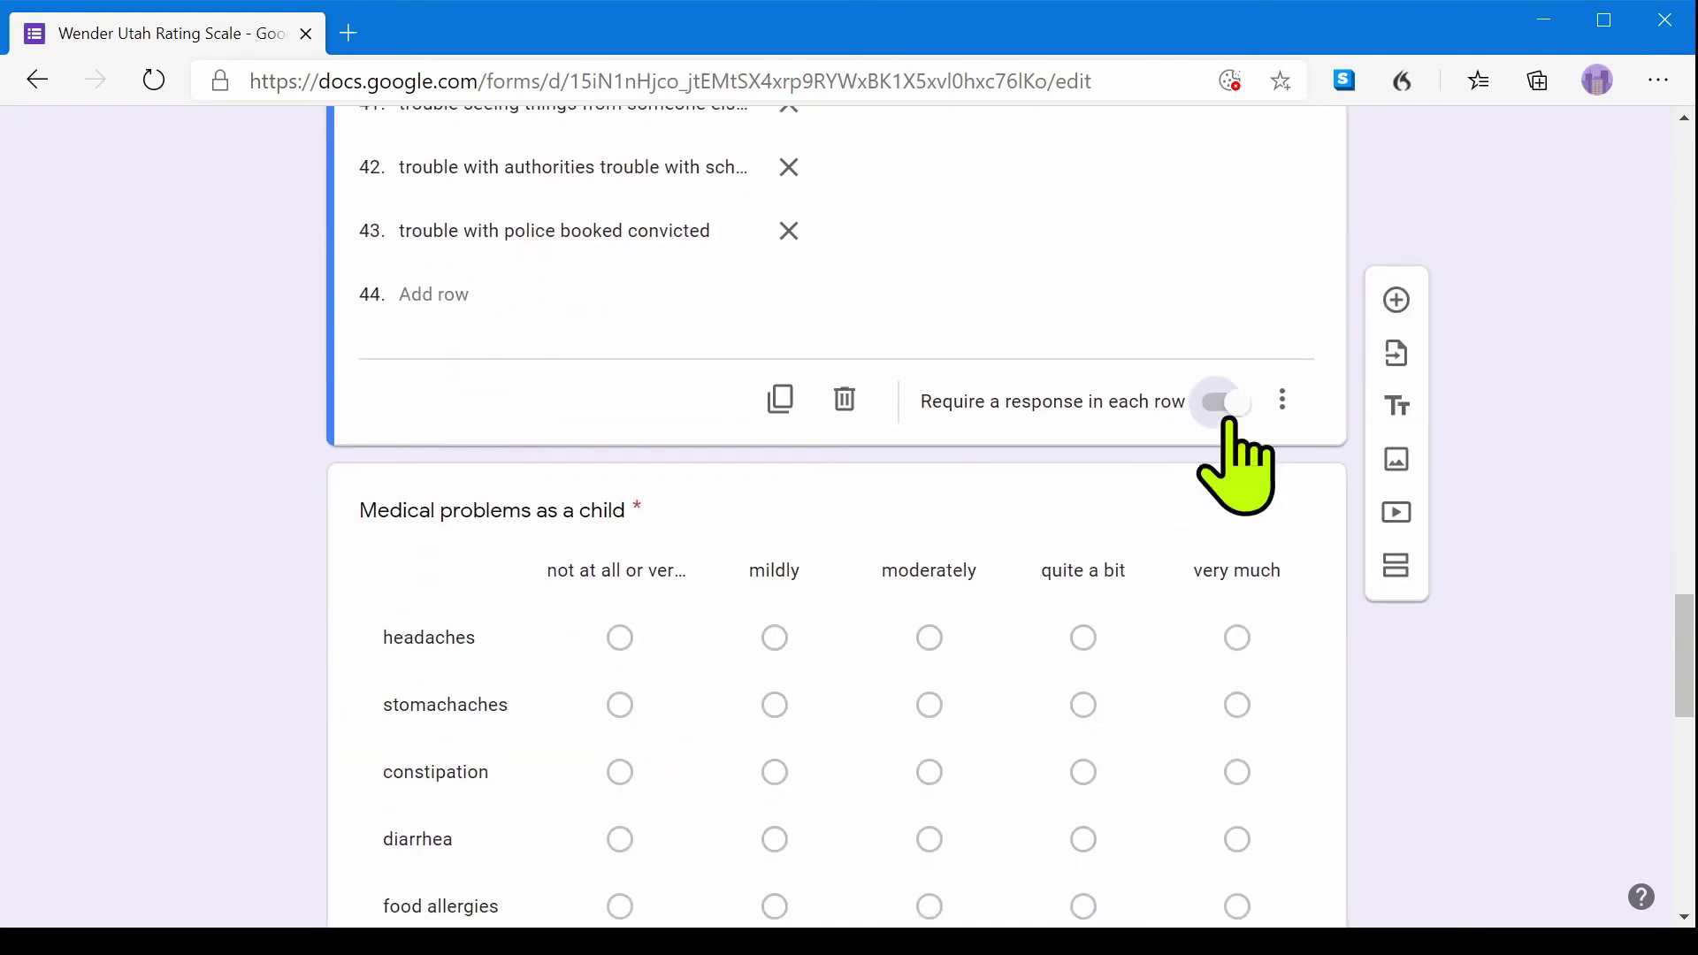
Require a response in every row of the 'As a child I was (or had):' grid and add a new question below it.
left_click(1234, 423)
key("alt+Left")
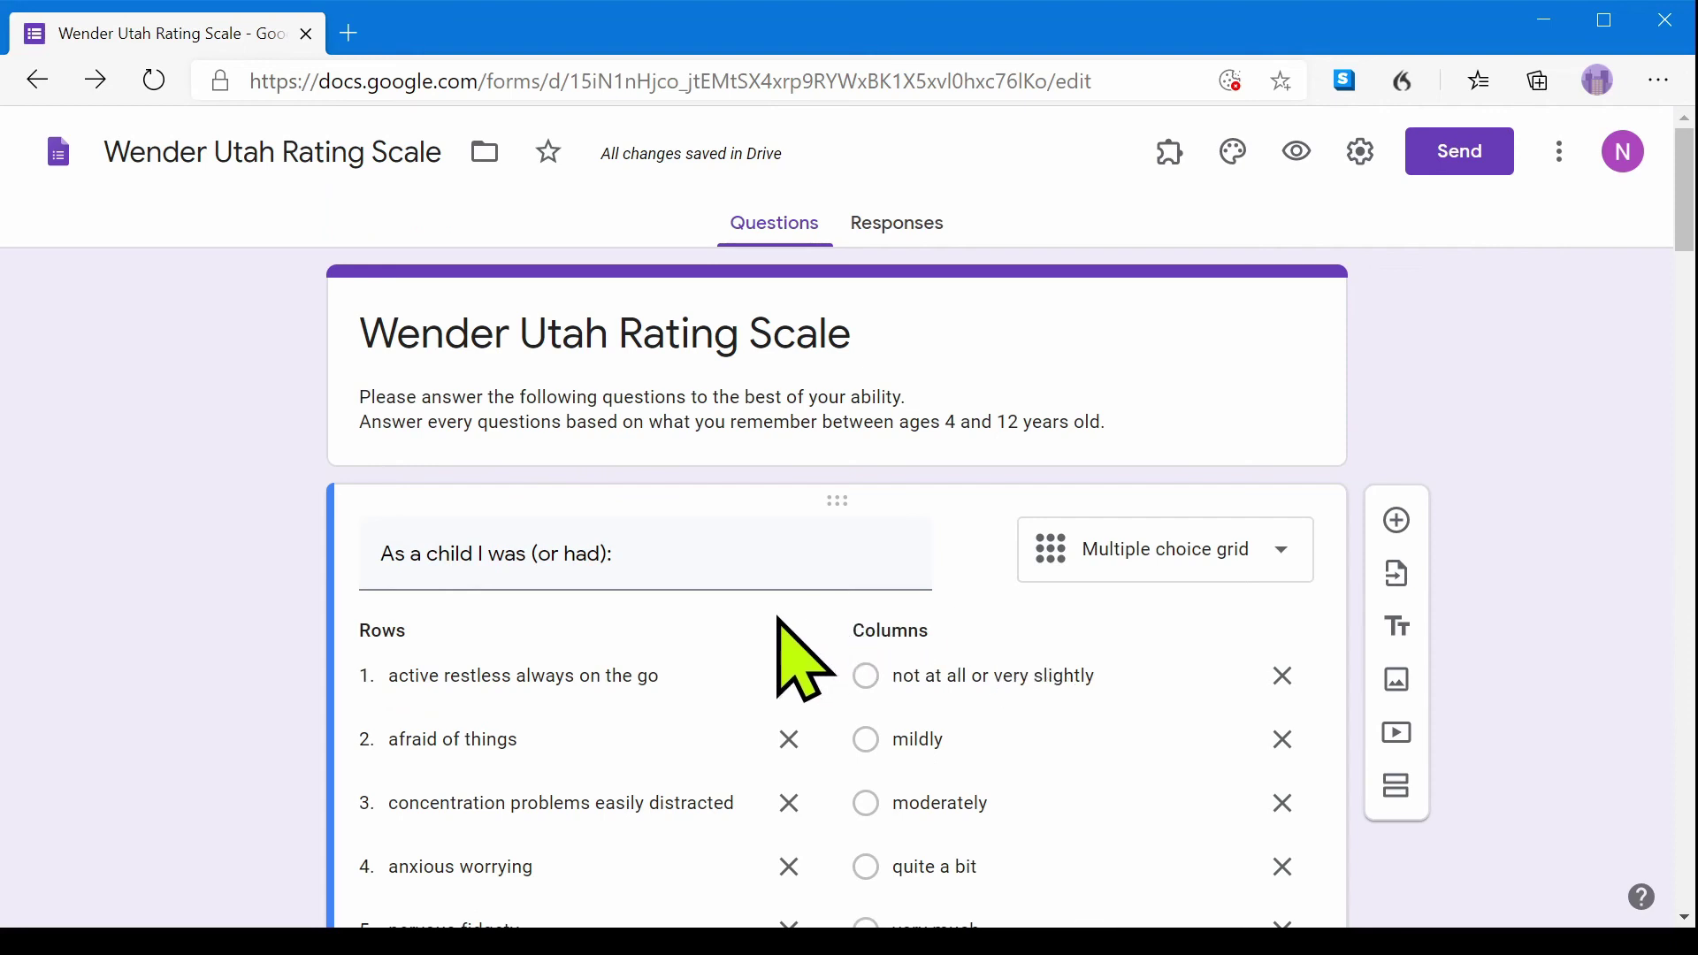
left_click(1396, 520)
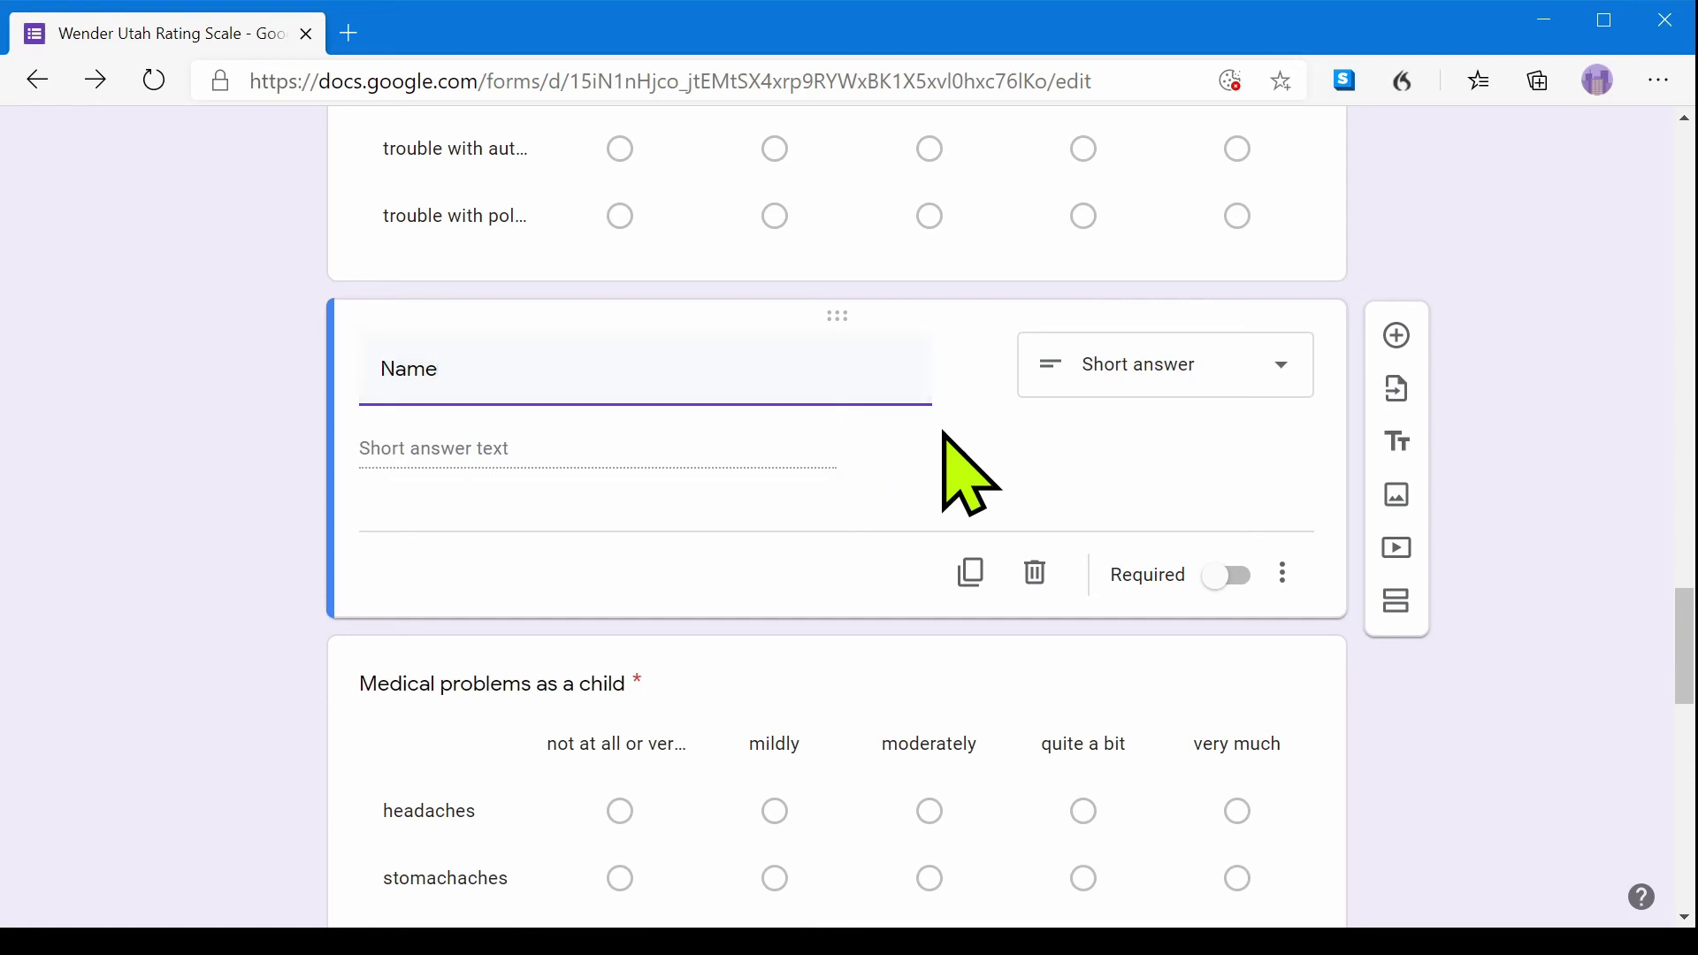
Add a required 'Date of Birth' question below the Name question.
left_click(1397, 336)
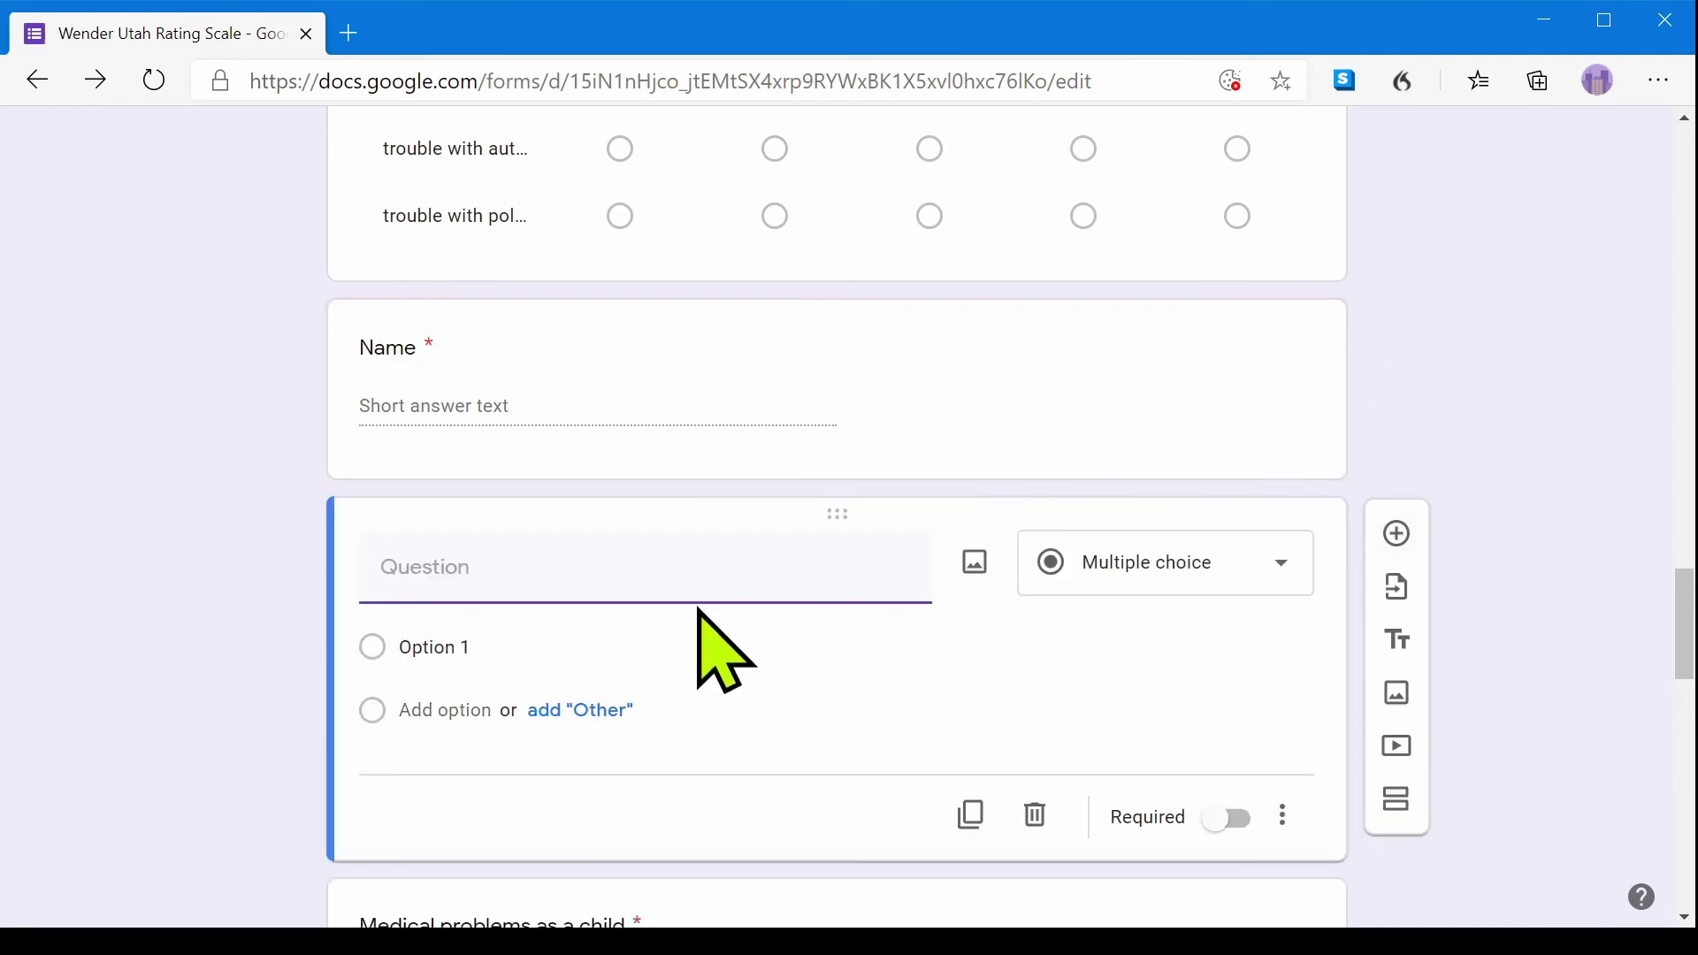
type("Date of Birth")
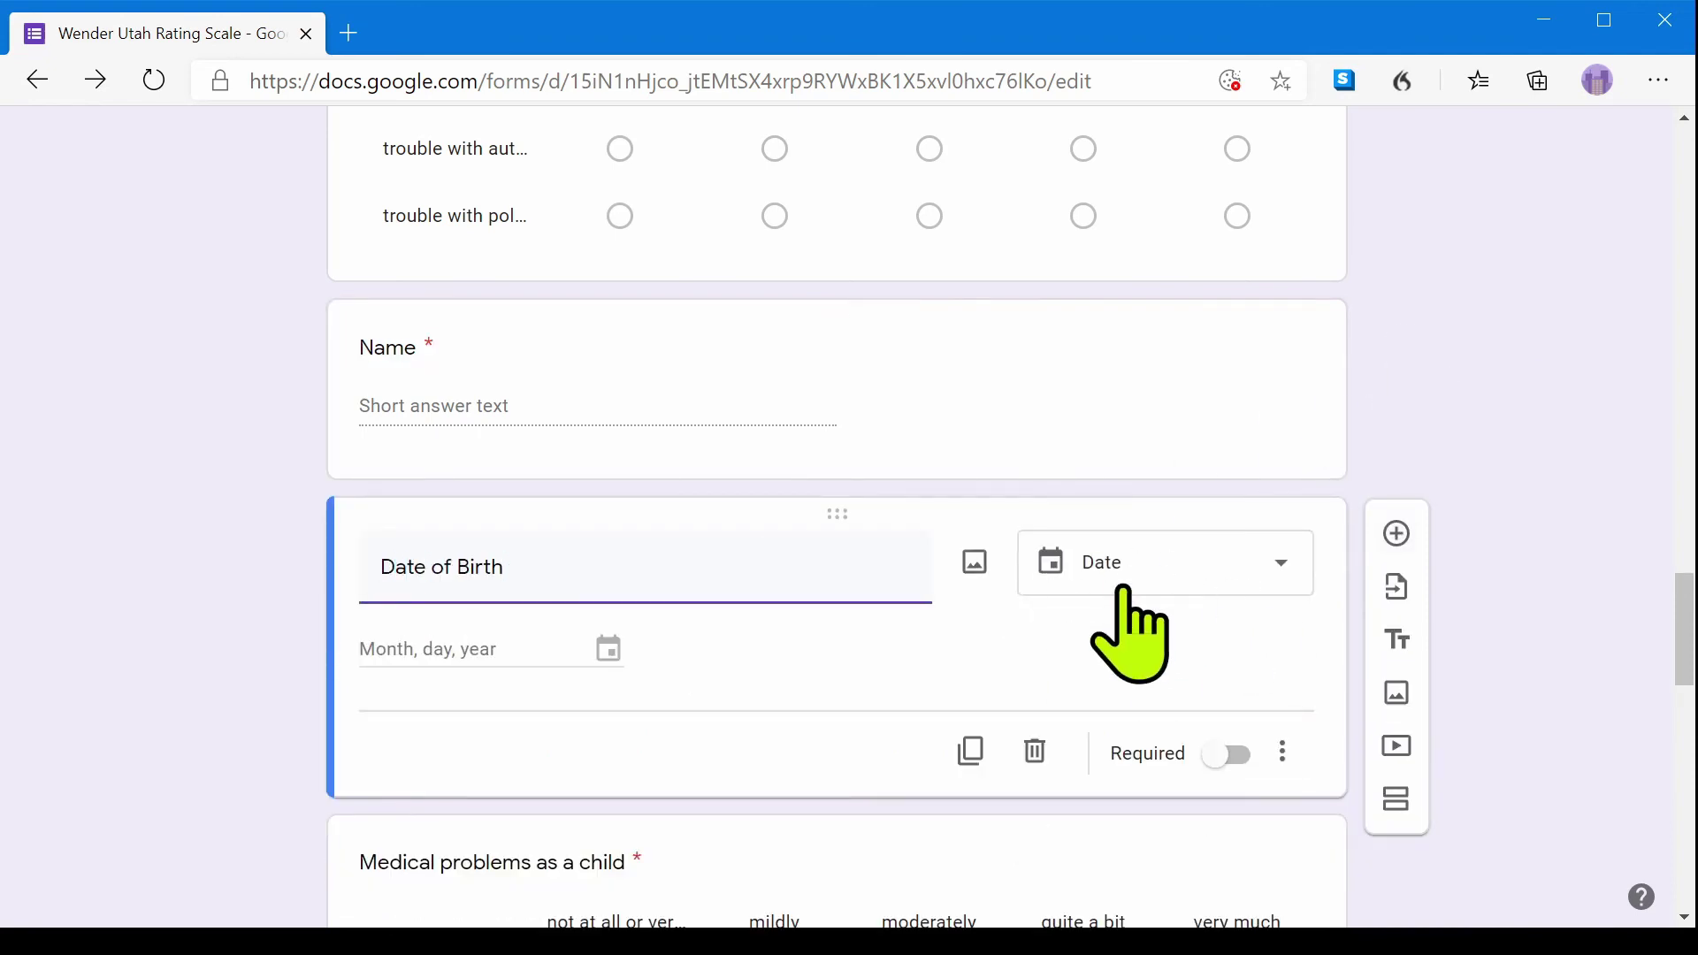
left_click(1232, 757)
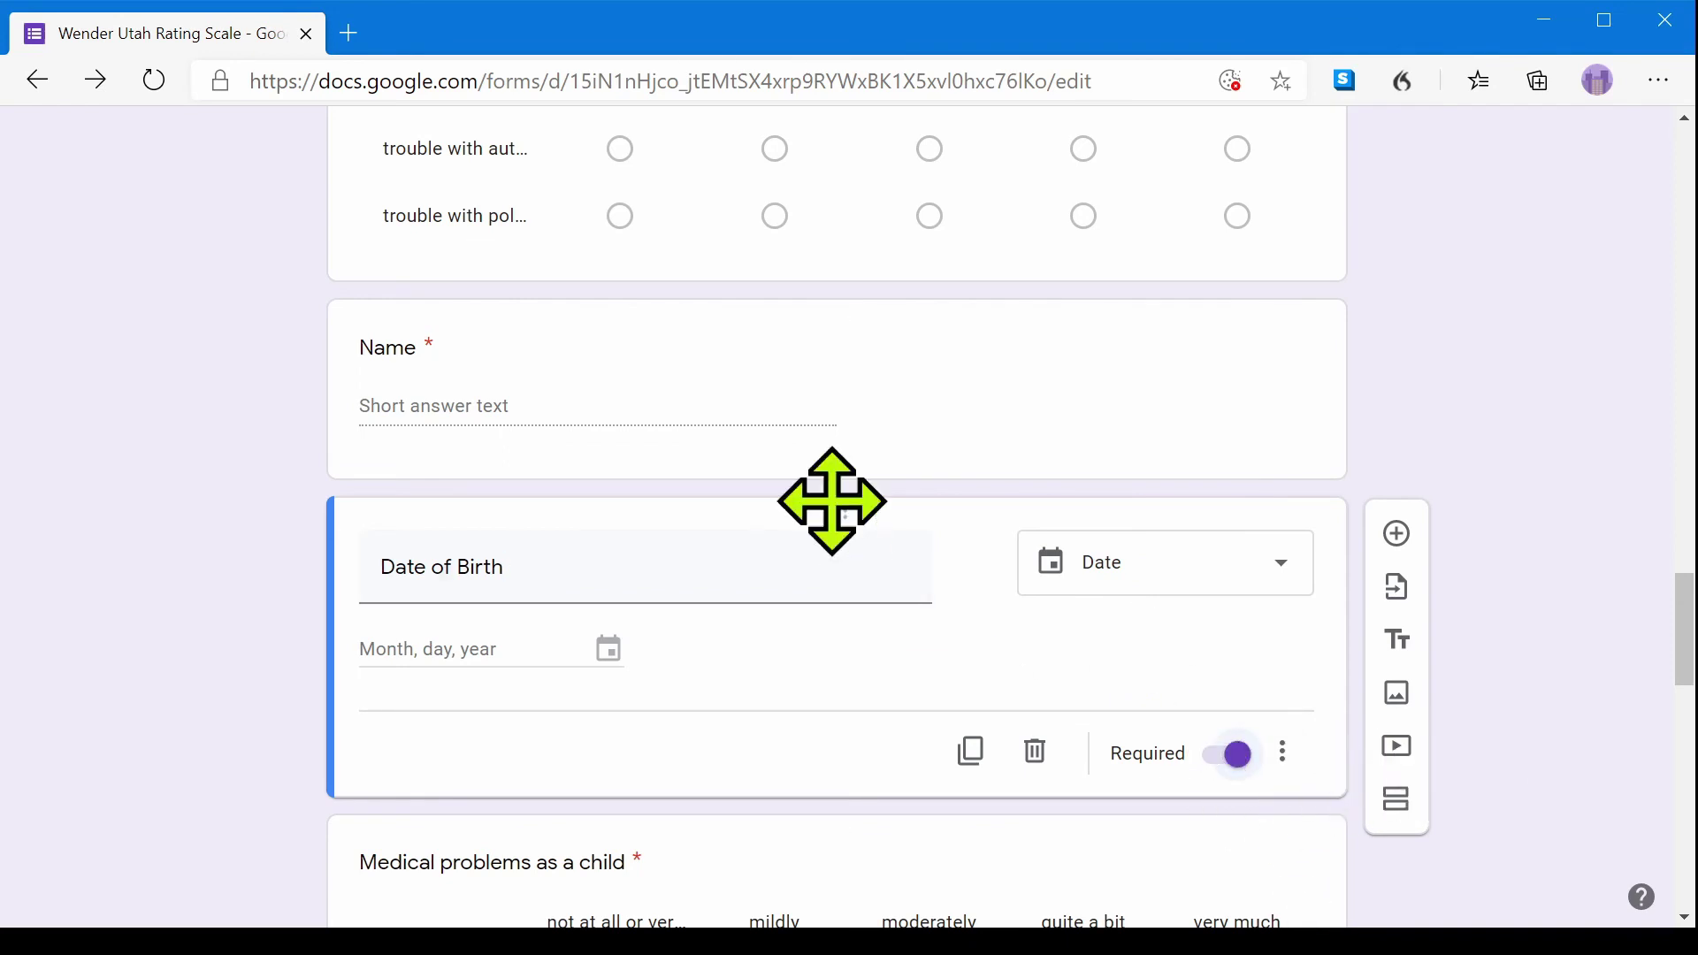
Move the Name and Date of Birth questions to the top of the form and view the Responses page.
left_click_drag(837, 303, 1079, 579)
scroll(972, 495, "down", 10)
left_click_drag(841, 405, 884, 132)
scroll(1212, 682, "up", 3)
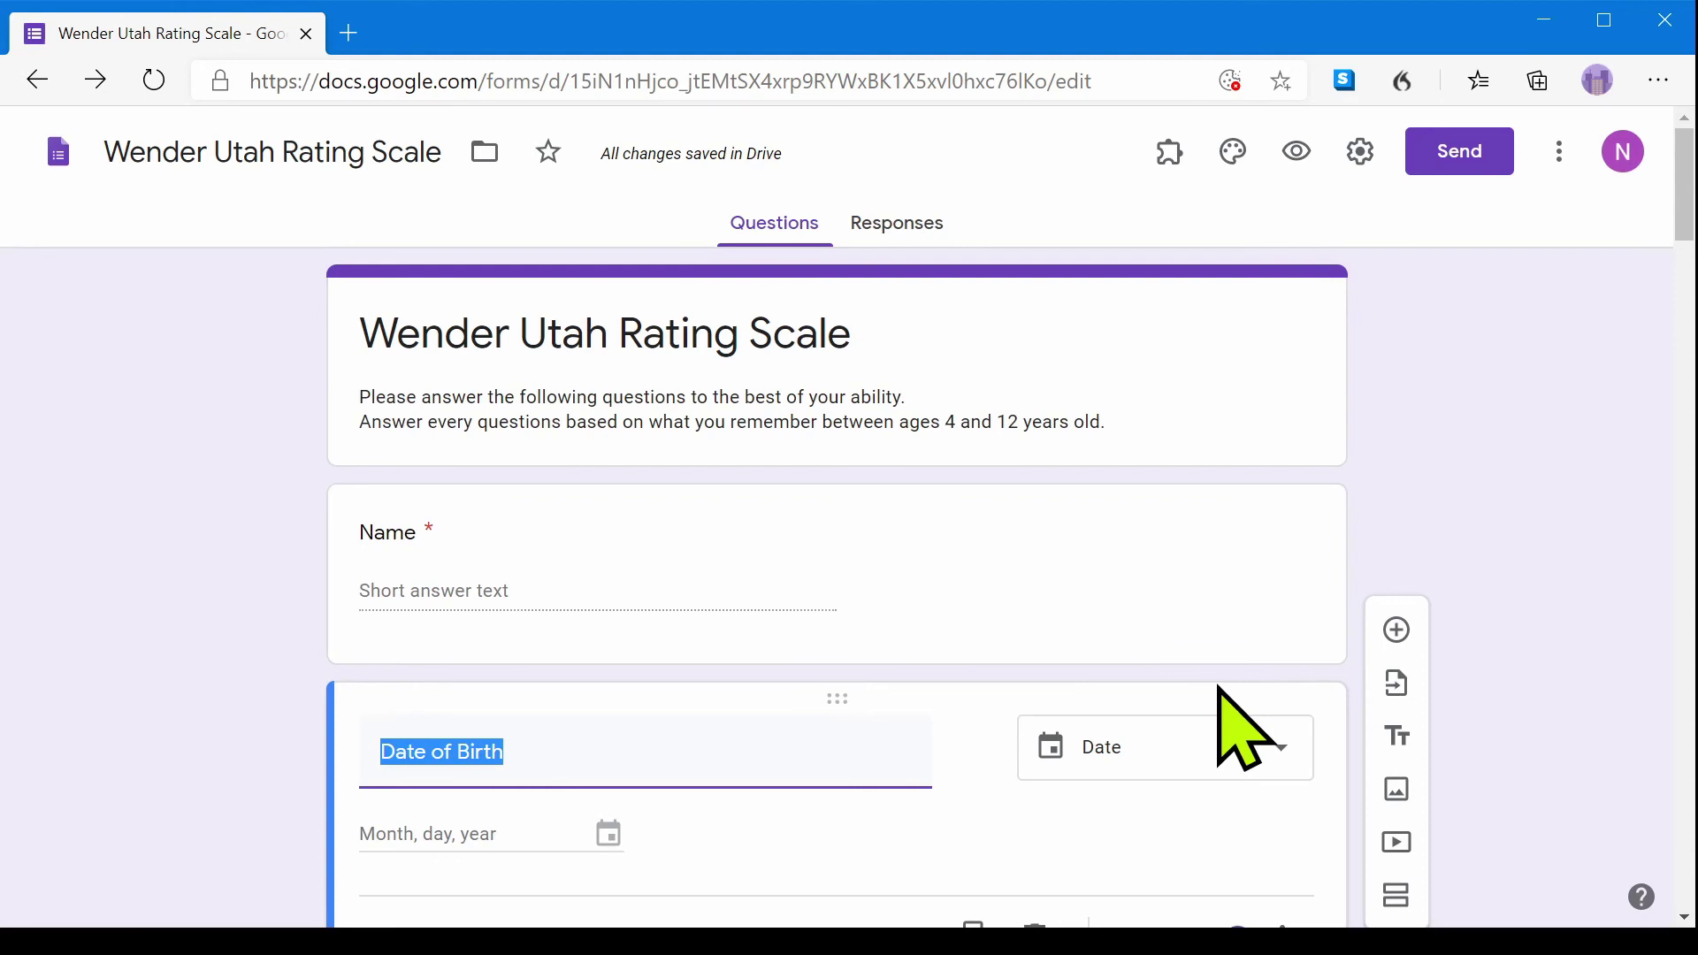
left_click(920, 230)
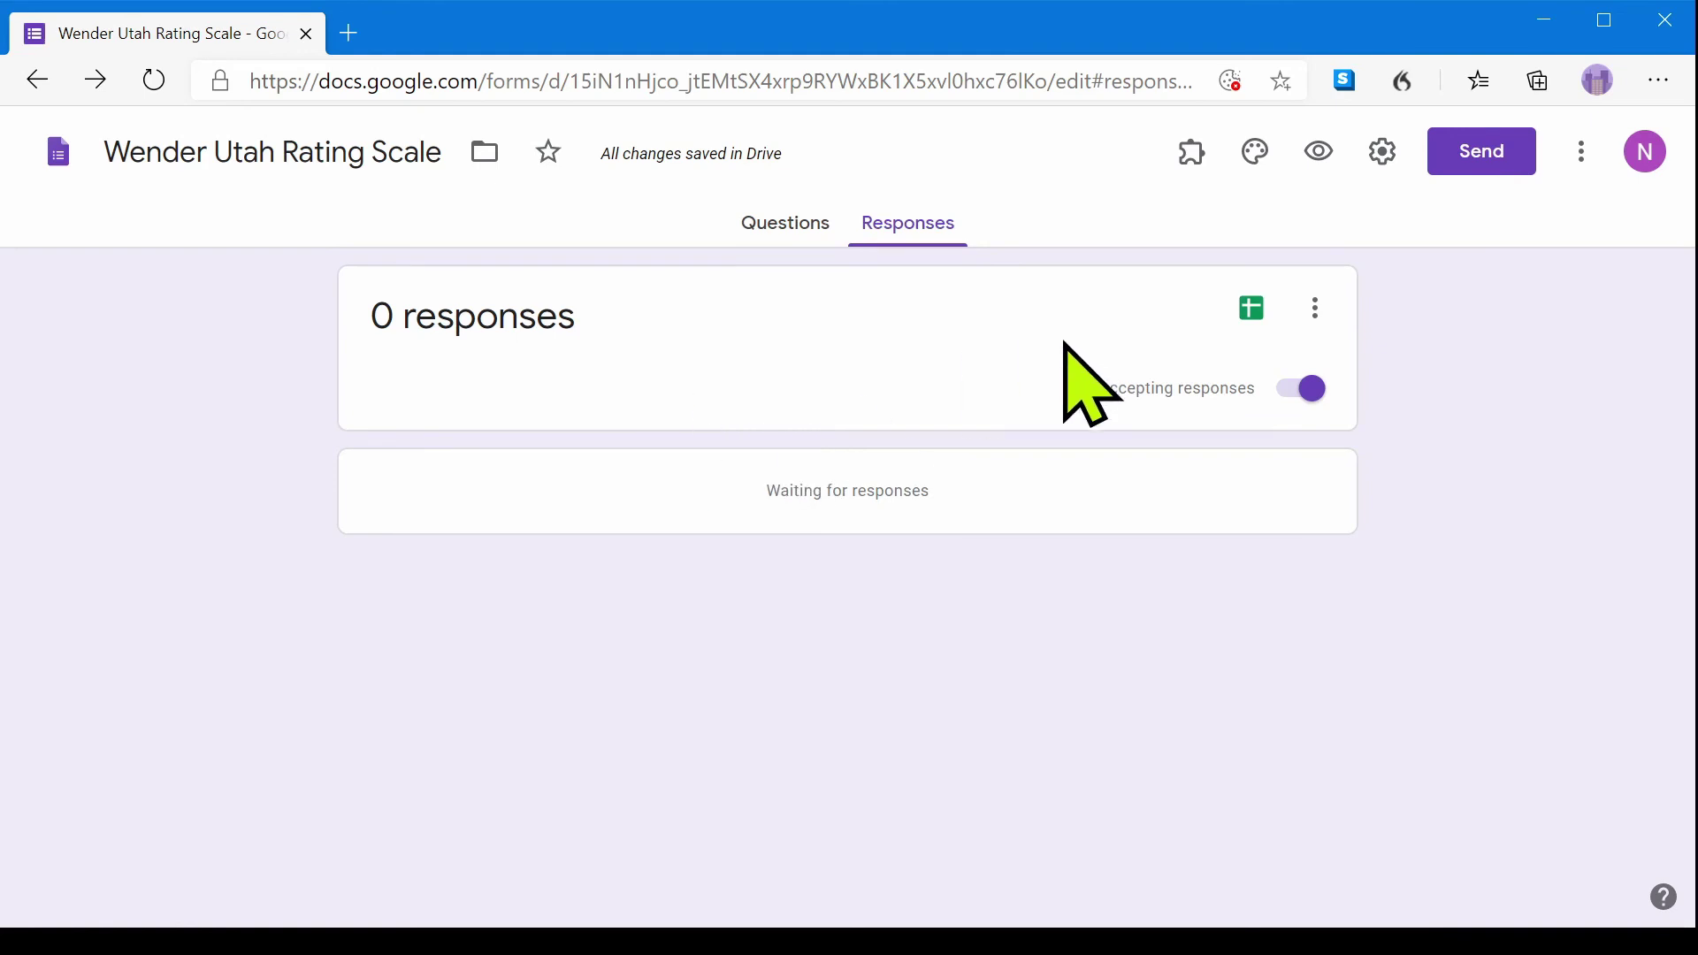
Link the responses to a new spreadsheet, 'Wender Utah Rating Scale (Responses)'.
left_click(1254, 328)
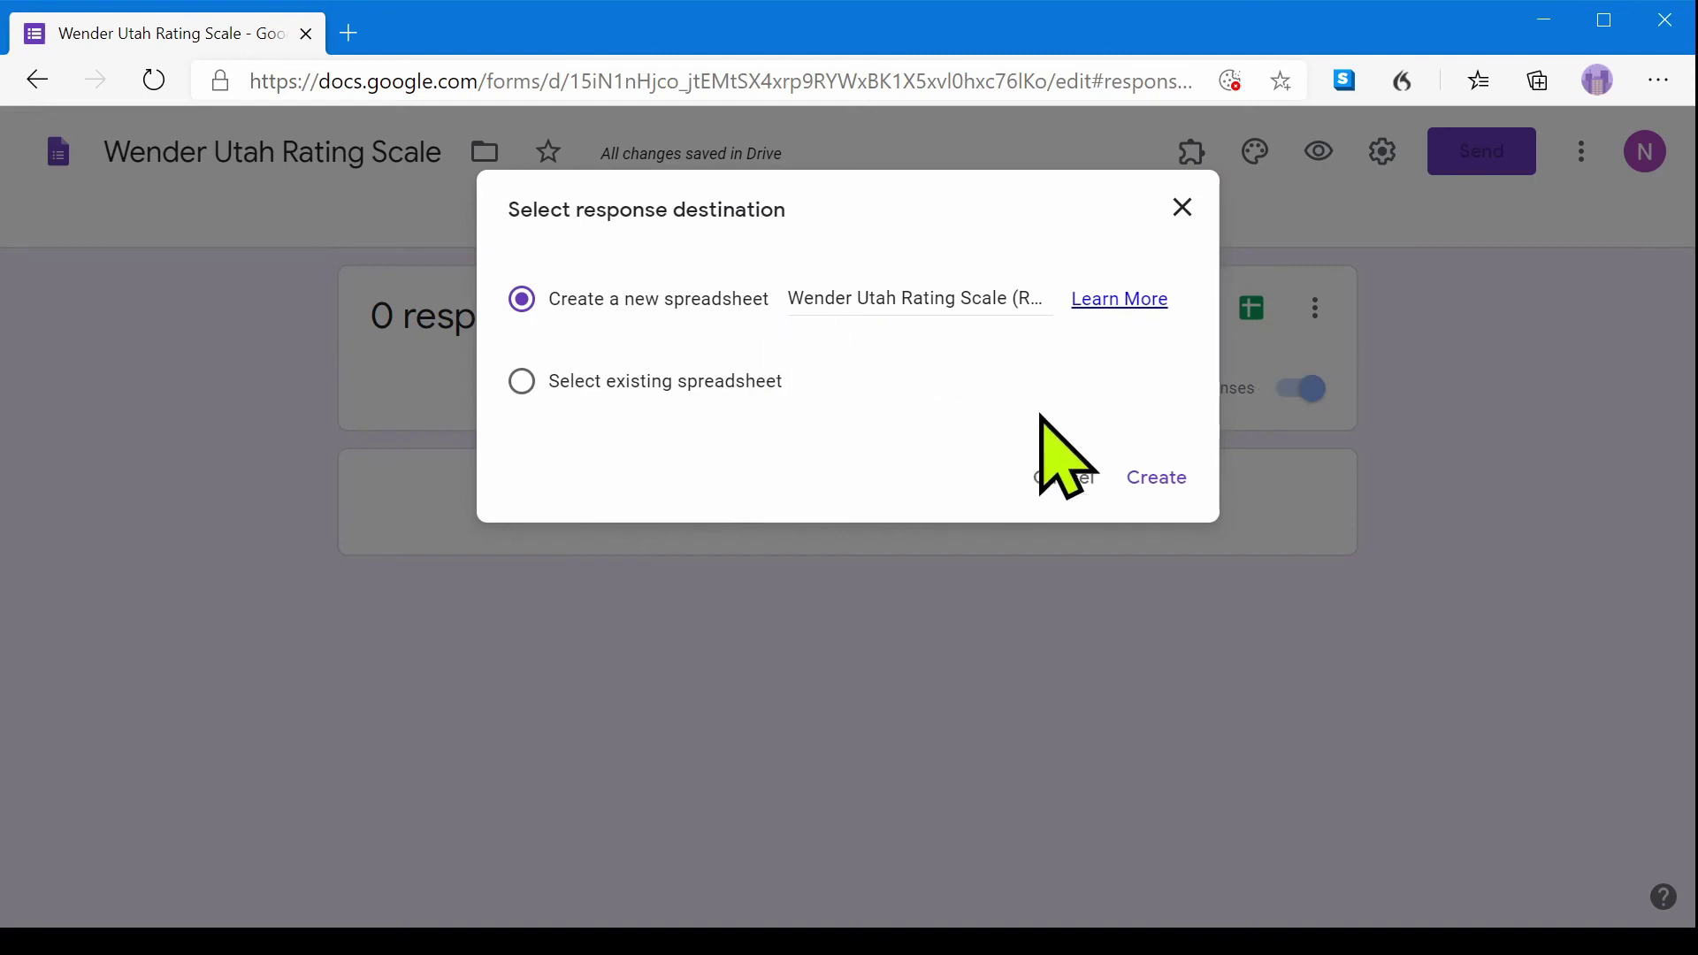
left_click(1150, 482)
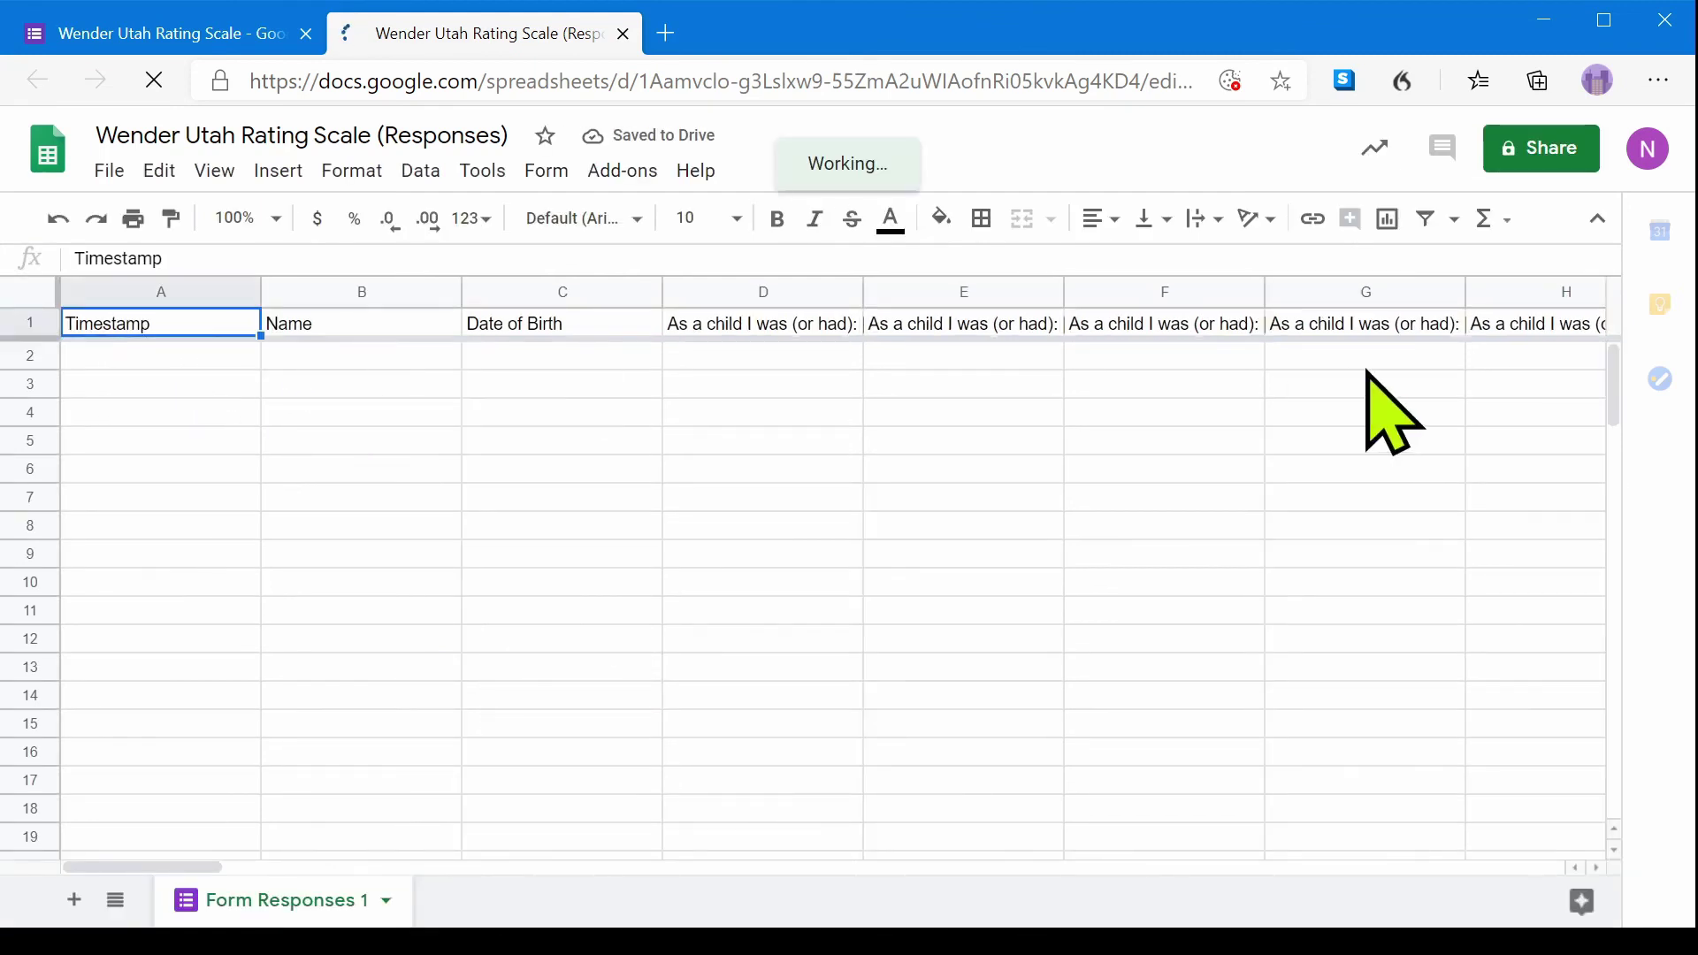
Return from the responses spreadsheet to the Wender Utah Rating Scale form editor.
key("ctrl+shift+Tab")
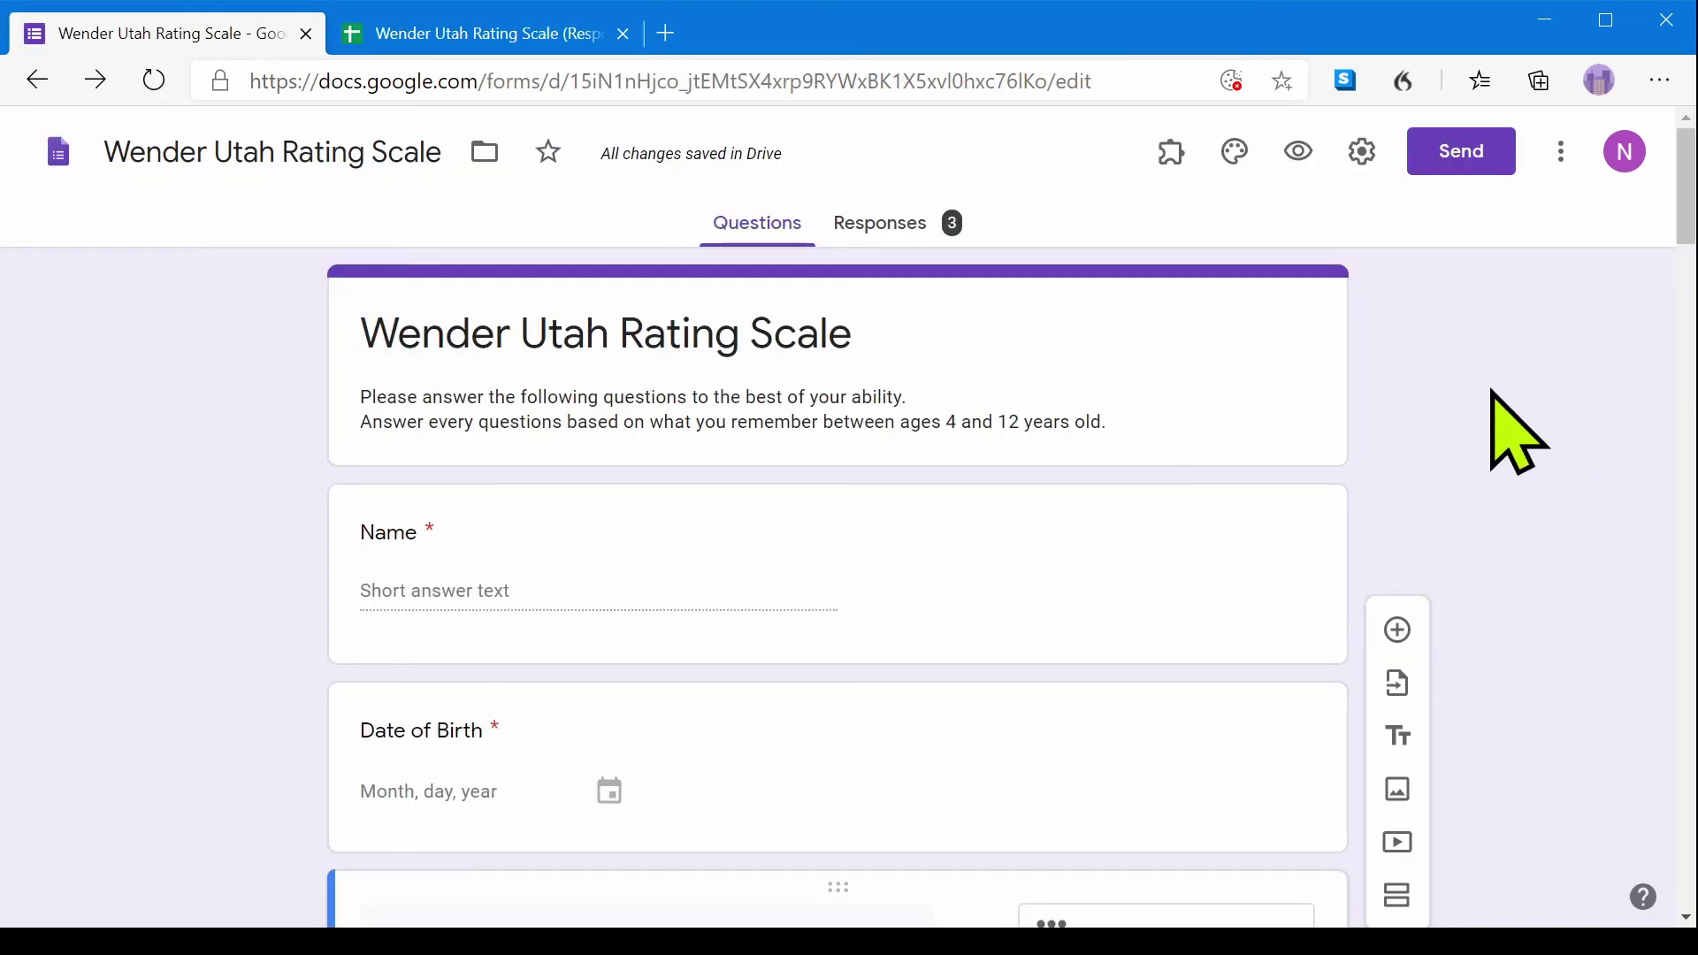
Review the Email, Link and Embed HTML sharing options of the Send form dialog.
left_click(1464, 152)
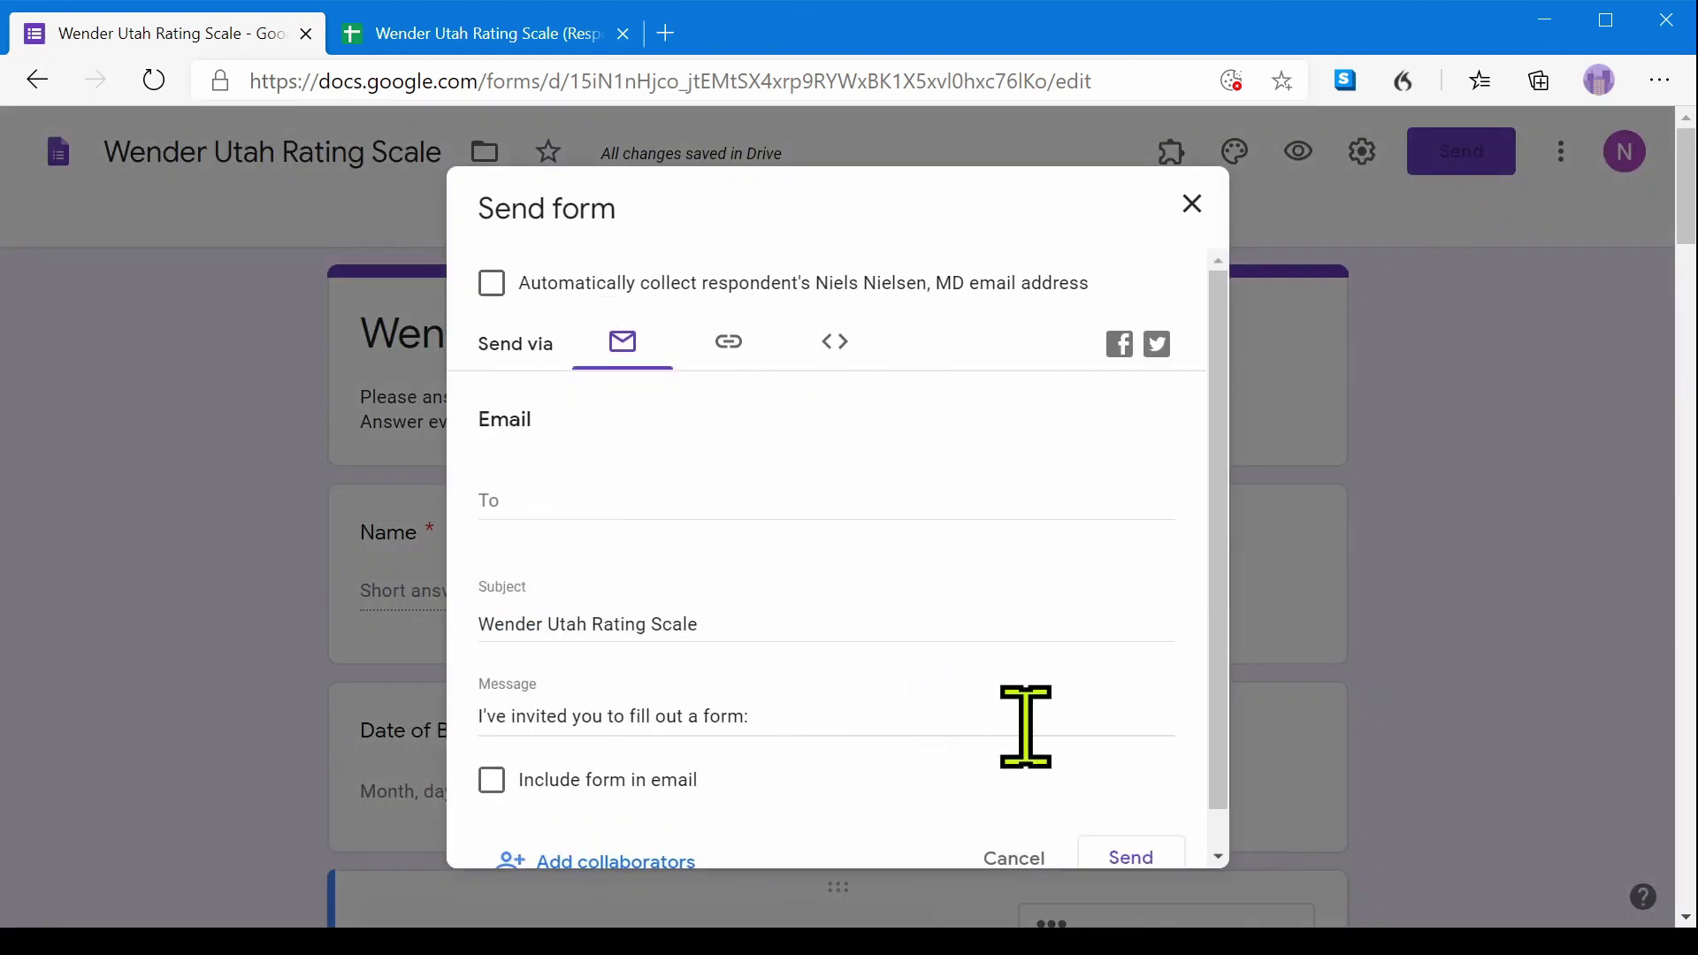
scroll(1023, 720, "down", 1)
scroll(1087, 708, "up", 1)
left_click(730, 345)
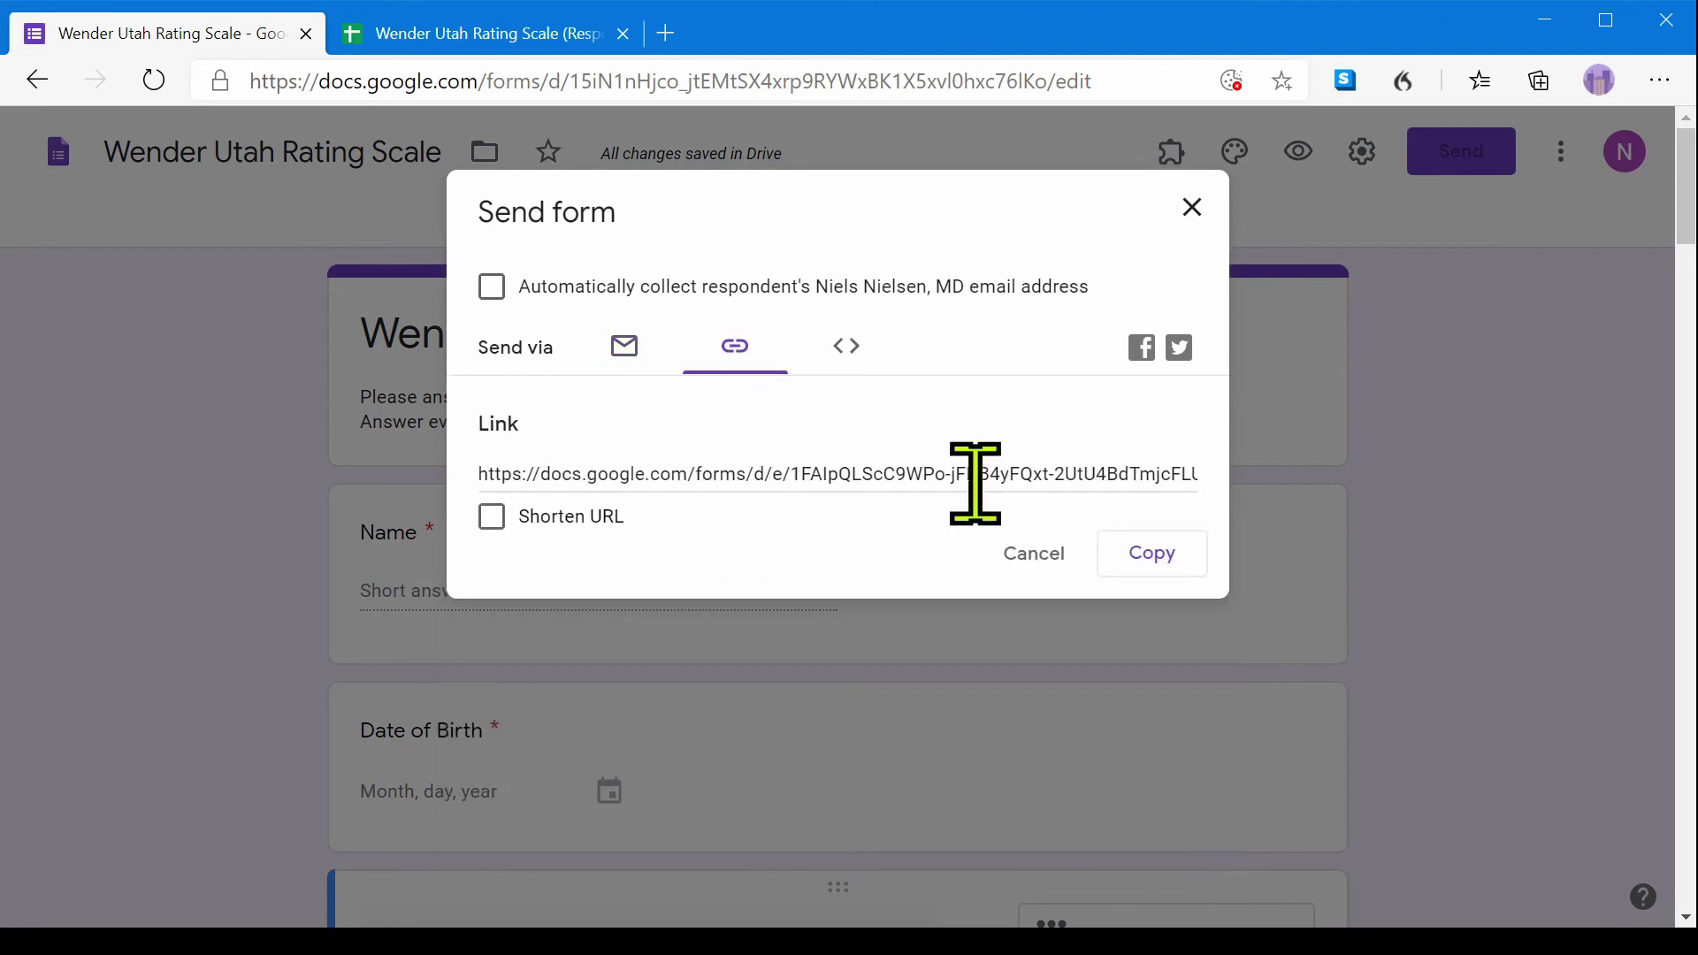
left_click(844, 352)
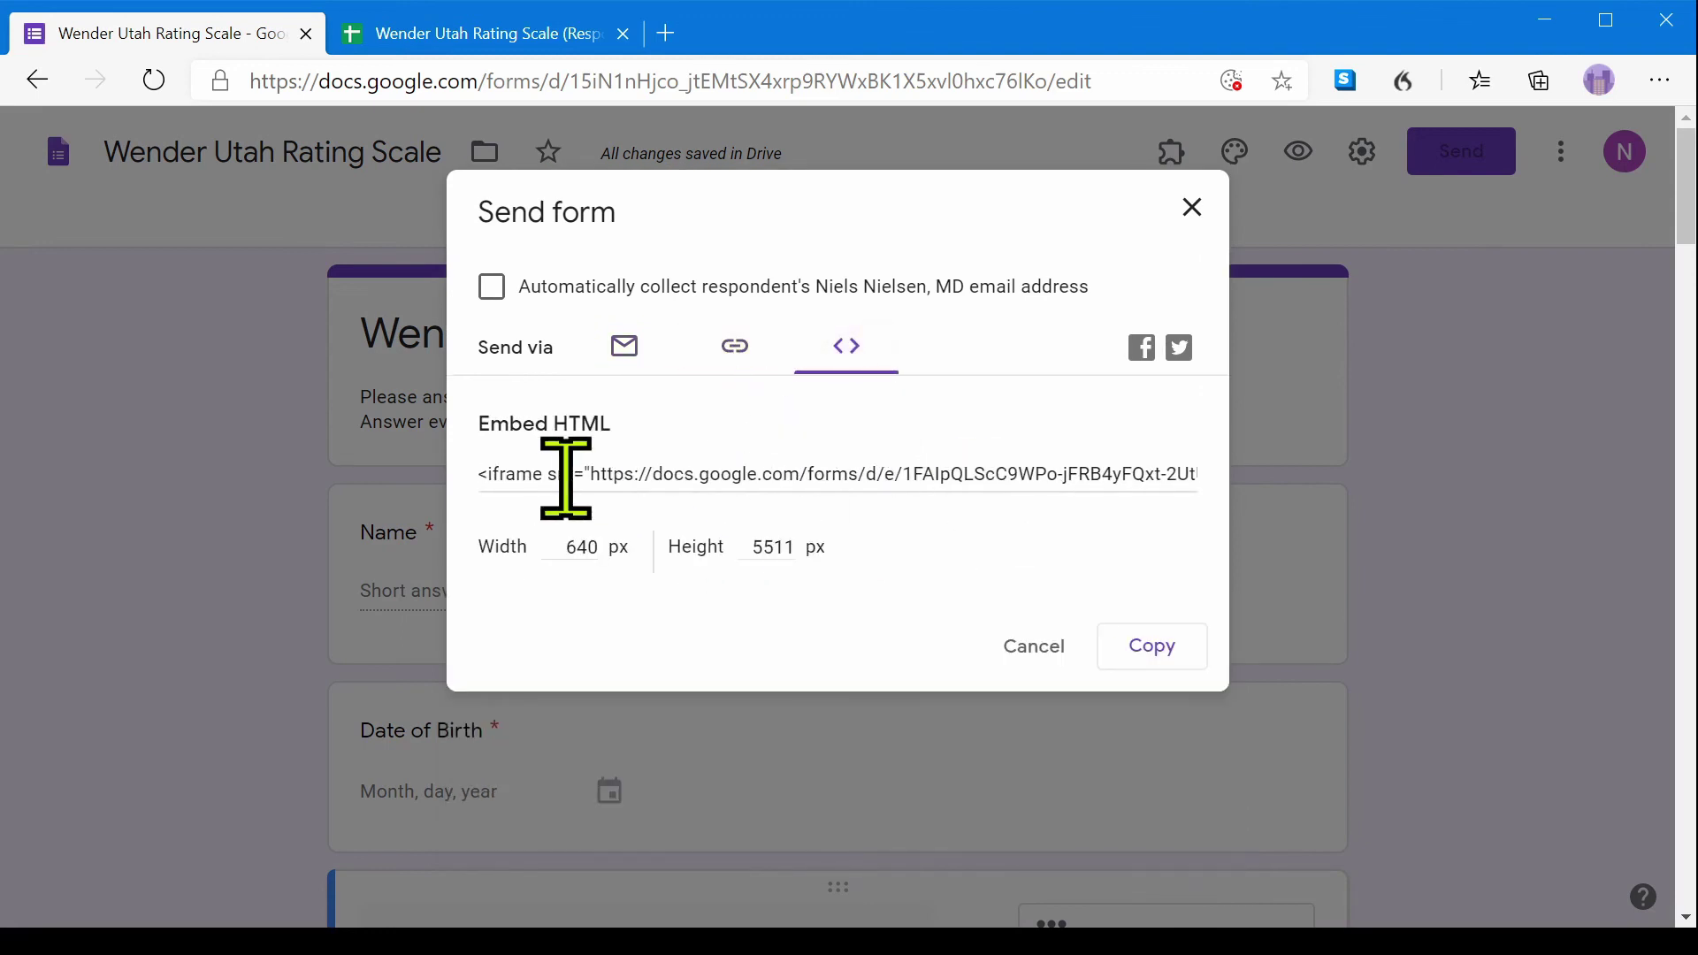